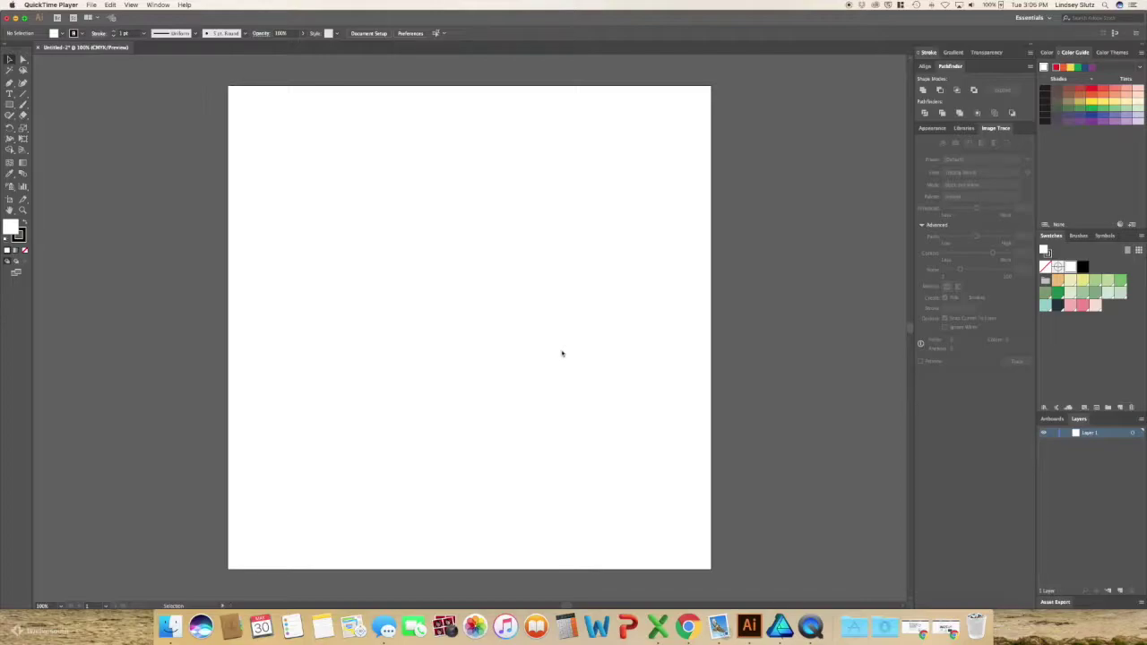
Bring the minimized Chrome window showing the Creative Market homepage back to the front.
left_click(933, 619)
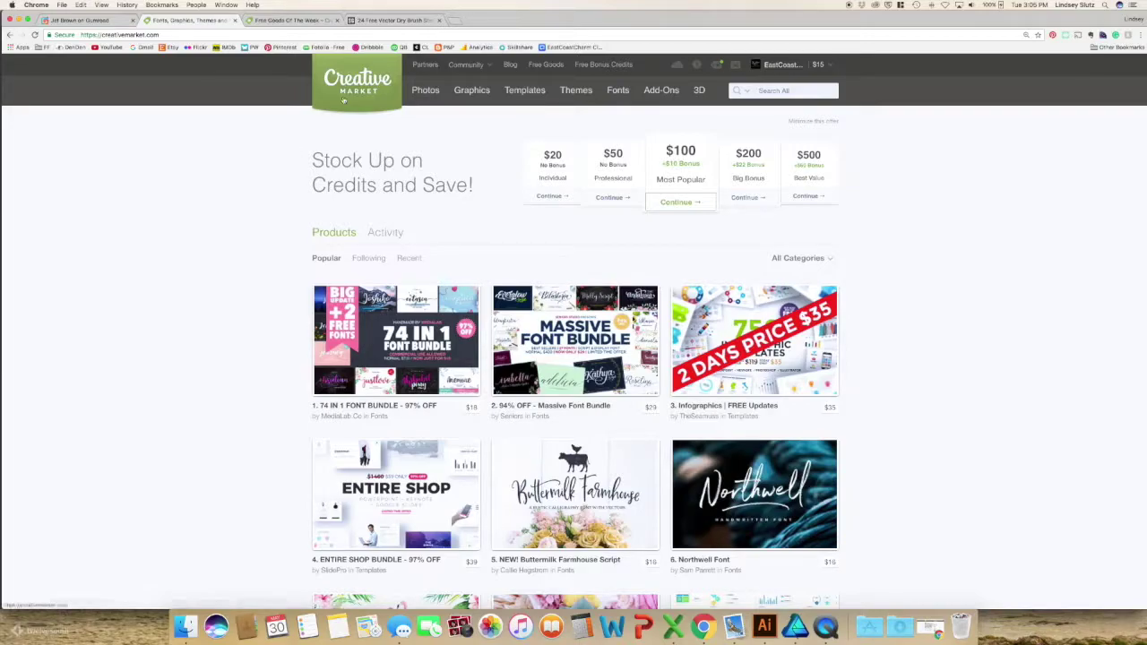
Switch Chrome to the Free Goods of the Week tab listing six free downloads.
left_click(296, 21)
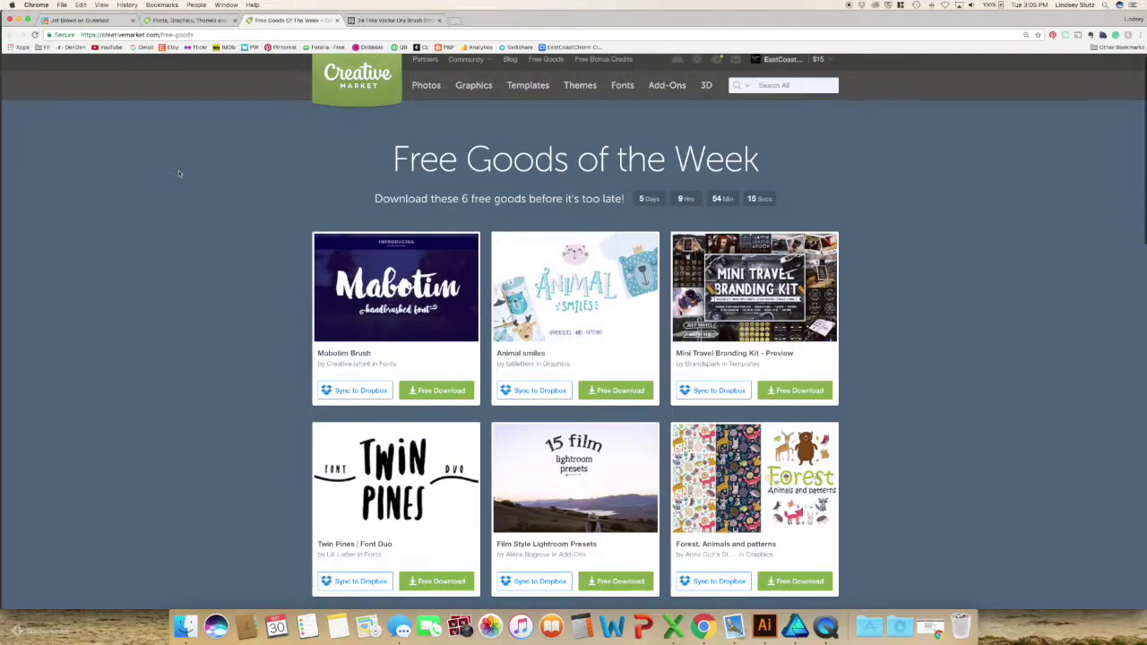
scroll(178, 173, "down", 1)
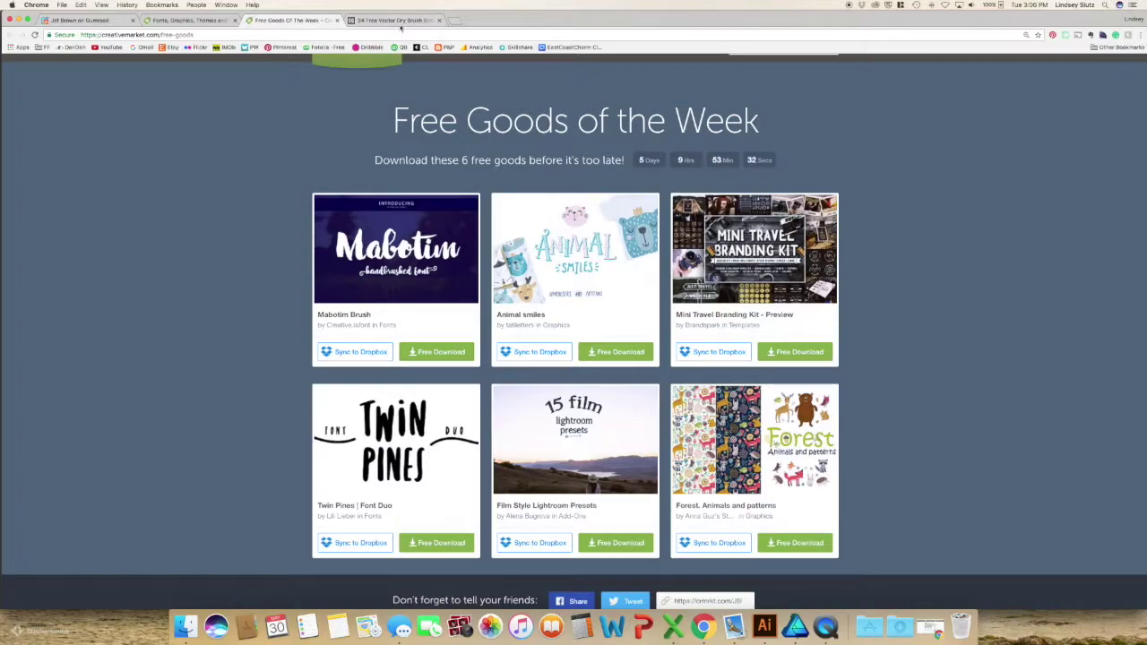
left_click(400, 19)
Scroll the Spoon Graphics dry brush article down to its free download offer.
scroll(309, 179, "up", 5)
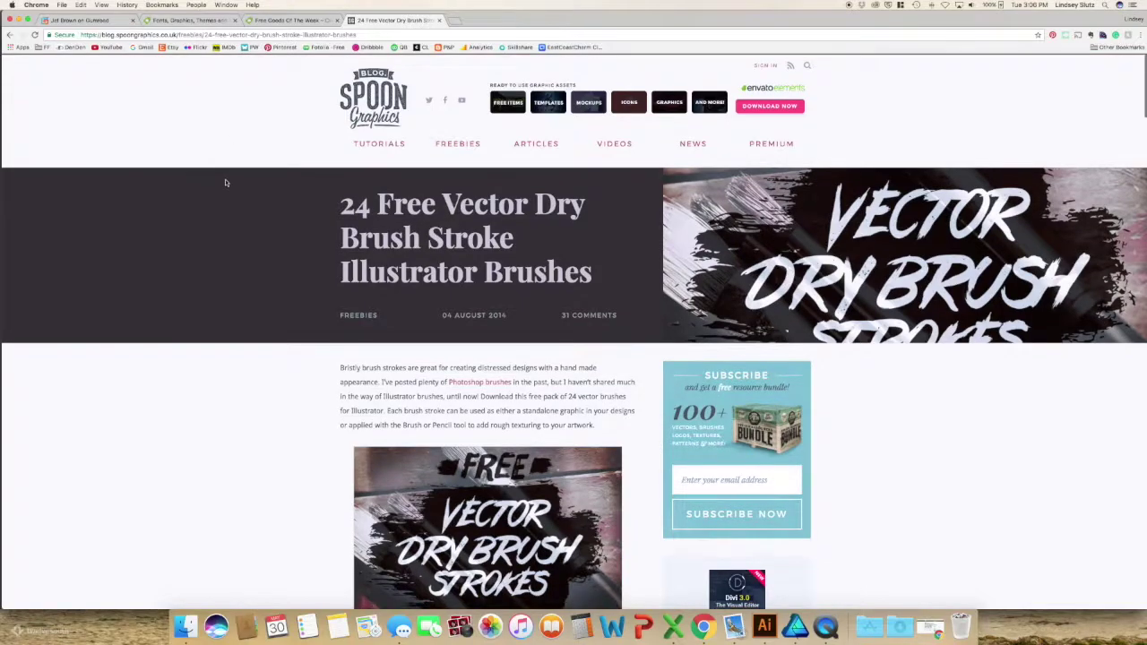
scroll(242, 206, "down", 4)
scroll(243, 211, "down", 3)
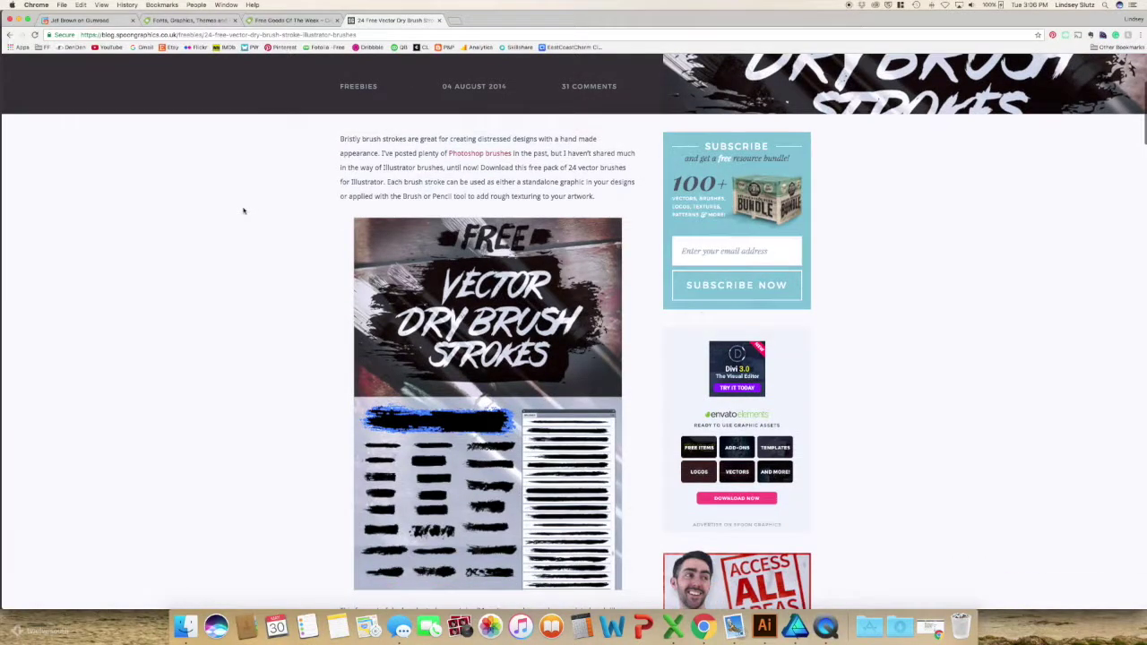
scroll(243, 211, "down", 3)
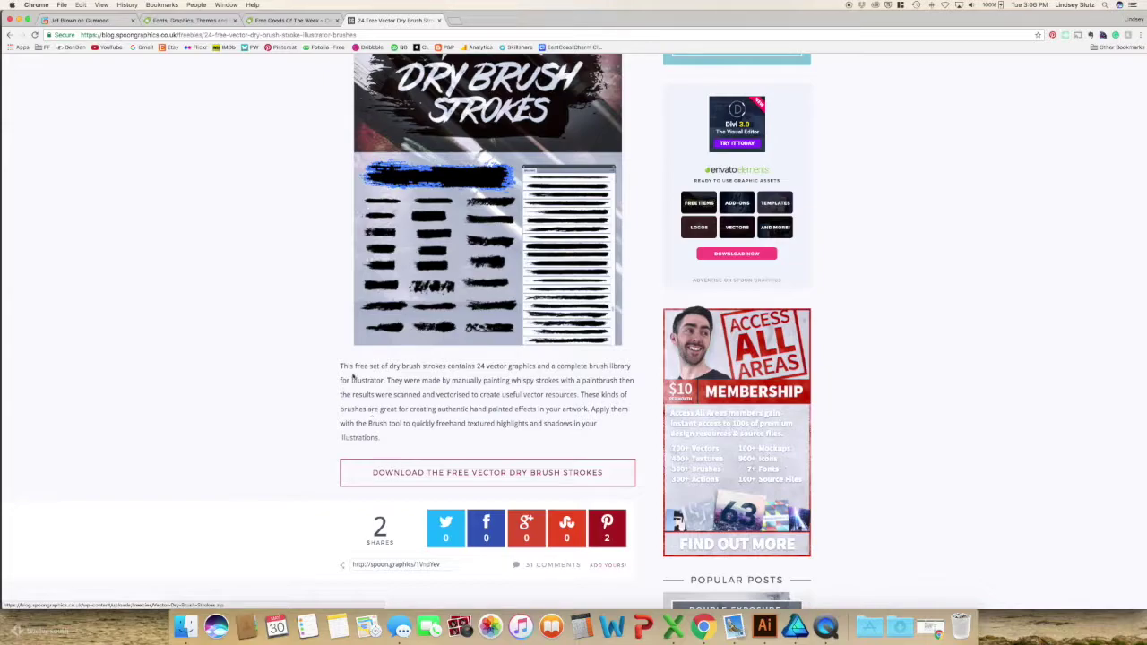
Minimize Chrome and Illustrator and open the Textures > Illustrator folder in Finder.
left_click(18, 19)
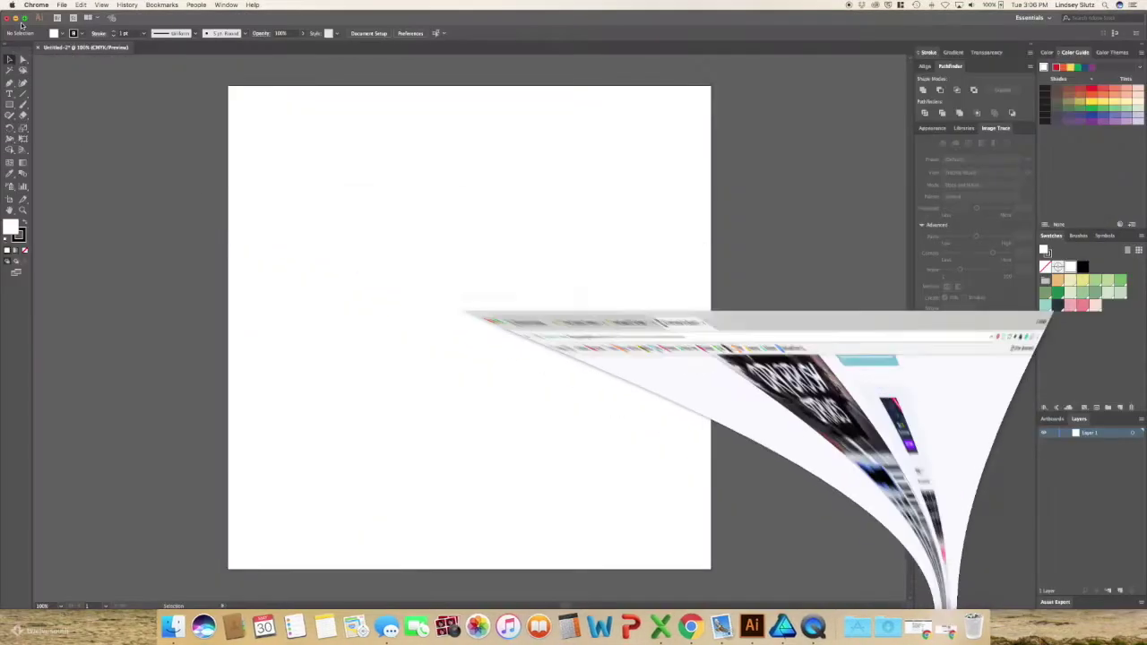
left_click(20, 23)
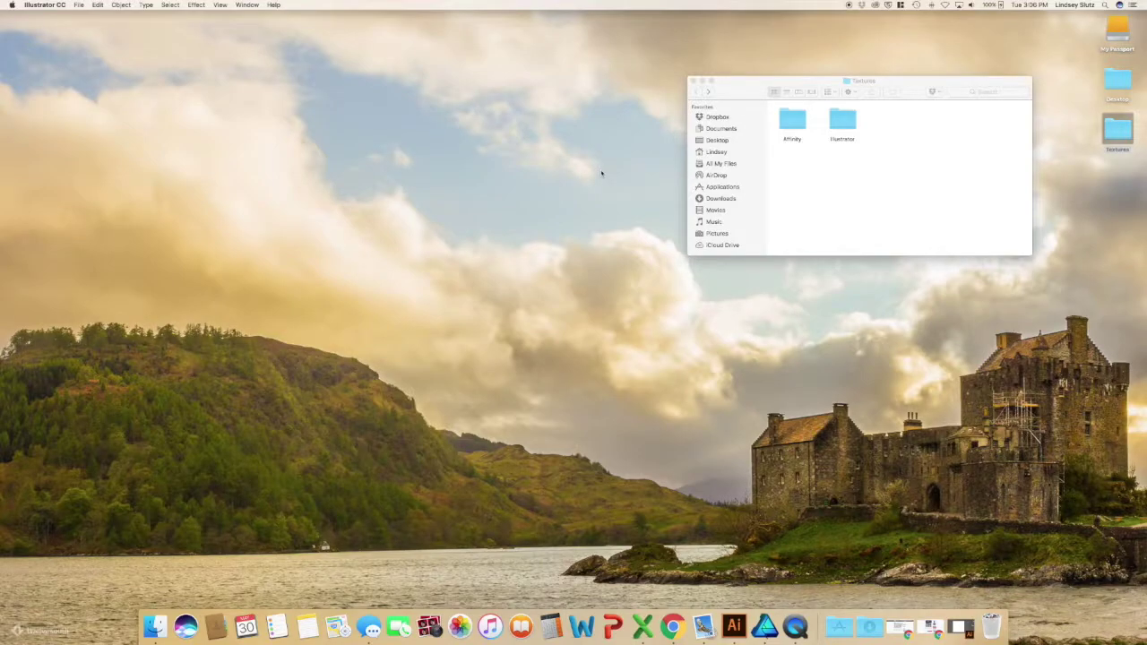
left_click(824, 192)
double_click(842, 121)
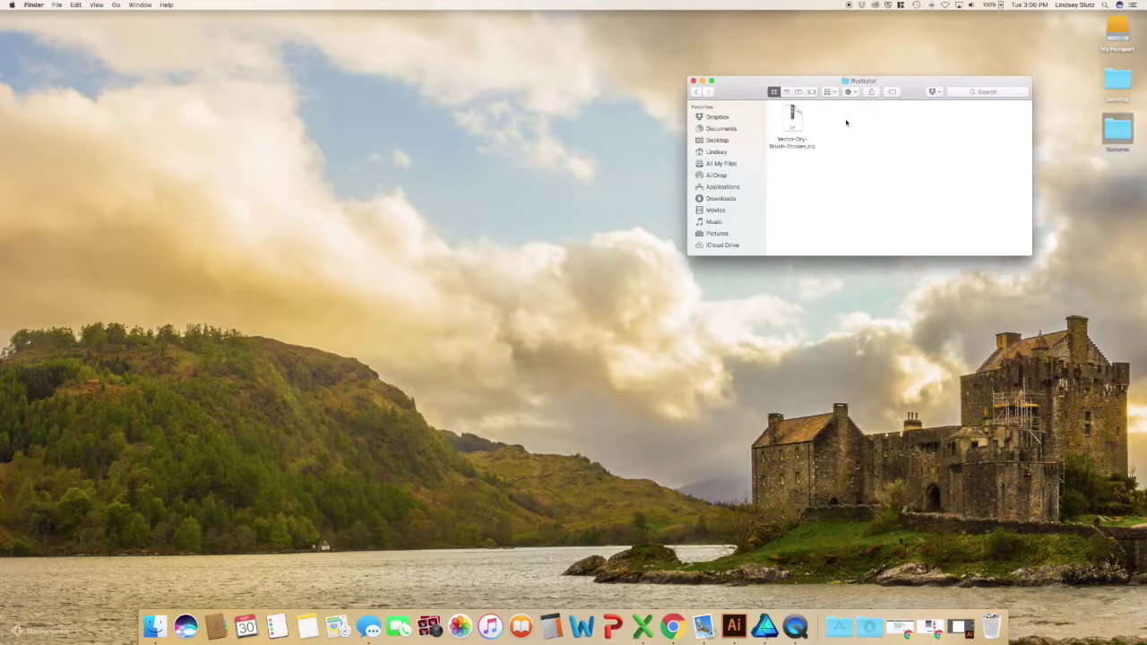
Unzip the Vector-Dry-Brush-Strokes archive and open its extracted folder of two .ai files.
left_click(793, 126)
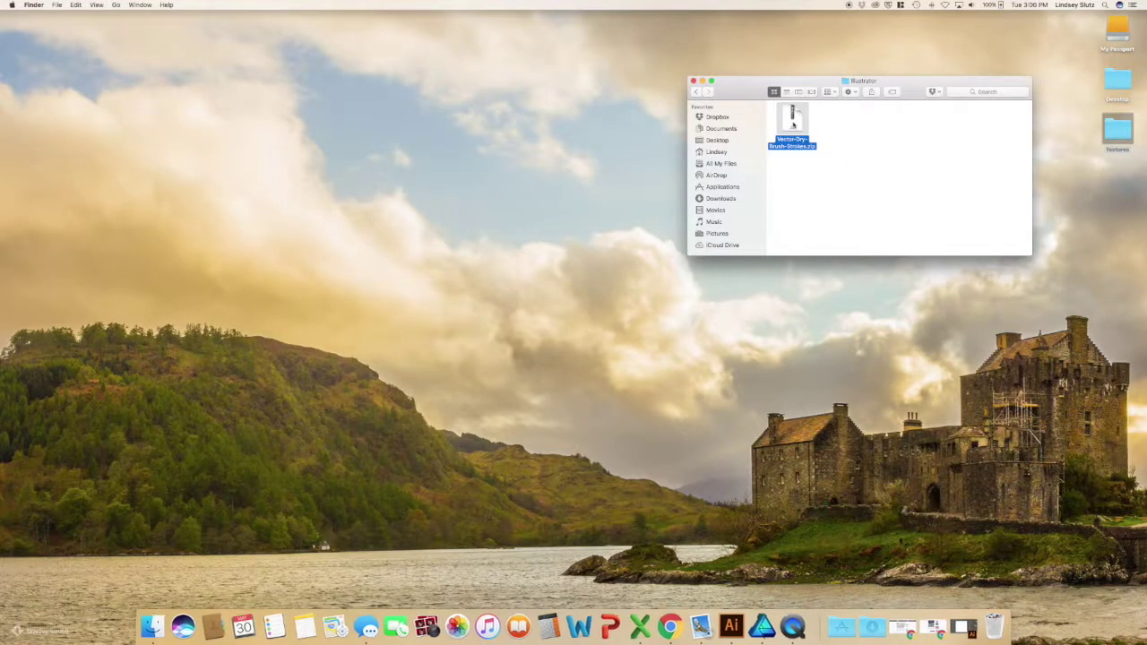
double_click(792, 125)
double_click(792, 124)
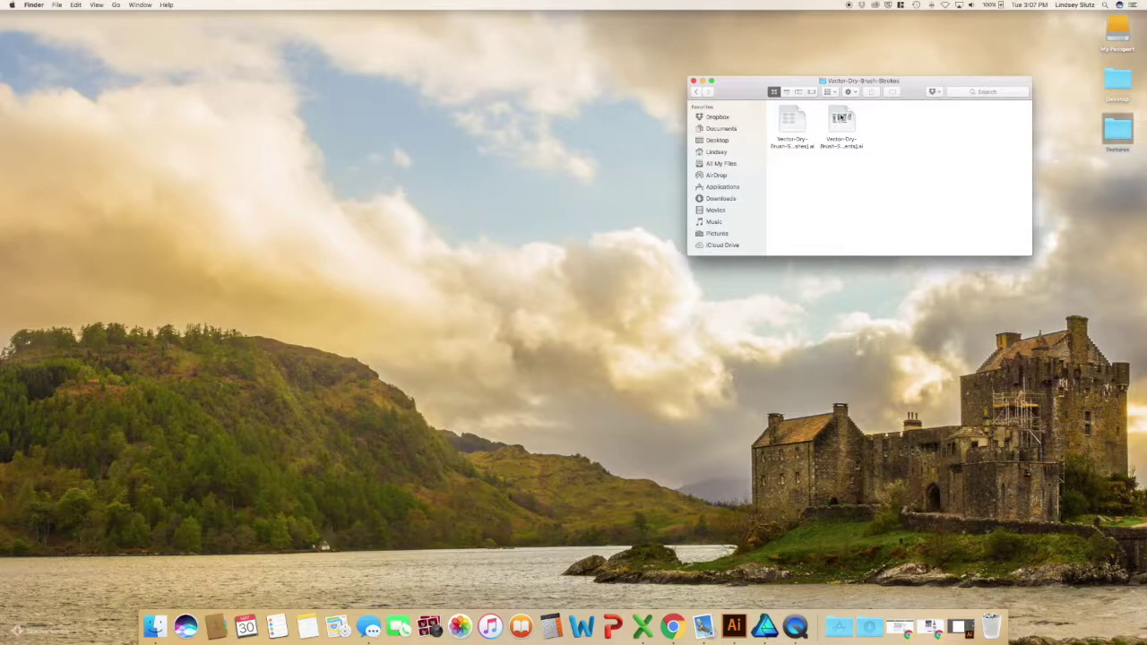
left_click(841, 120)
left_click(875, 185)
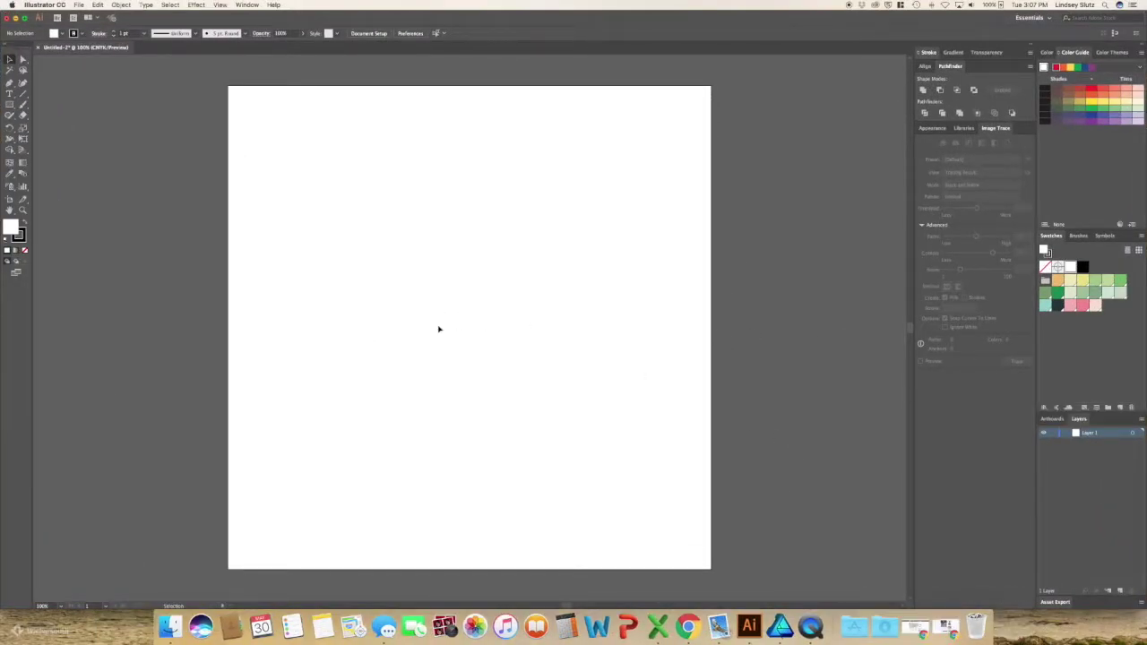
Set a pale green fill, enlarge the Blob Brush, and paint the monster's round body.
left_click(23, 104)
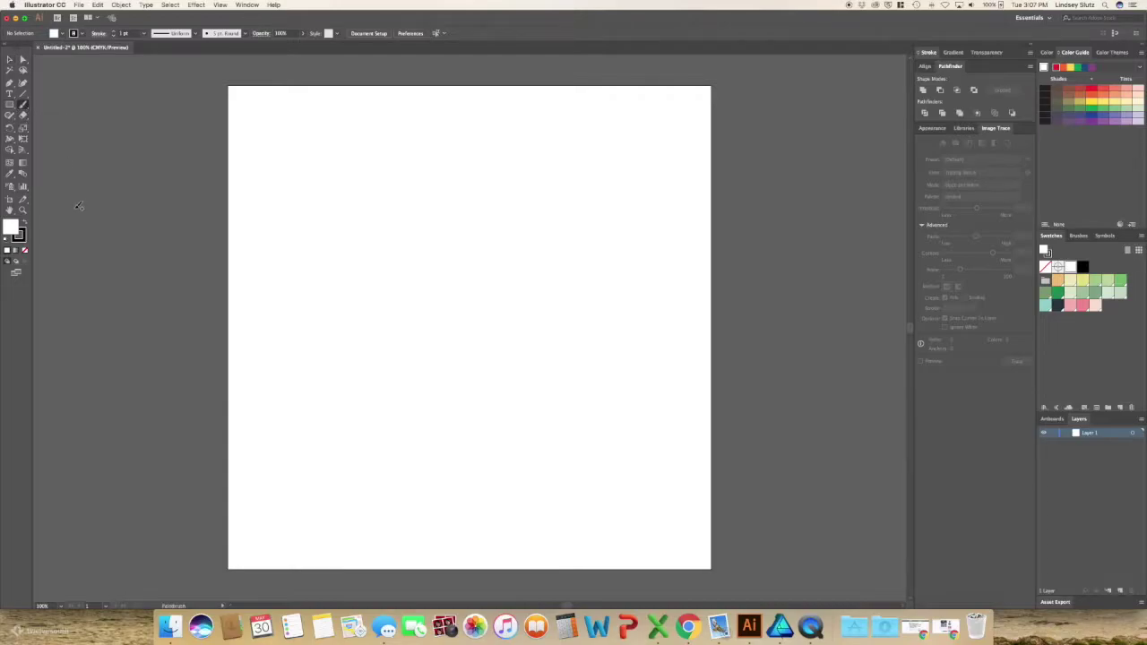
left_click(1096, 283)
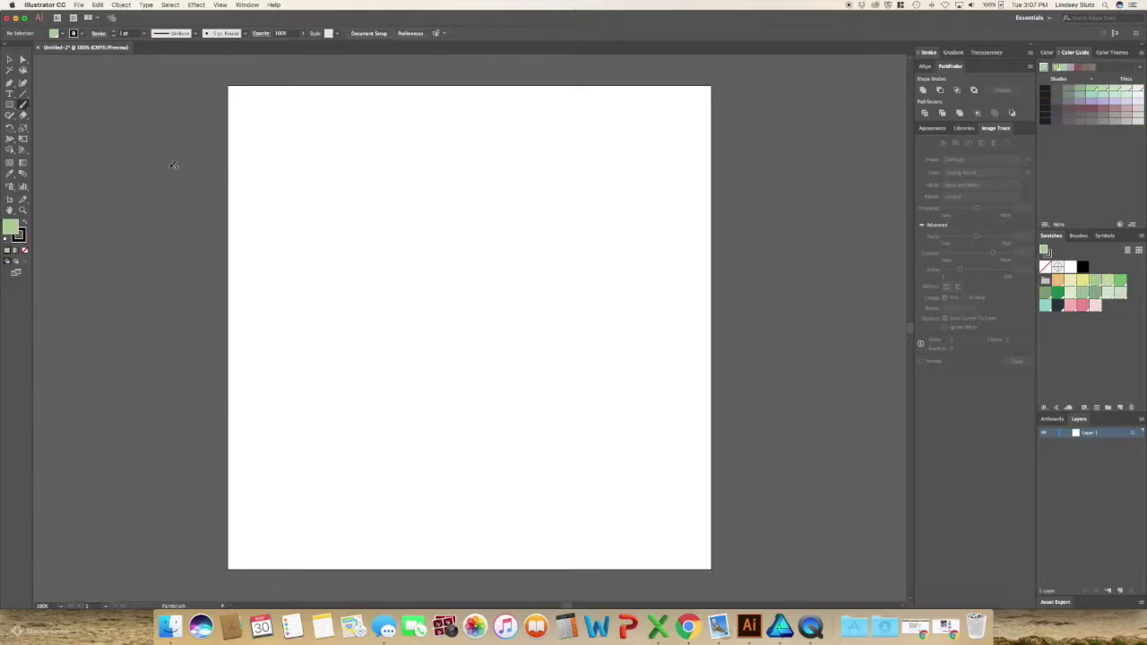
left_click(23, 104)
key("bracketright")
key("bracketright")
key("bracketright")
key("bracketright")
key("bracketright")
key("bracketright")
key("bracketright")
key("bracketright")
key("bracketright")
mouse_move(428, 225)
left_mouse_down()
mouse_move(387, 329)
mouse_move(489, 213)
mouse_move(533, 382)
mouse_move(417, 238)
mouse_move(503, 294)
left_mouse_up()
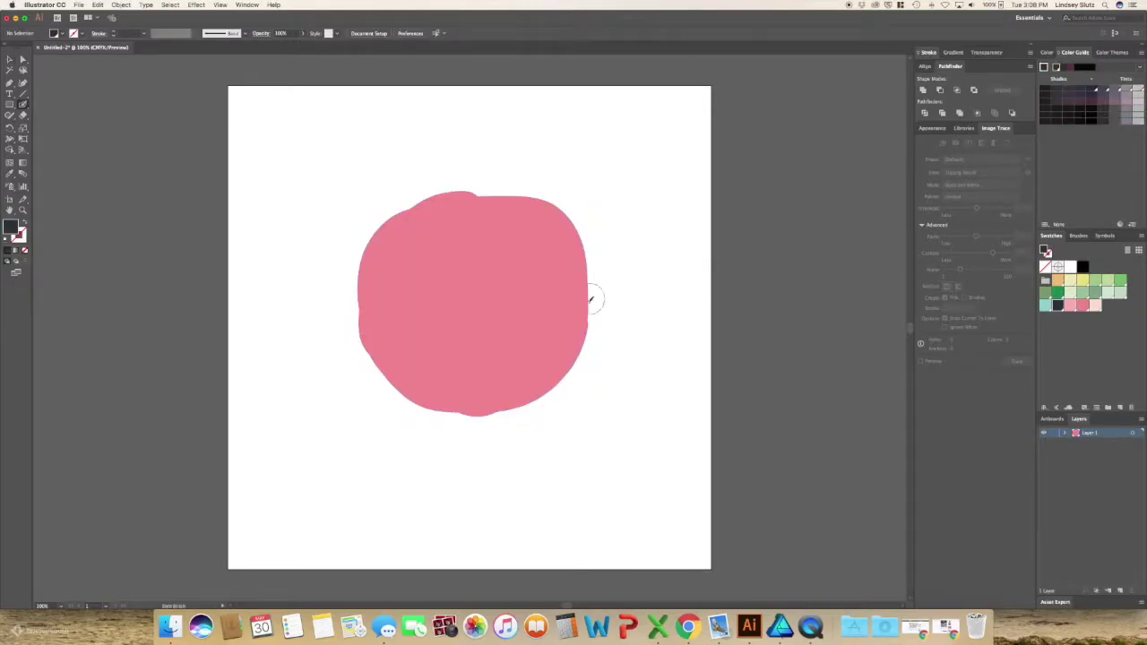
Paint both arms, send them behind the body, and draw the mouth line.
left_click_drag(579, 321, 625, 299)
left_click_drag(370, 343, 346, 321)
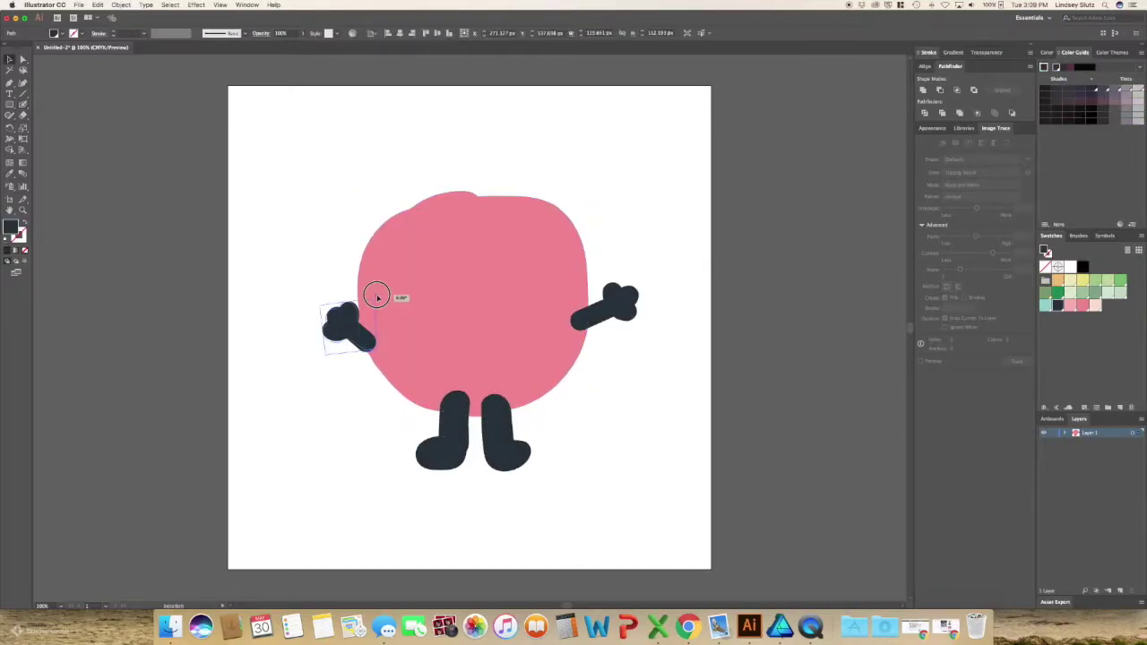
right_click(597, 300)
left_click(730, 418)
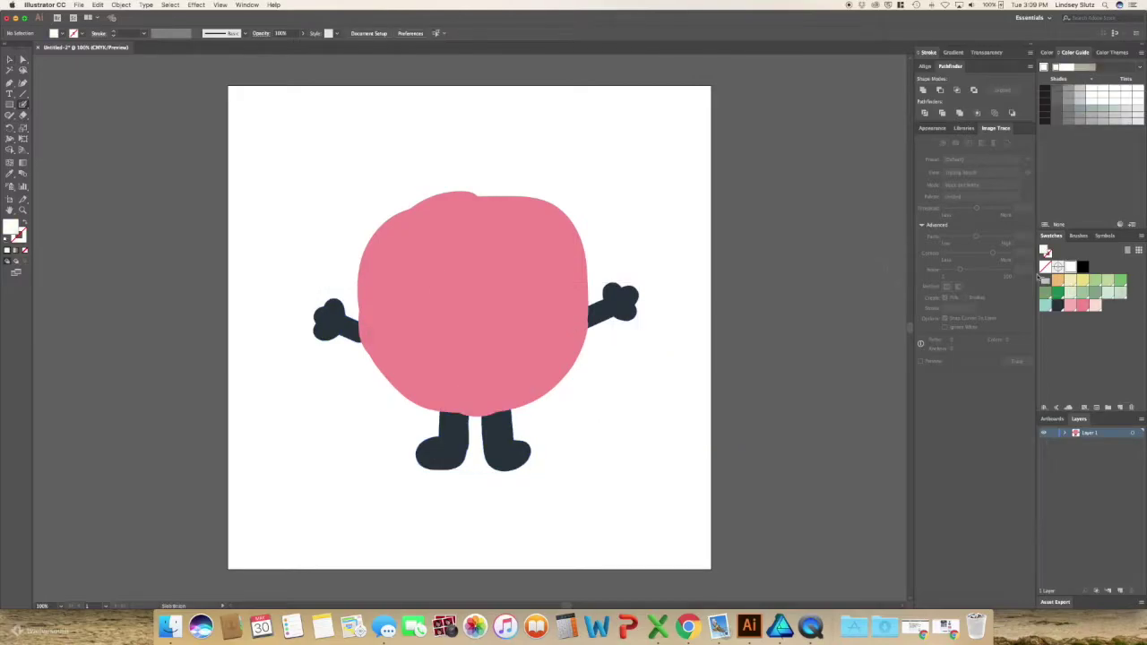
left_click_drag(417, 342, 526, 346)
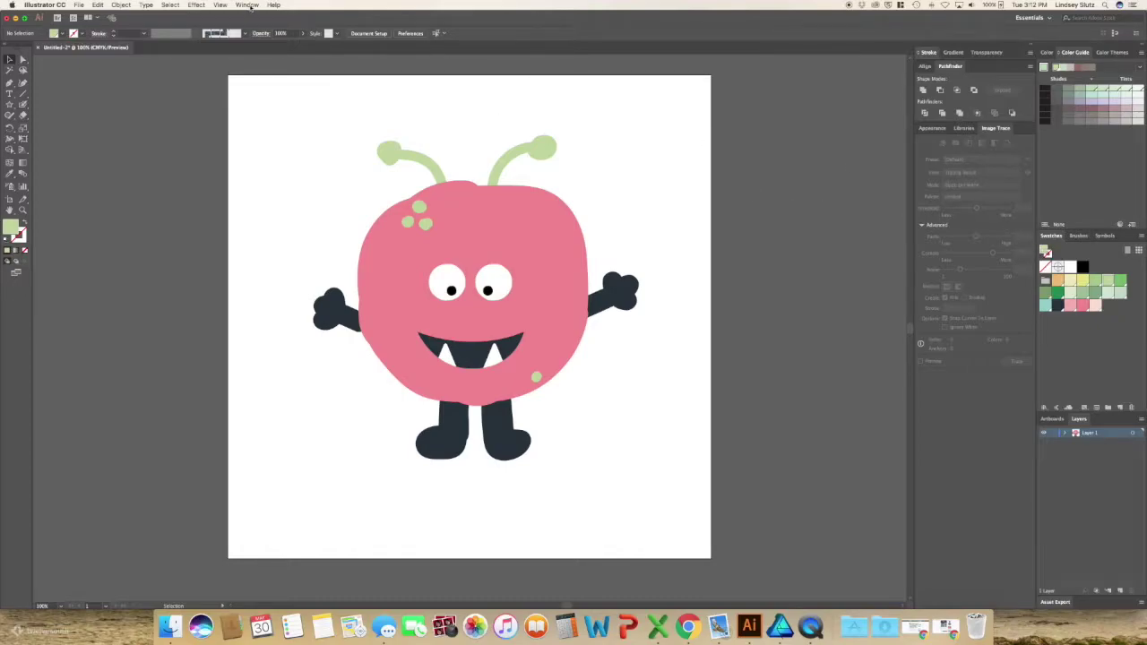
left_click(247, 5)
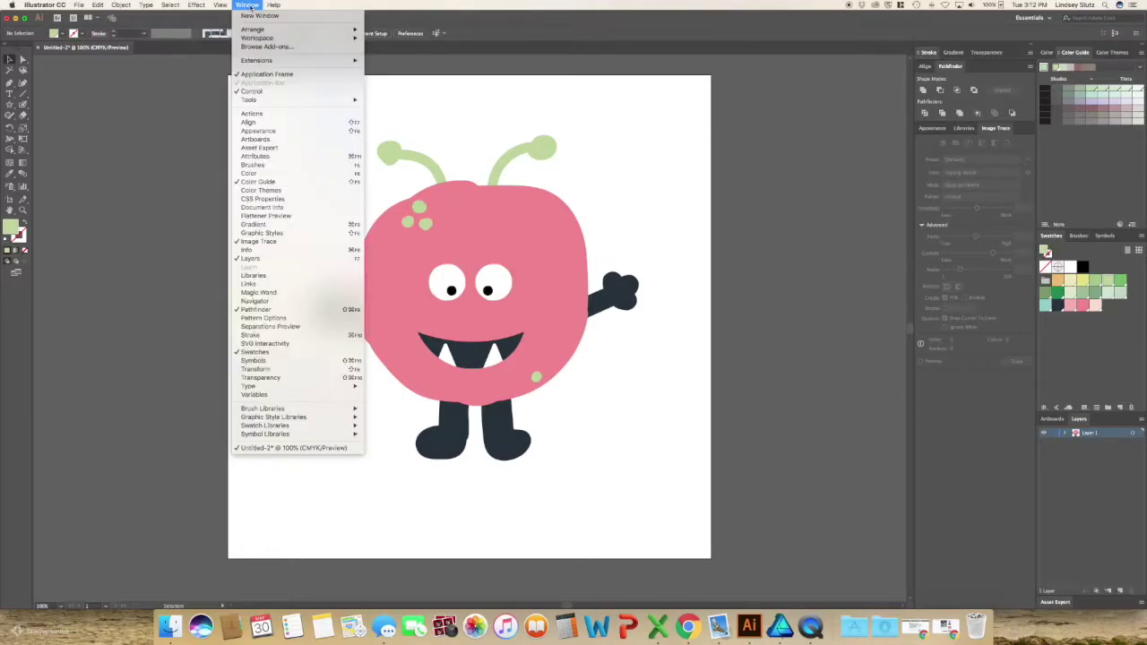
Show the Brushes panel and choose Other Library from its brush libraries menu.
left_click(266, 167)
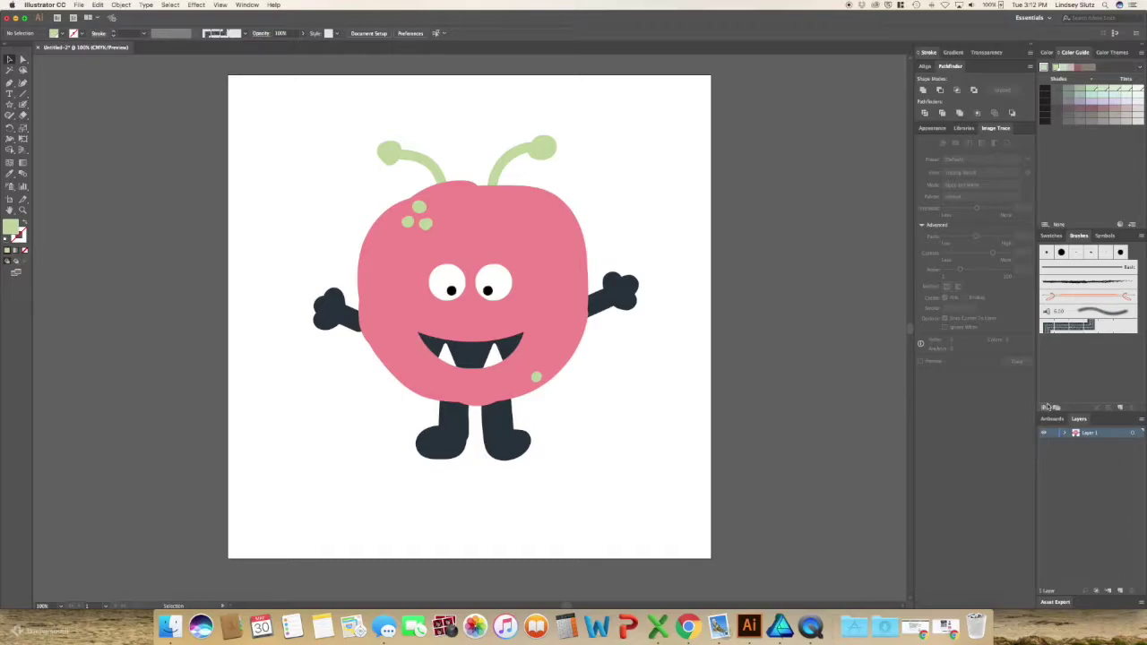
left_click_drag(1046, 406, 971, 227)
left_click(971, 226)
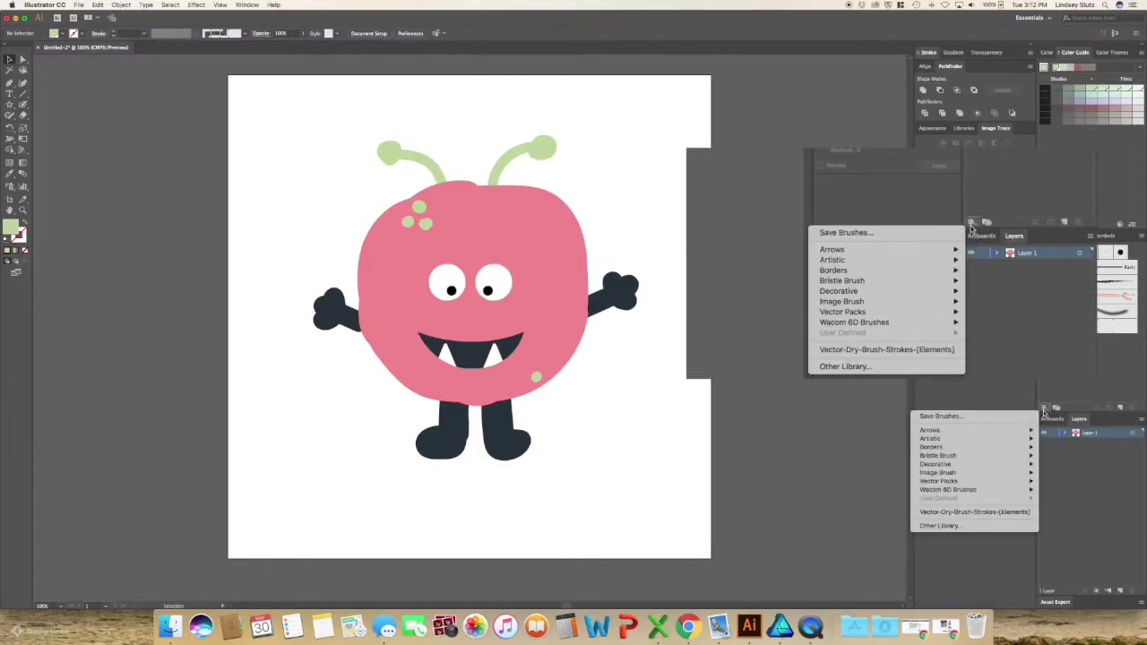
left_click(869, 369)
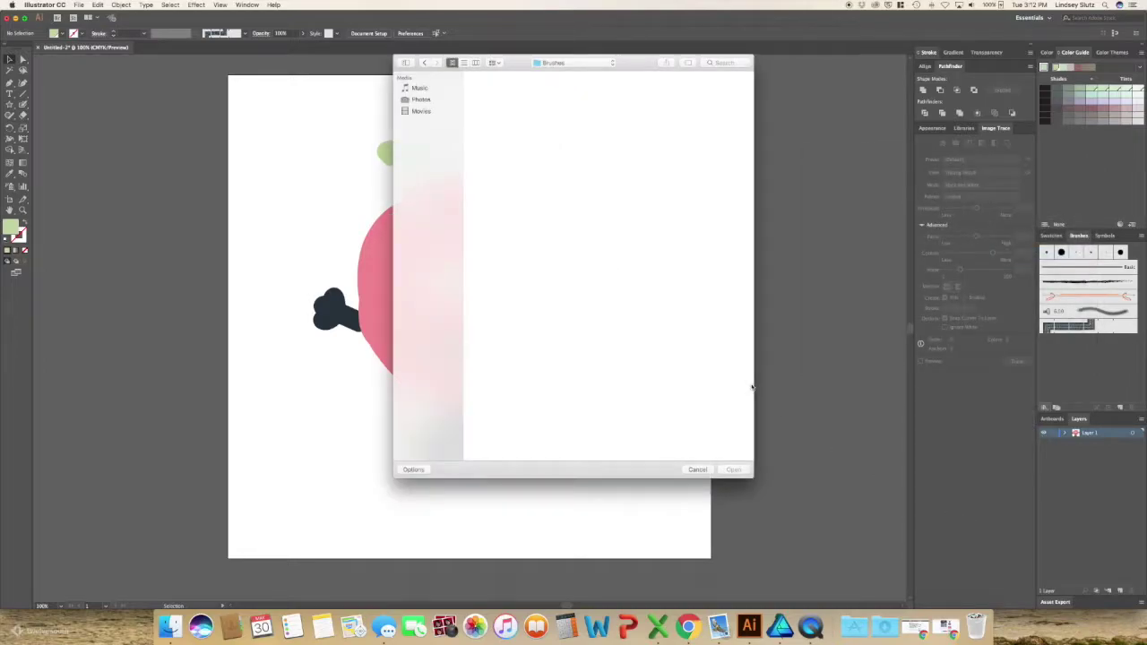
Load the second .ai file from Desktop > Textures > Illustrator > Vector-Dry-Brush-Strokes as a brush library.
left_click(427, 110)
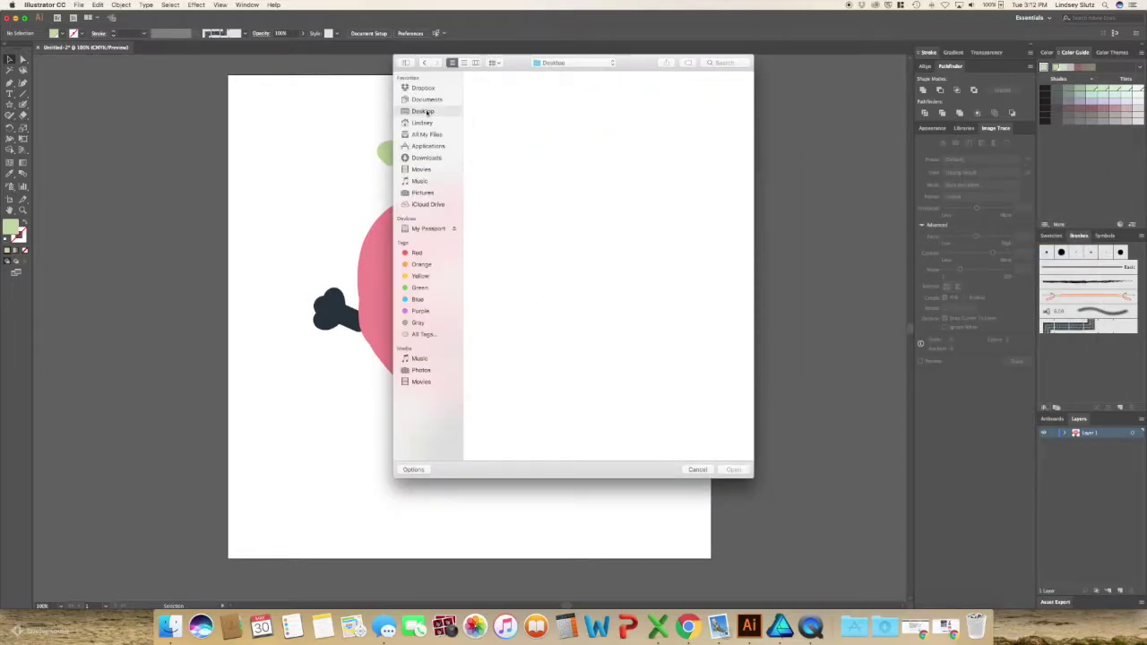
double_click(539, 93)
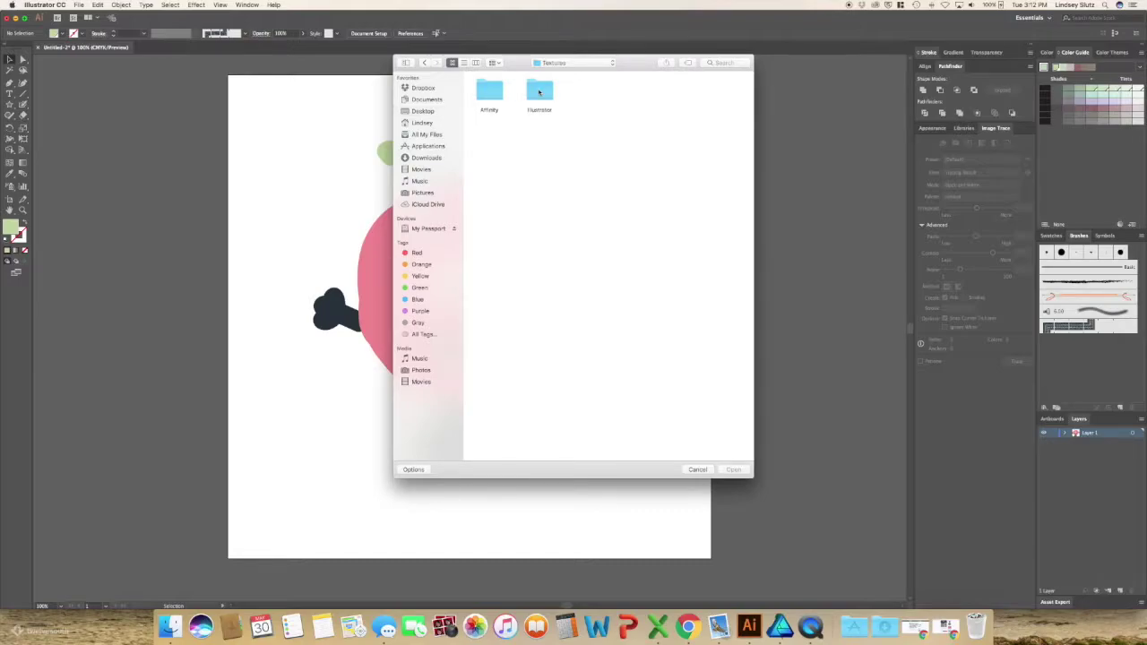
left_click(541, 98)
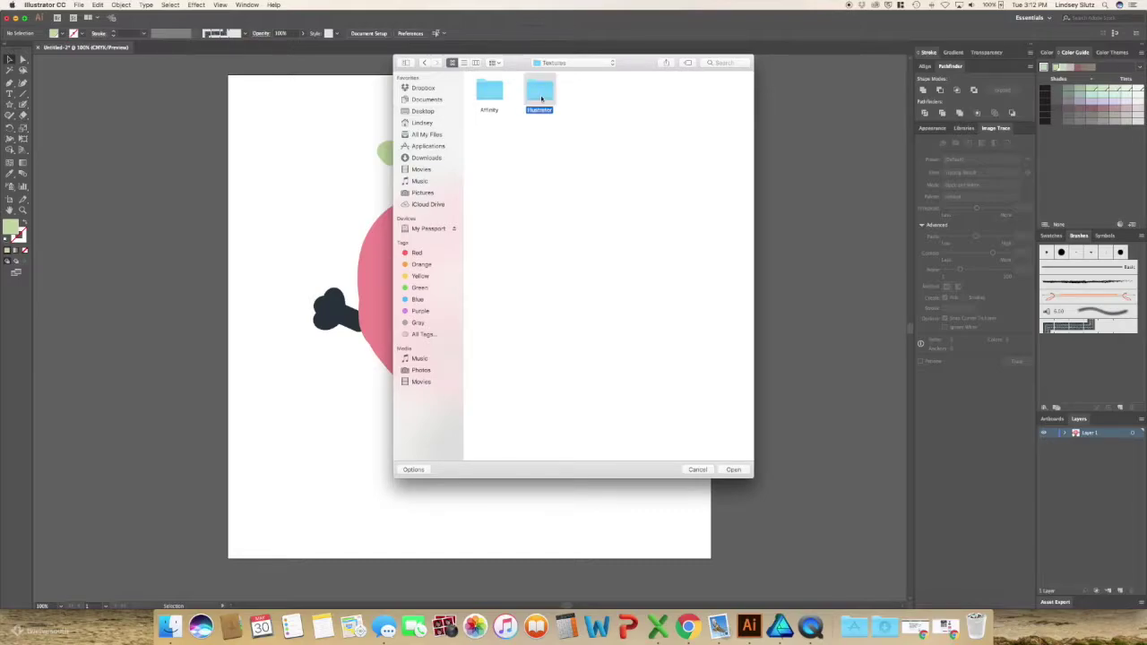
double_click(548, 99)
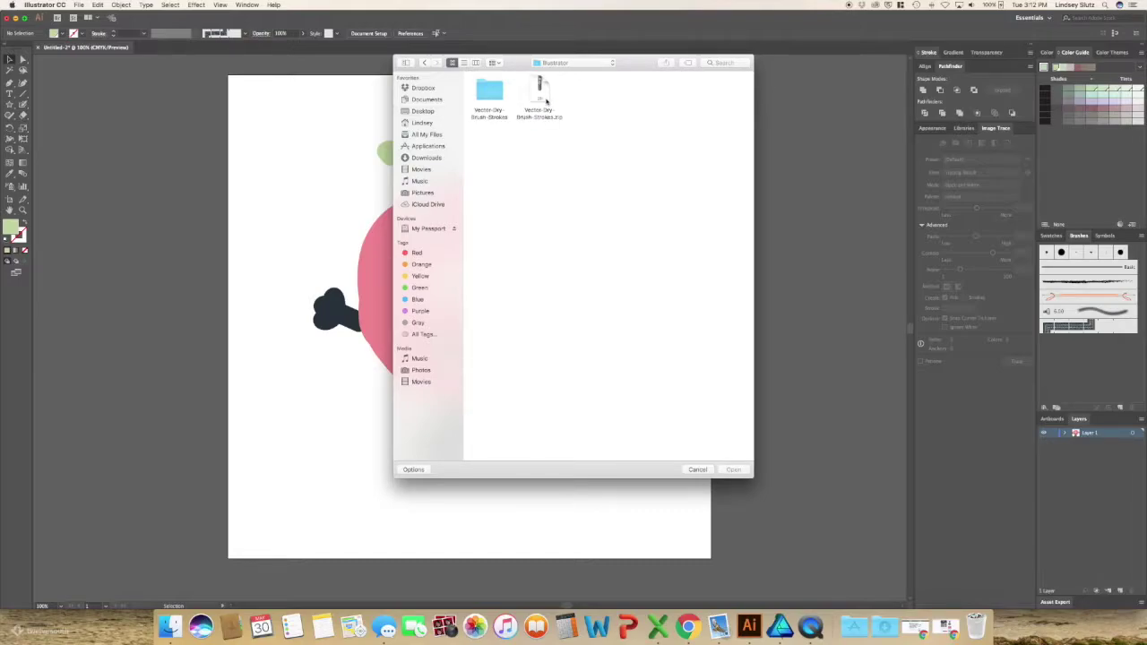
left_click(485, 96)
double_click(485, 96)
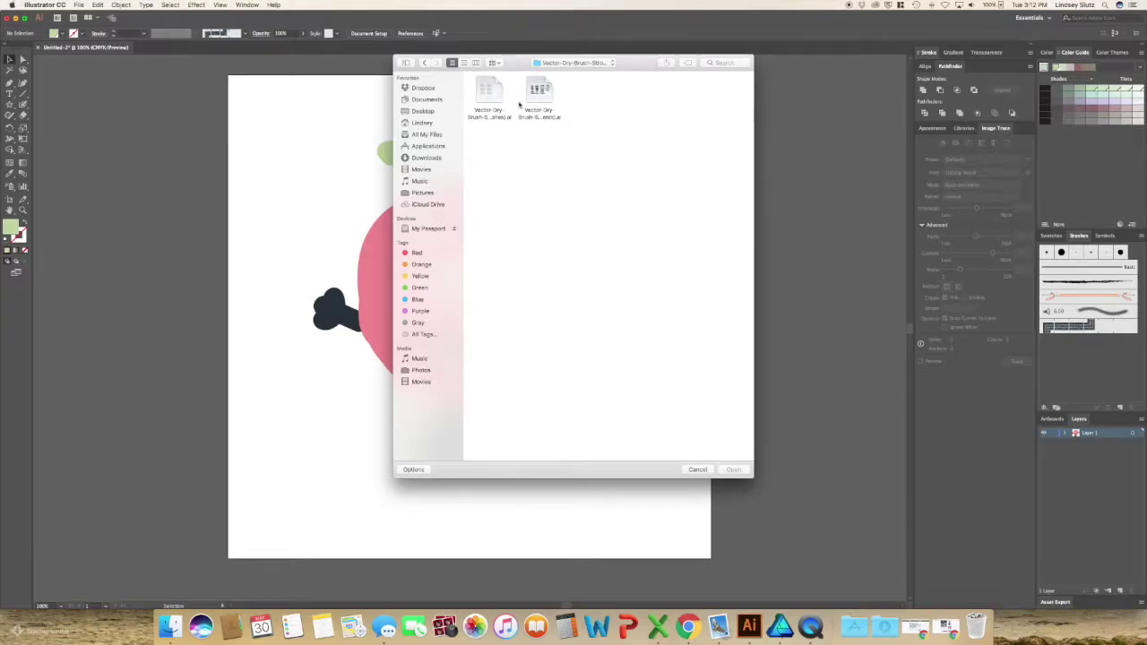
left_click(536, 97)
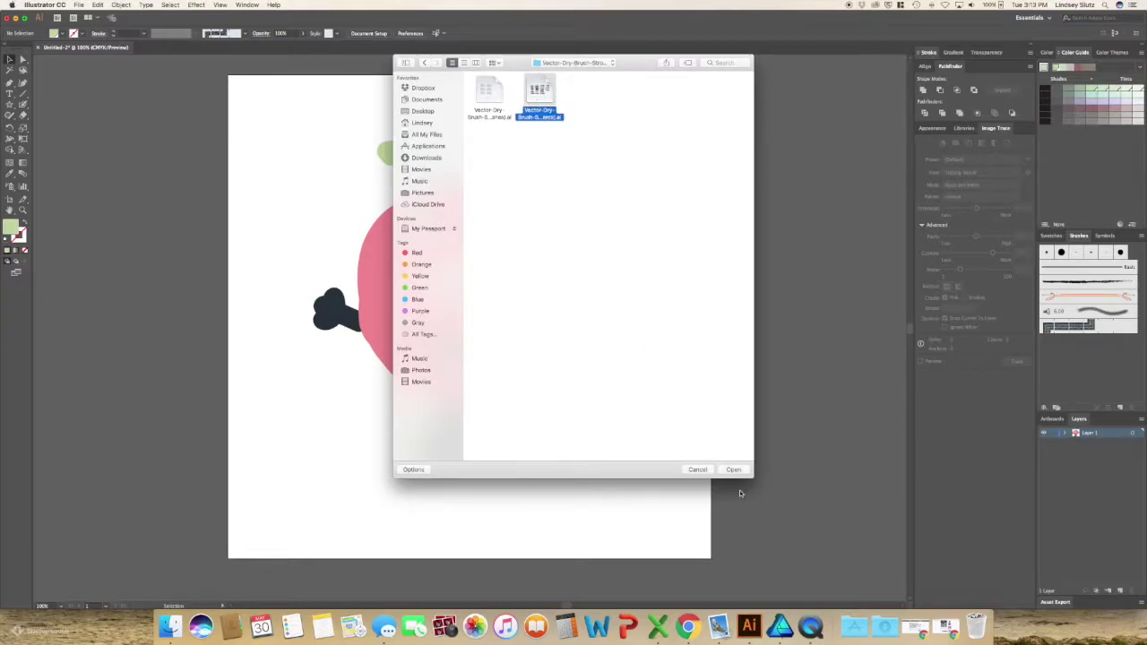
left_click(733, 469)
left_click_drag(407, 202, 855, 175)
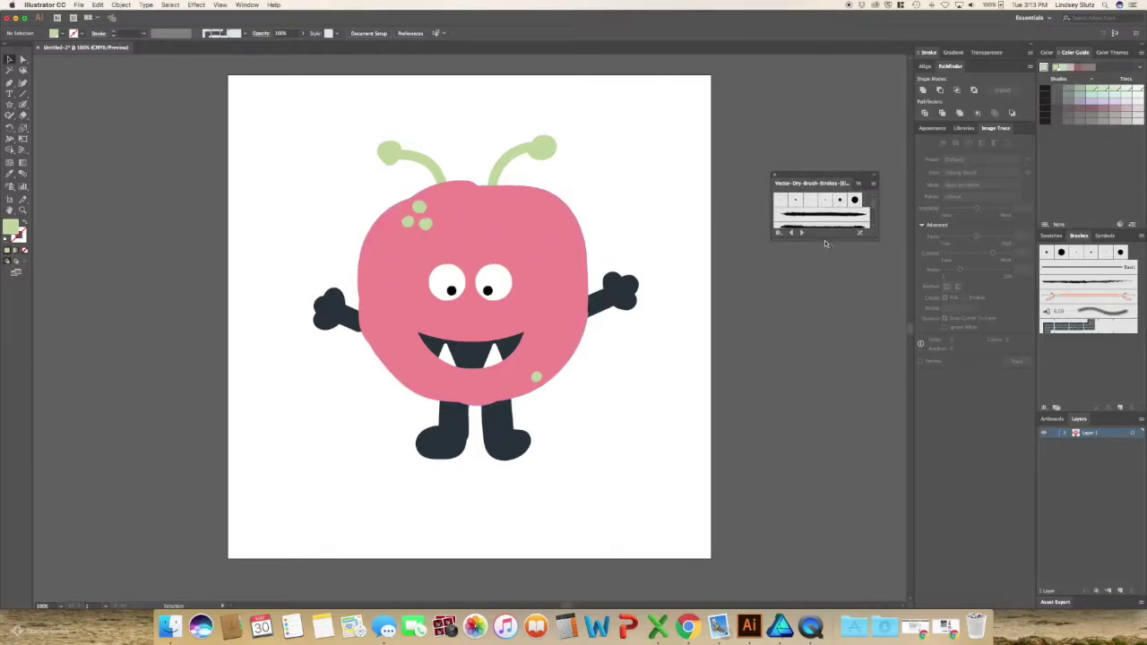
Enlarge the library panel, add all 23 dry-brush strokes to the Brushes panel, then close it.
left_click_drag(825, 240, 840, 410)
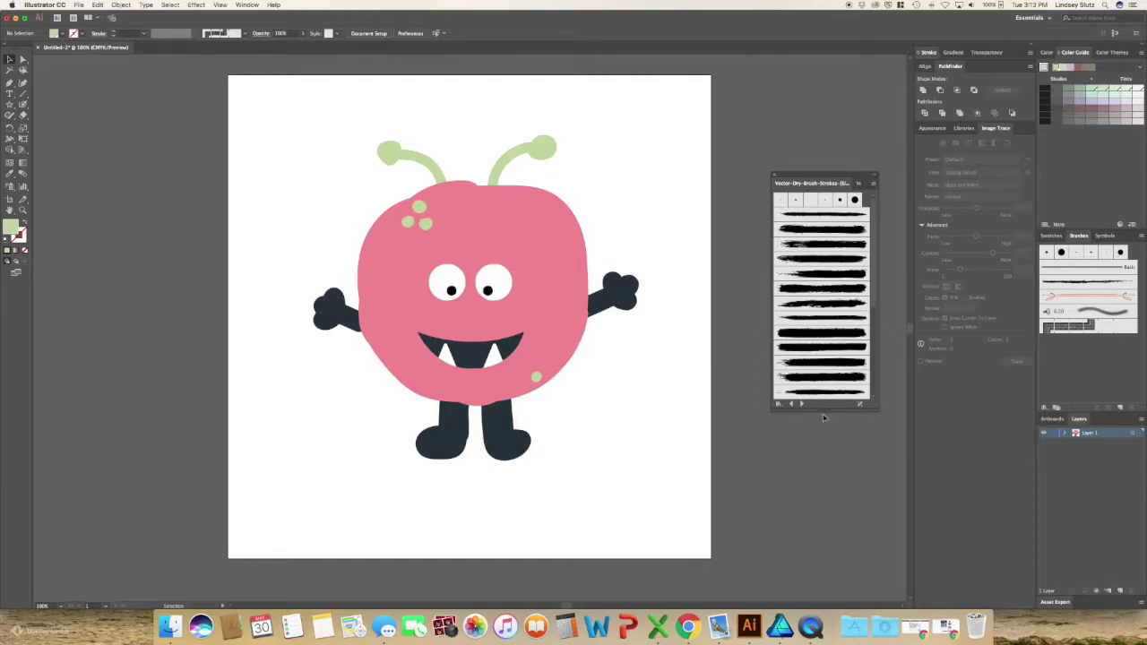
left_click_drag(823, 414, 834, 590)
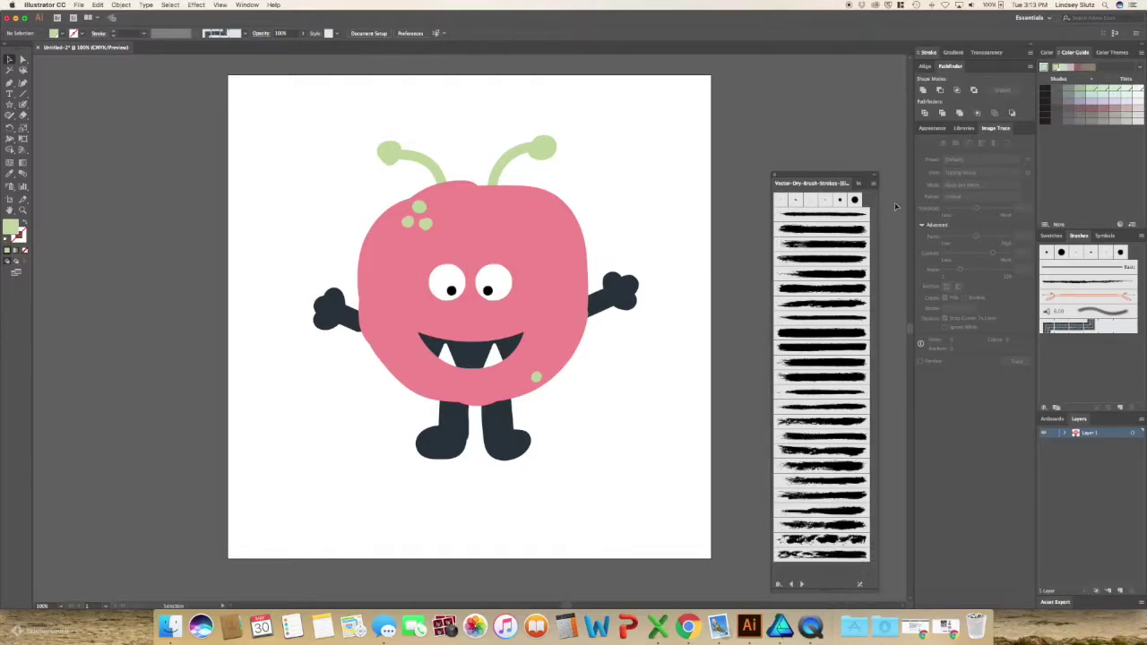
left_click(839, 229)
left_click(840, 243)
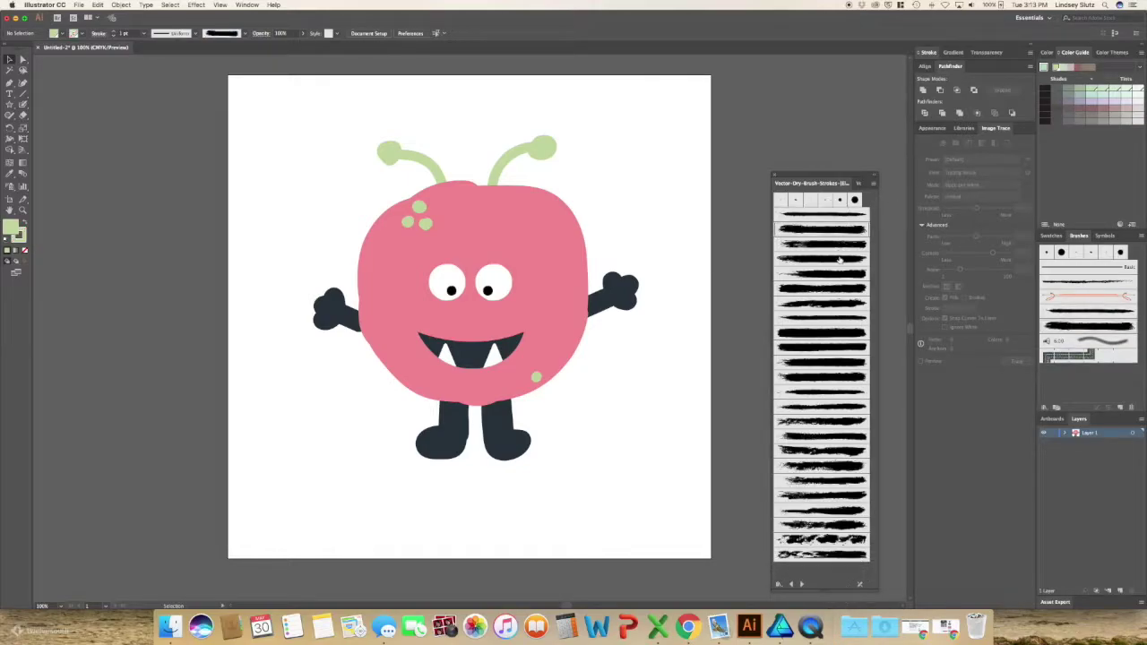
left_click(839, 259)
left_click(845, 273)
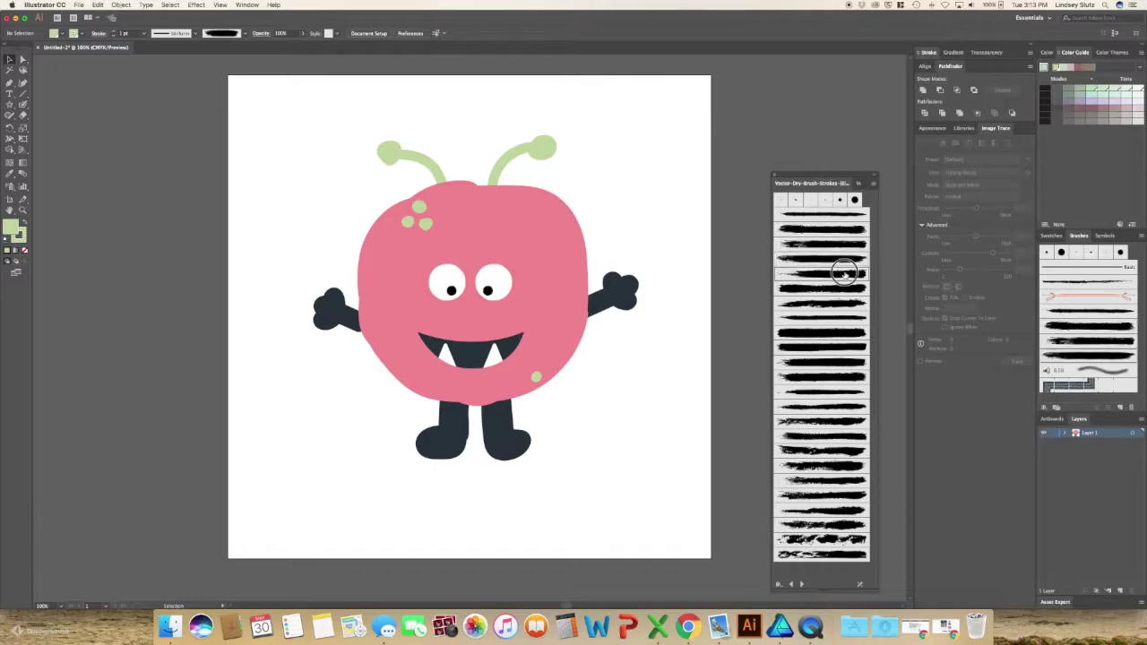
left_click(845, 288)
left_click(845, 302)
left_click(845, 317)
left_click(845, 337)
left_click(844, 348)
left_click(844, 362)
left_click(843, 378)
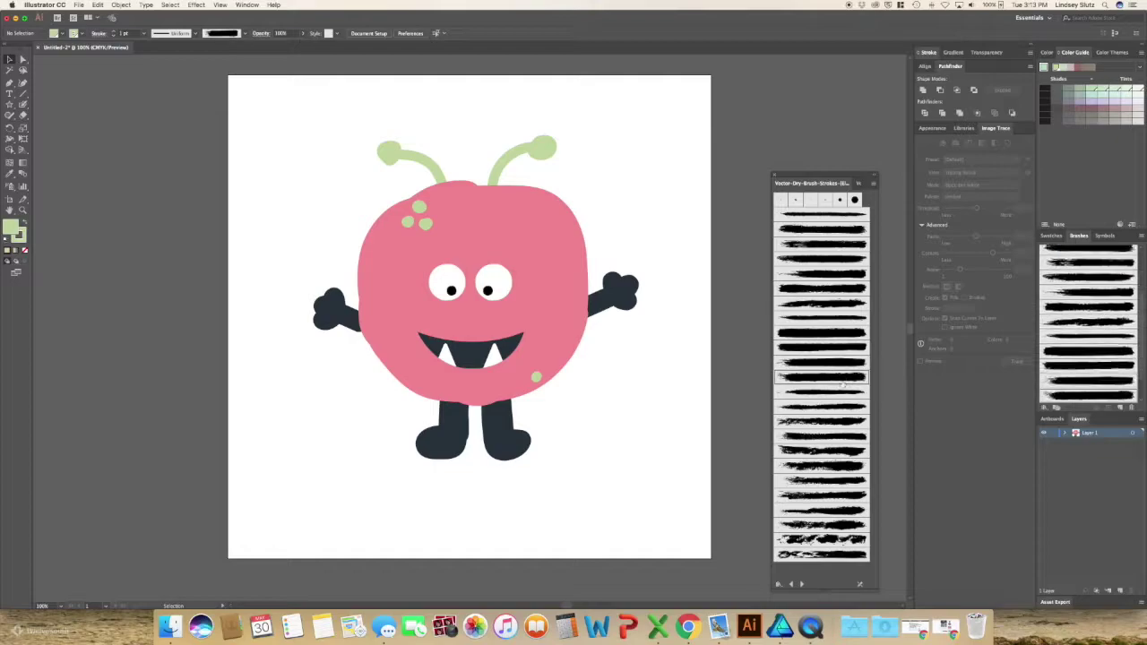
left_click(840, 393)
left_click(842, 407)
left_click(839, 422)
left_click(840, 437)
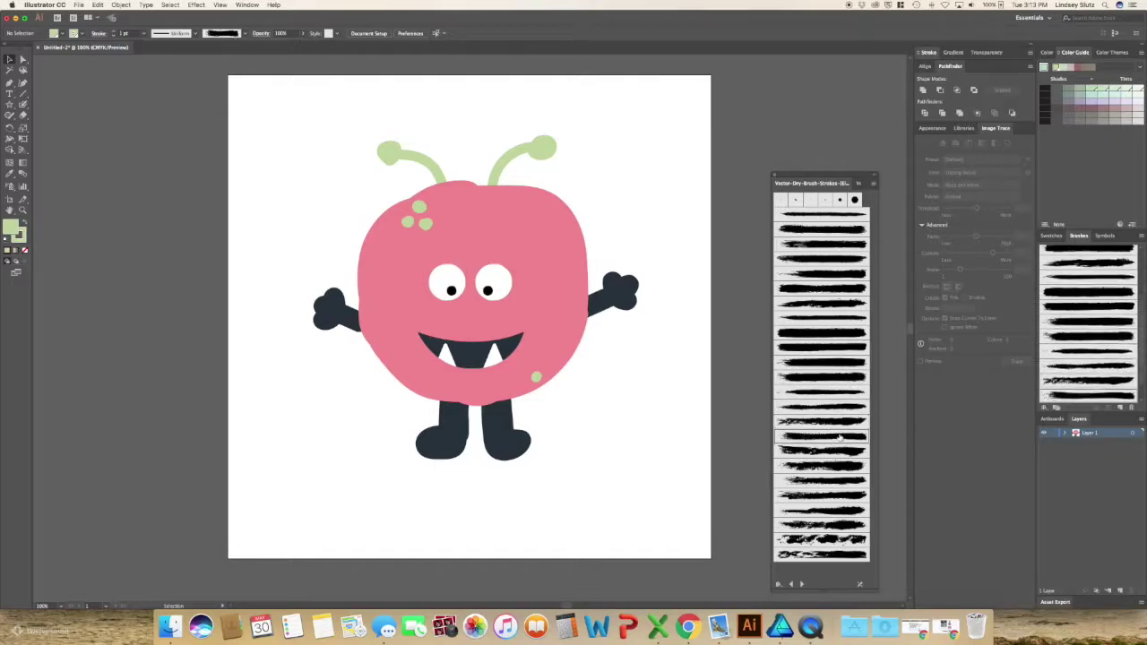
left_click(840, 452)
left_click(841, 466)
left_click(840, 481)
left_click(839, 496)
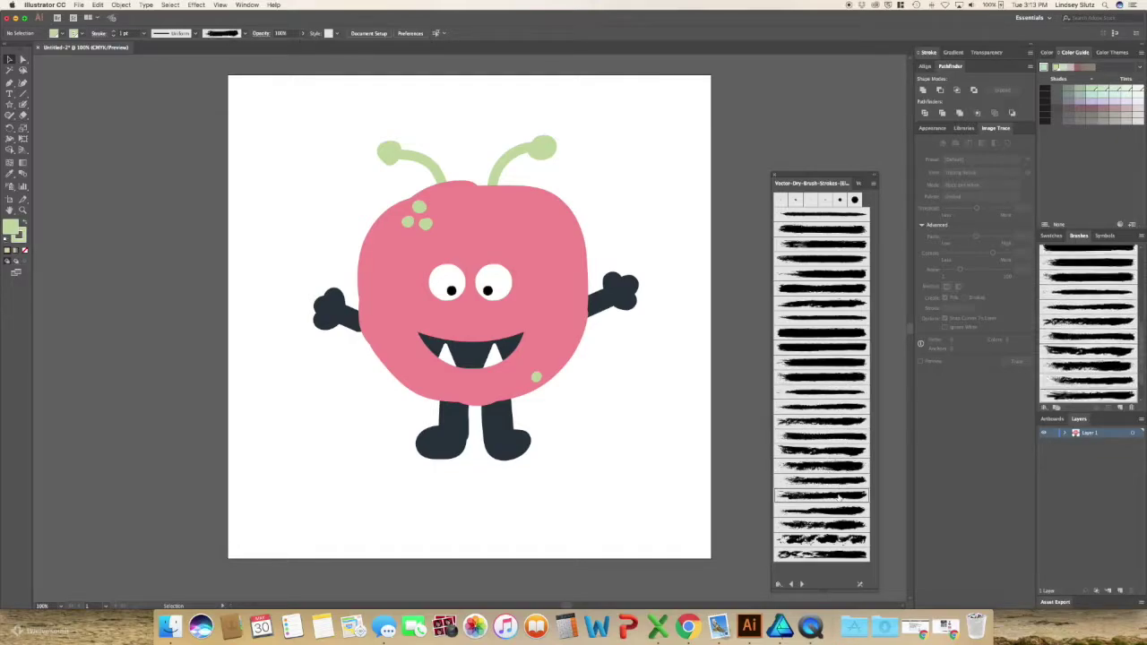
left_click(840, 511)
left_click(841, 526)
left_click(841, 541)
left_click(842, 555)
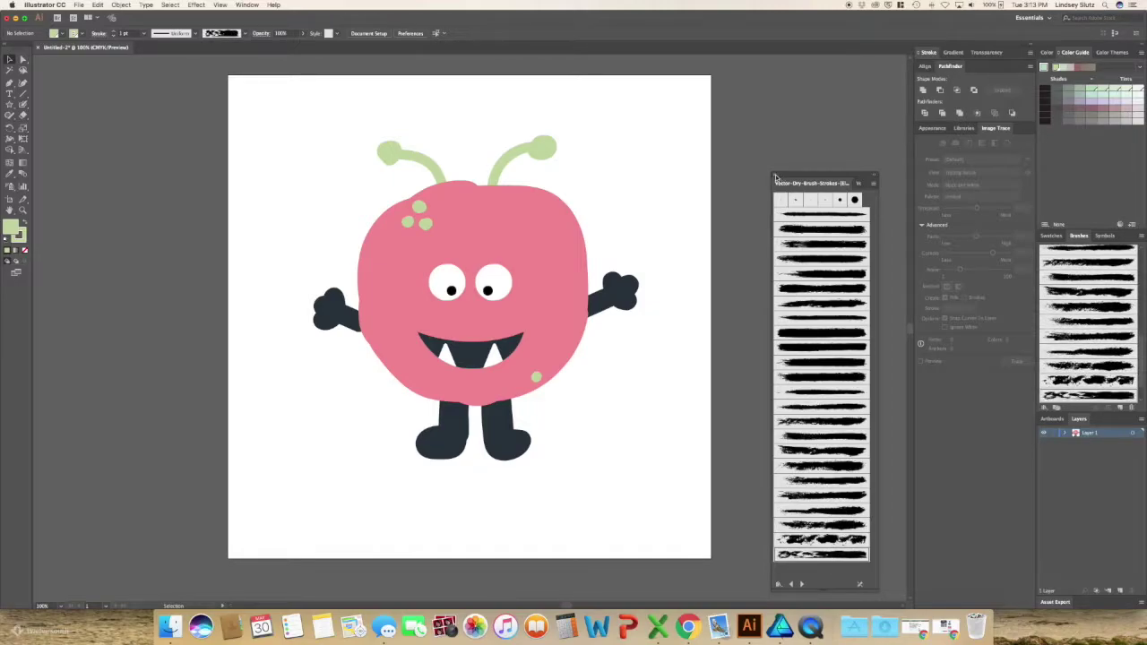
left_click(776, 178)
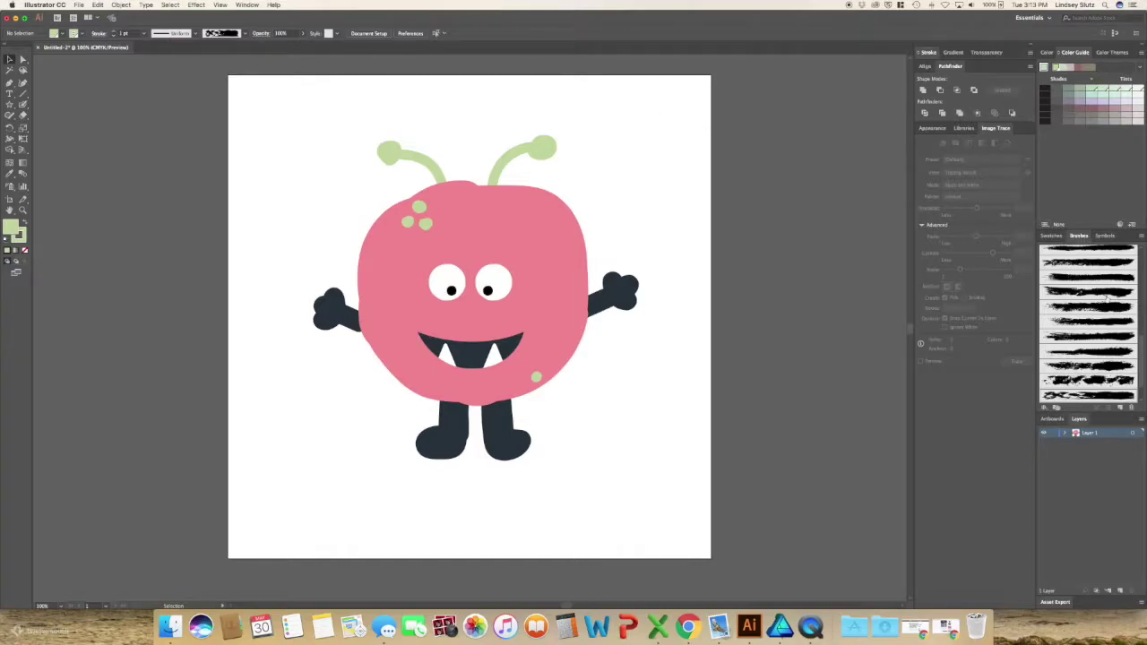
Set fill and stroke to the monster's pink and apply a dry-brush stroke to the body.
left_click(580, 272)
left_click(826, 416)
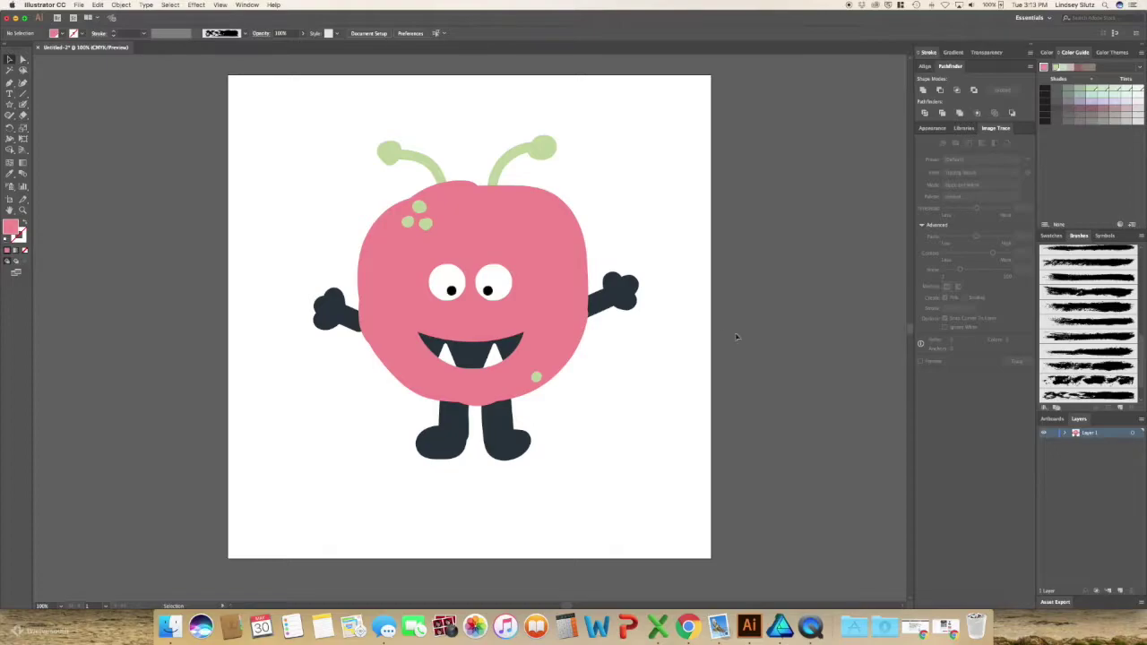
left_click(516, 224)
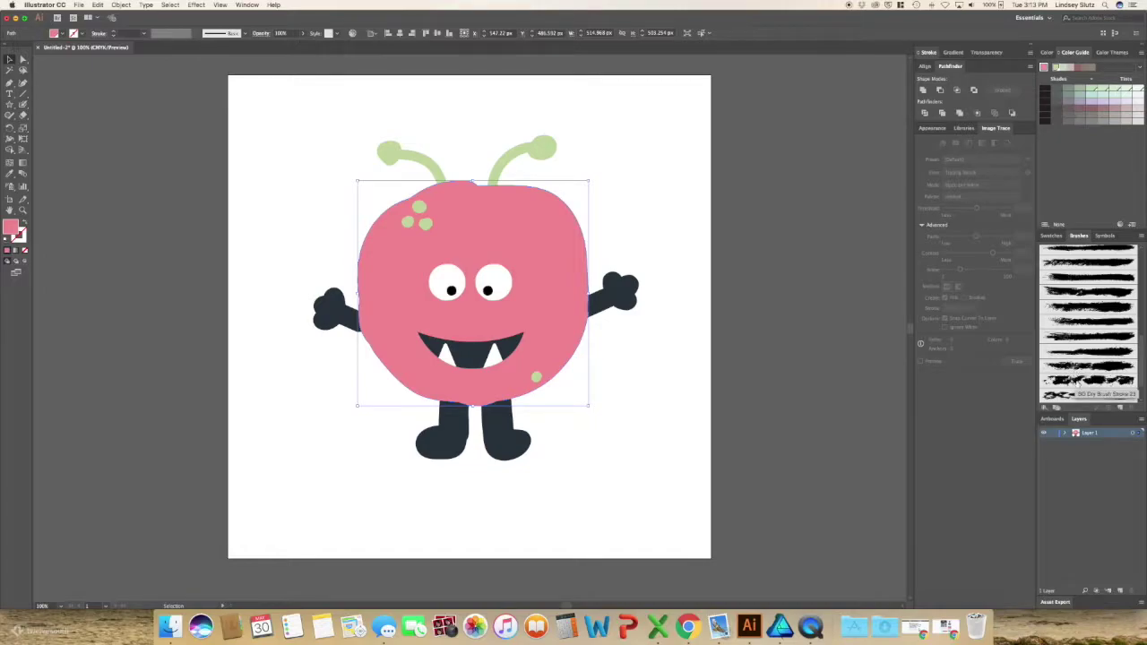
left_click(1080, 394)
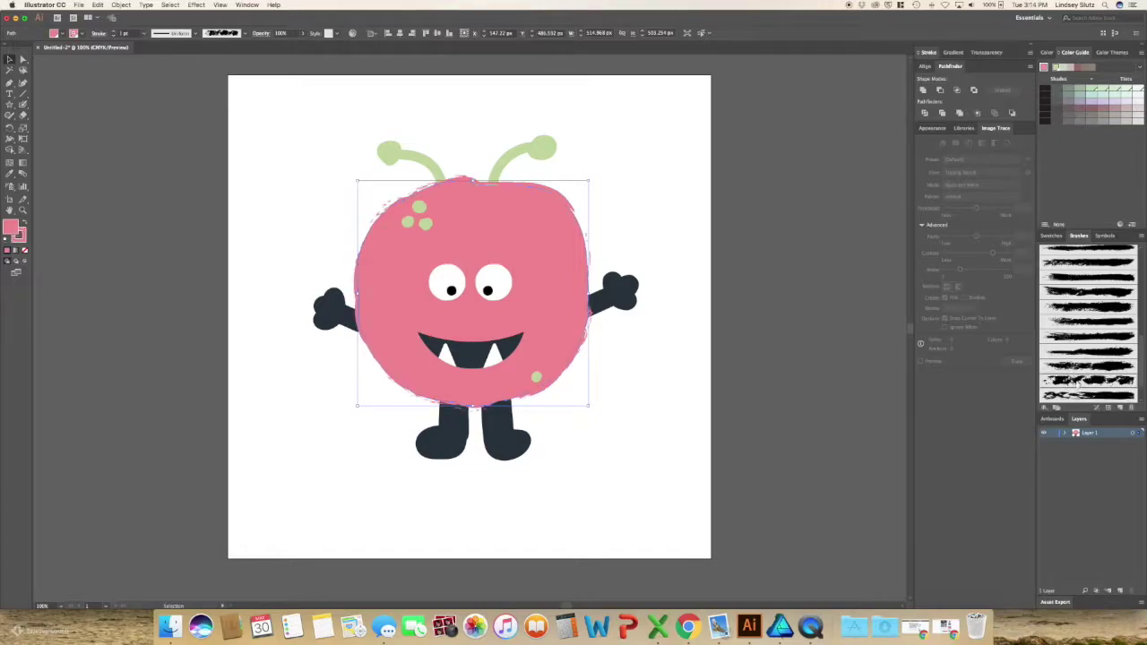
left_click(700, 368)
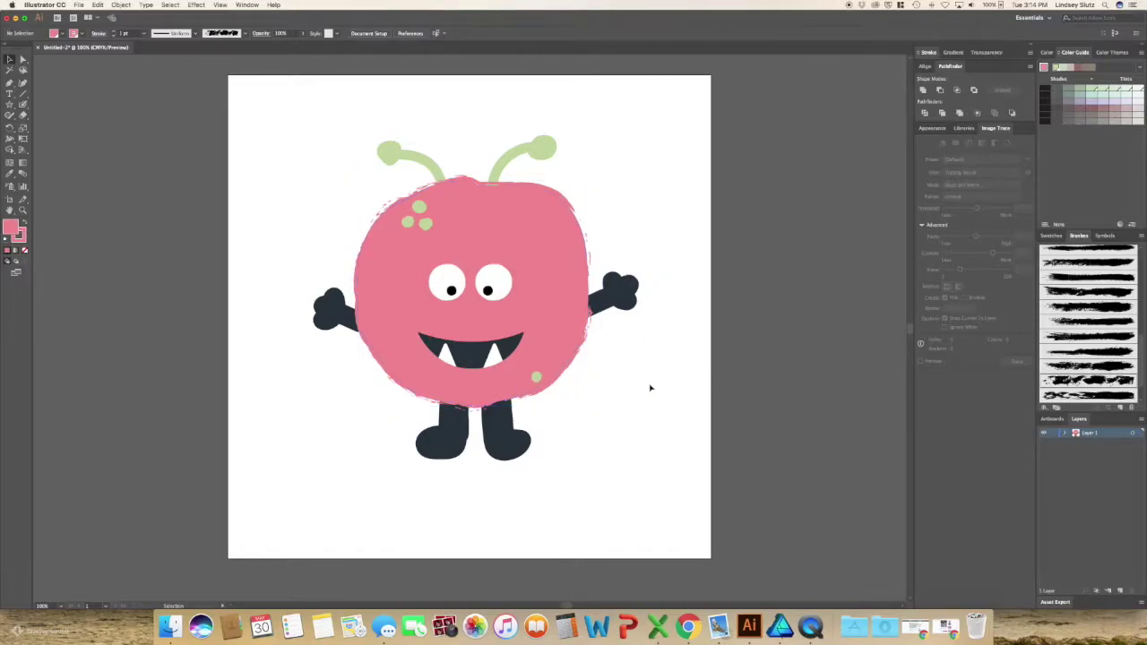
left_click(542, 267)
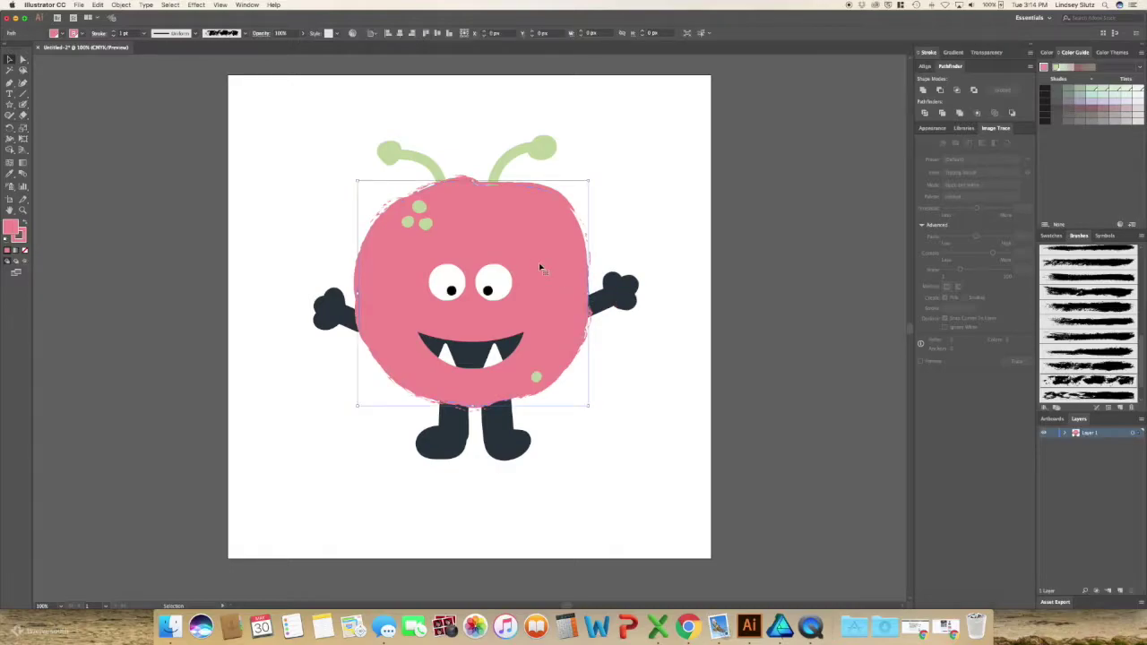
Try stroke weights from 0.25 to 2 pt on the body outline, settling on 0.75 pt.
left_click(928, 52)
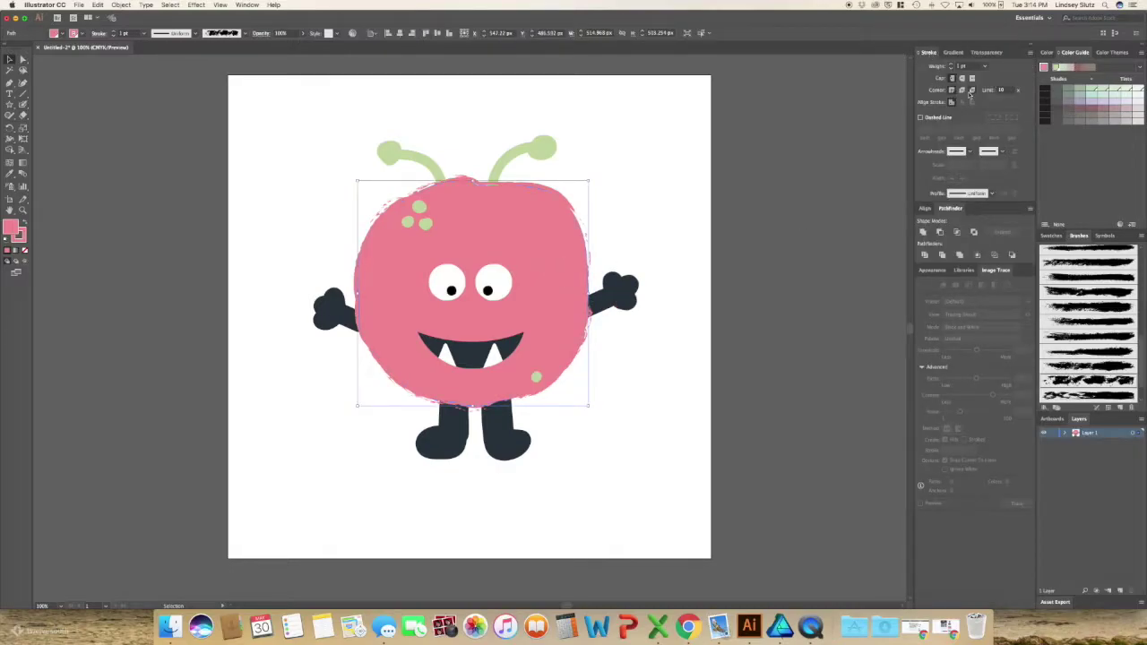
left_click(245, 5)
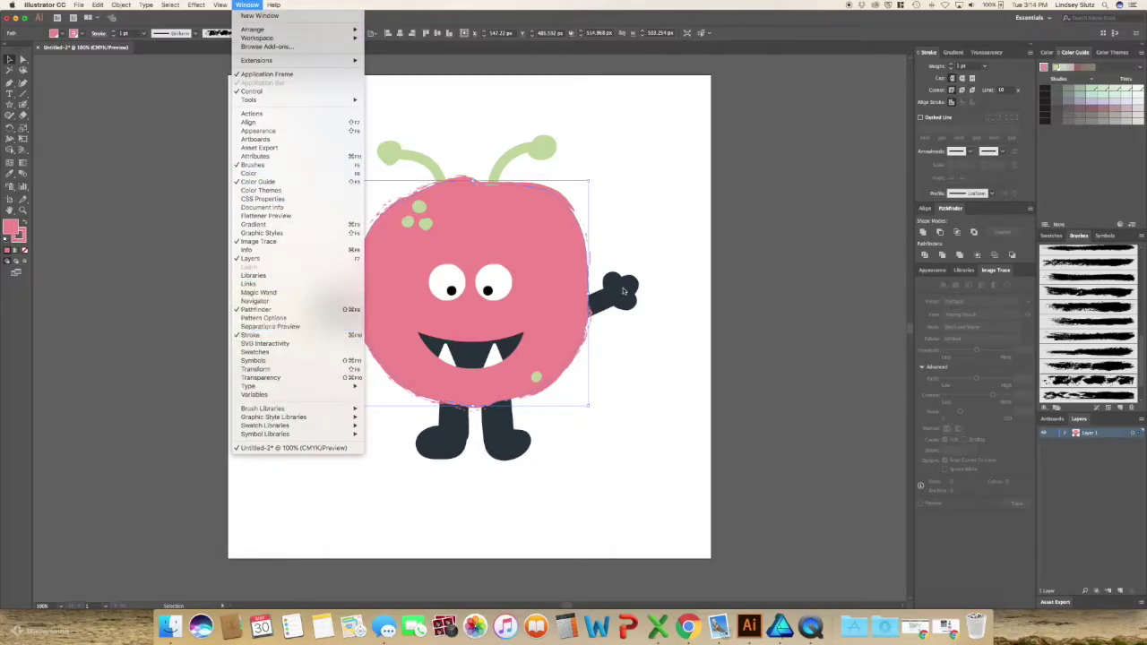
left_click(1002, 75)
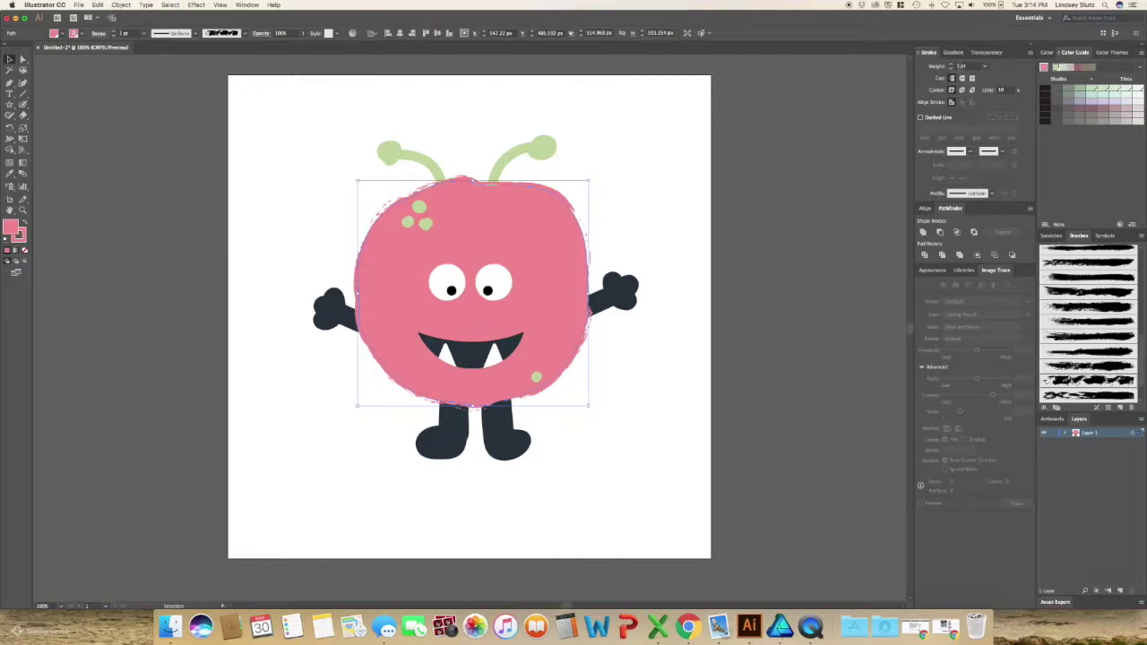
left_click(953, 70)
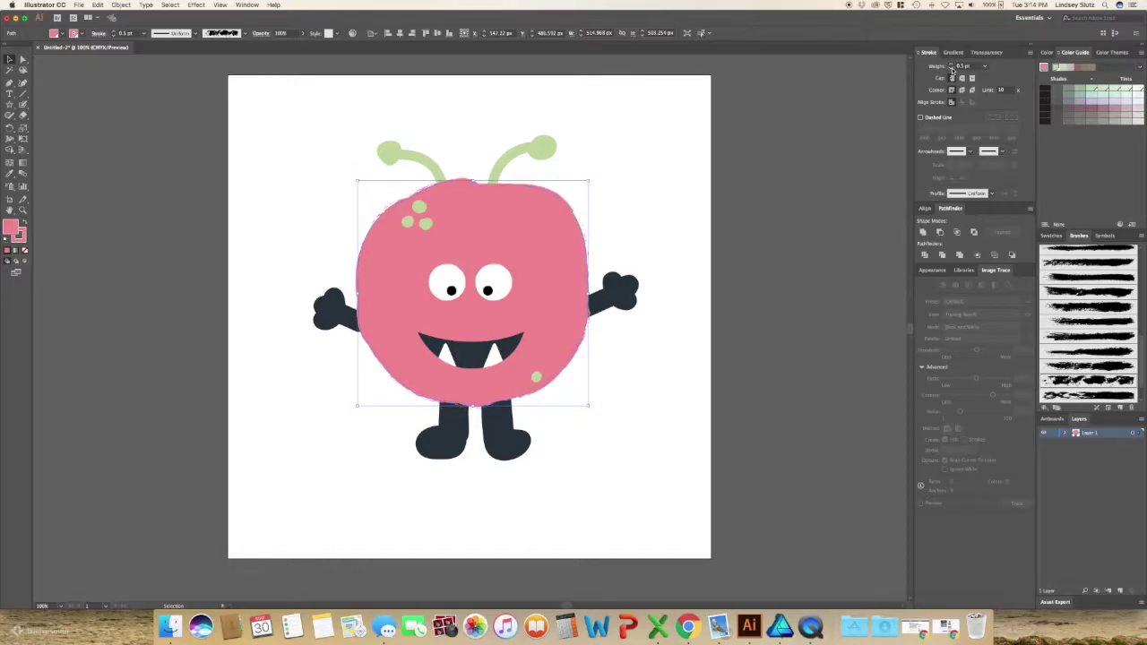
left_click(953, 70)
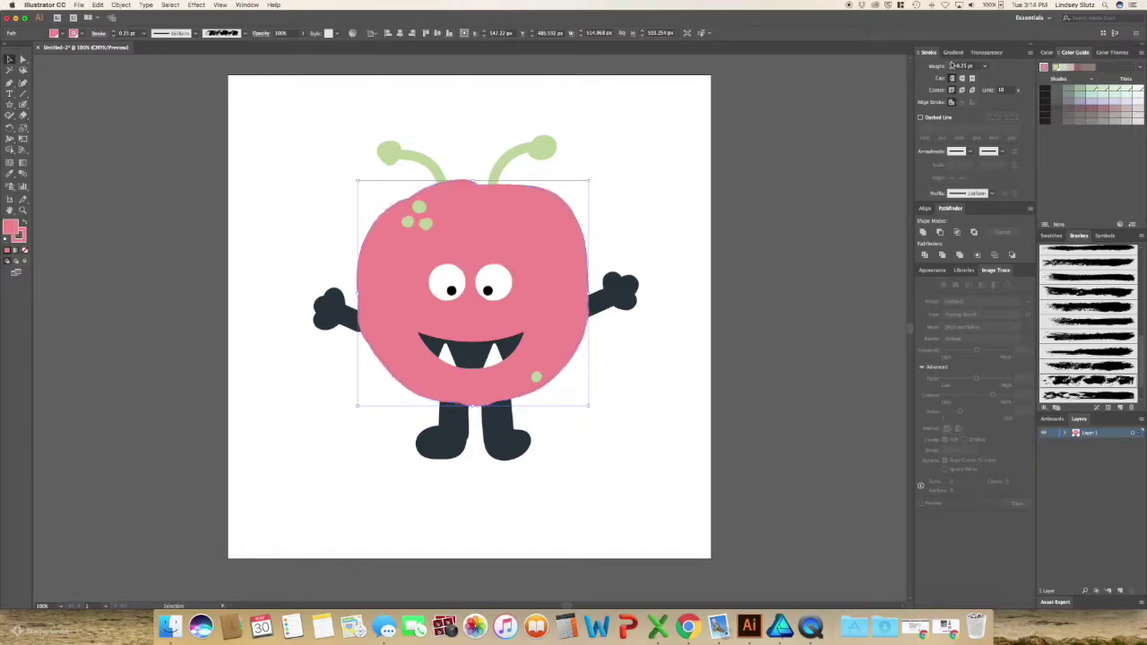
left_click(952, 65)
left_click(952, 65)
left_click(952, 65)
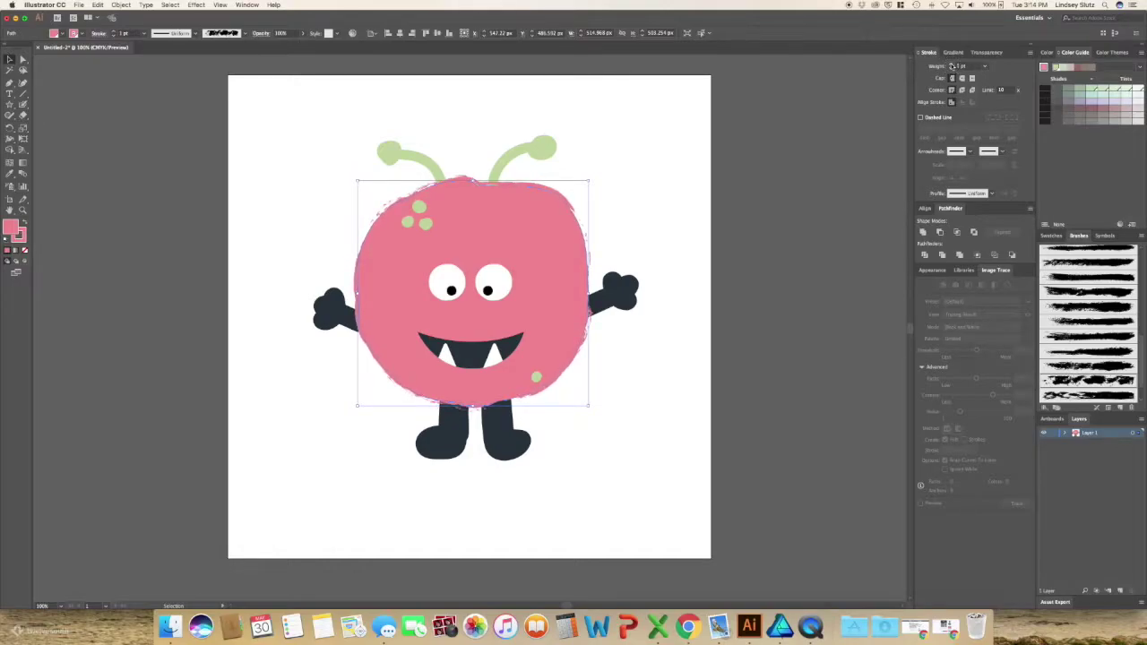
left_click(952, 66)
left_click(952, 65)
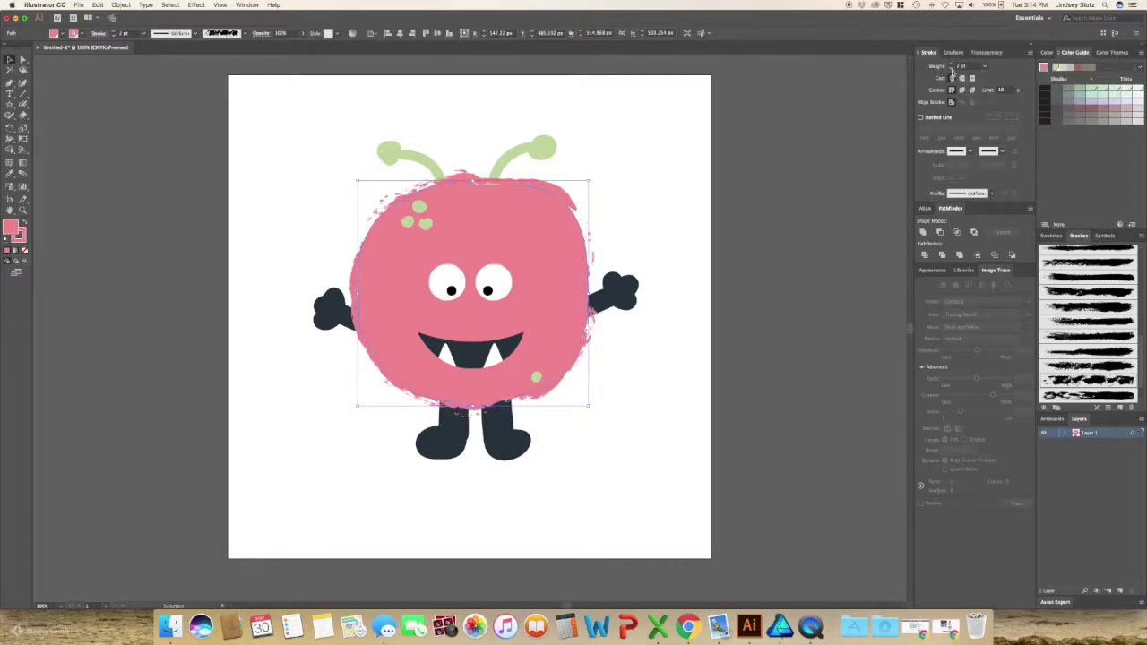
left_click(953, 70)
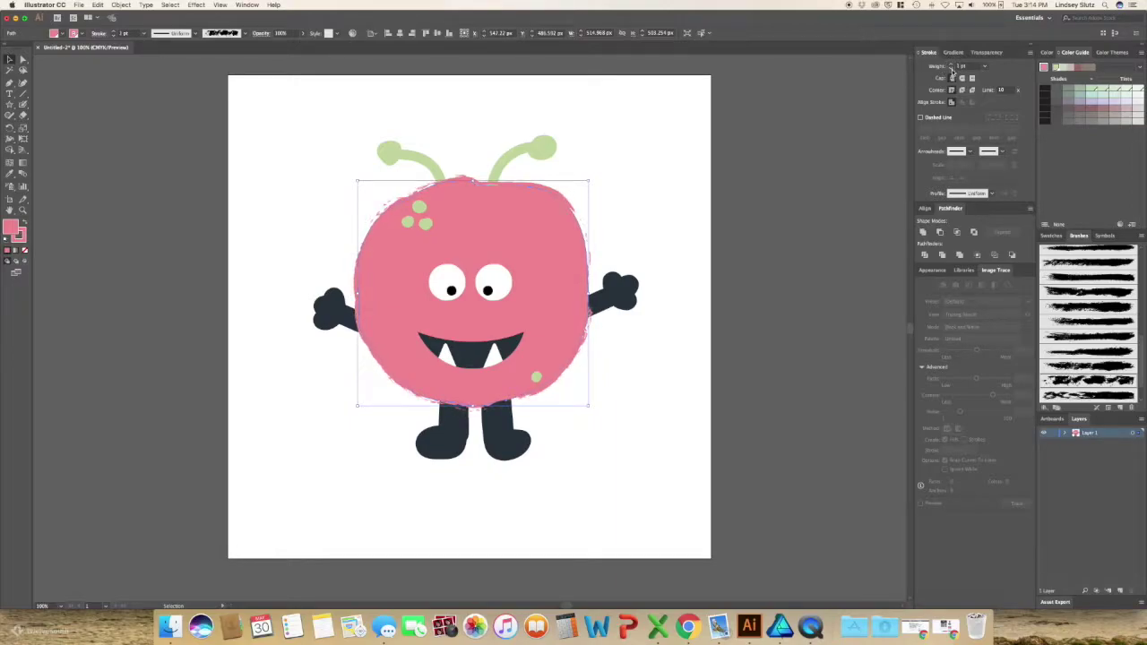
left_click(952, 69)
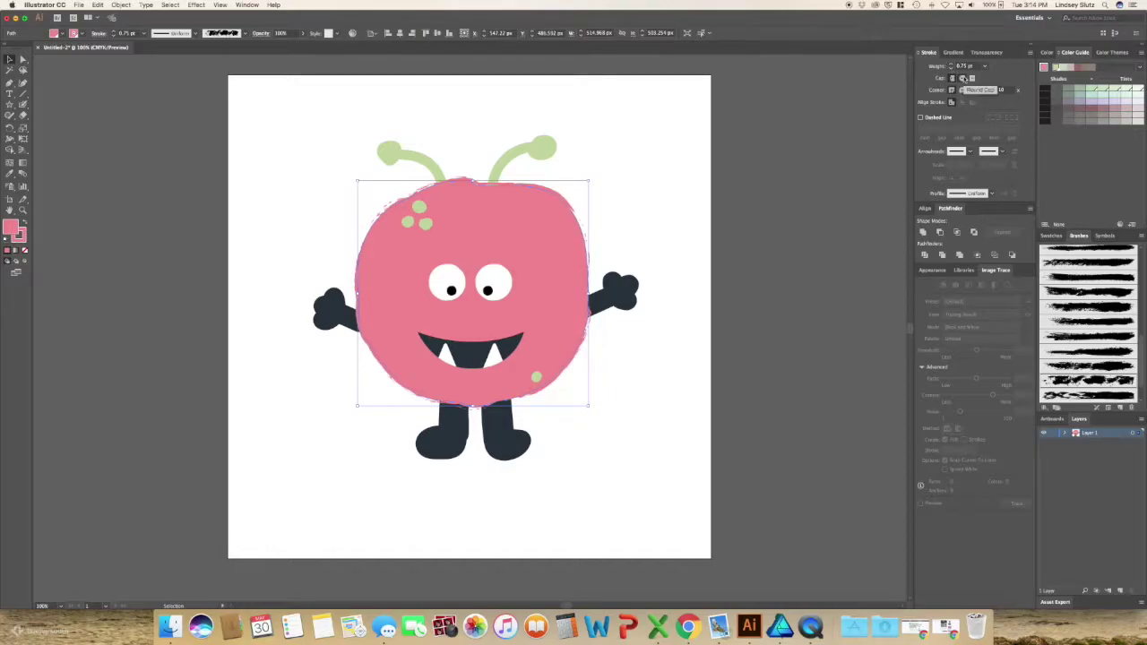
Give both green antennae a textured dry-brush outline stroke.
left_click(625, 412)
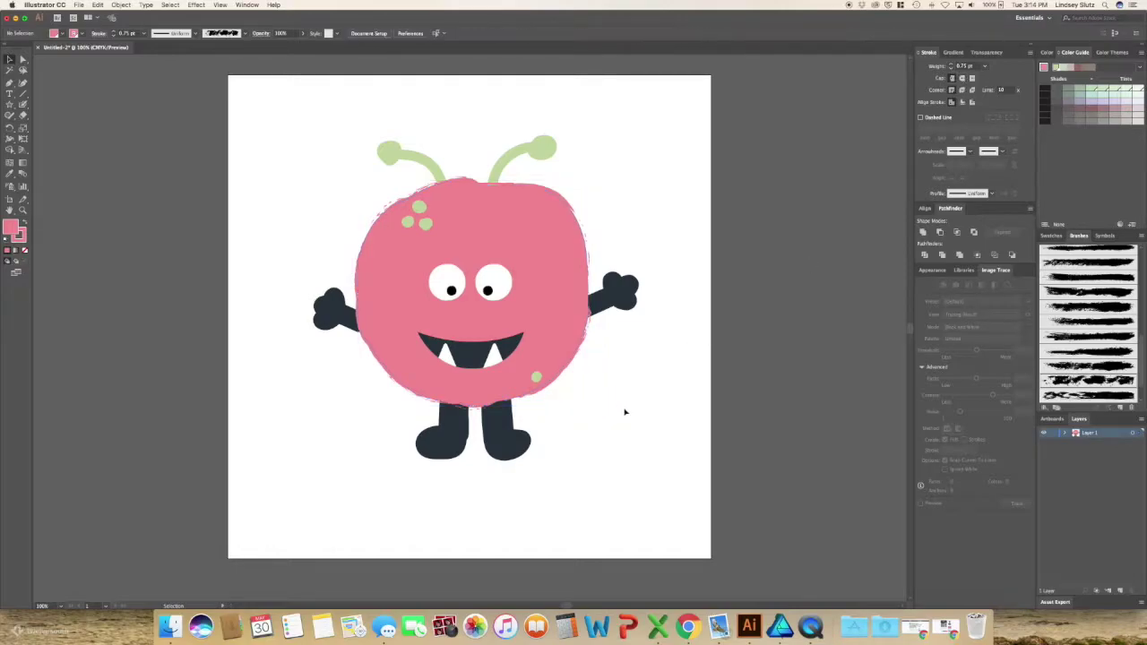
left_click(498, 168)
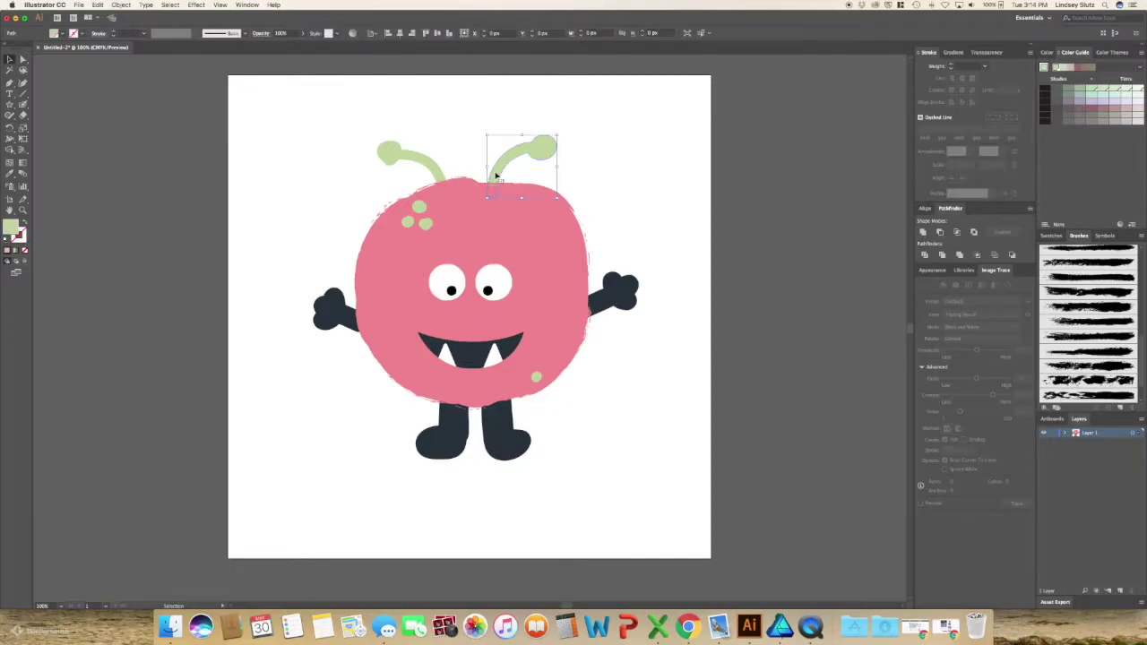
left_click(409, 158, "shift")
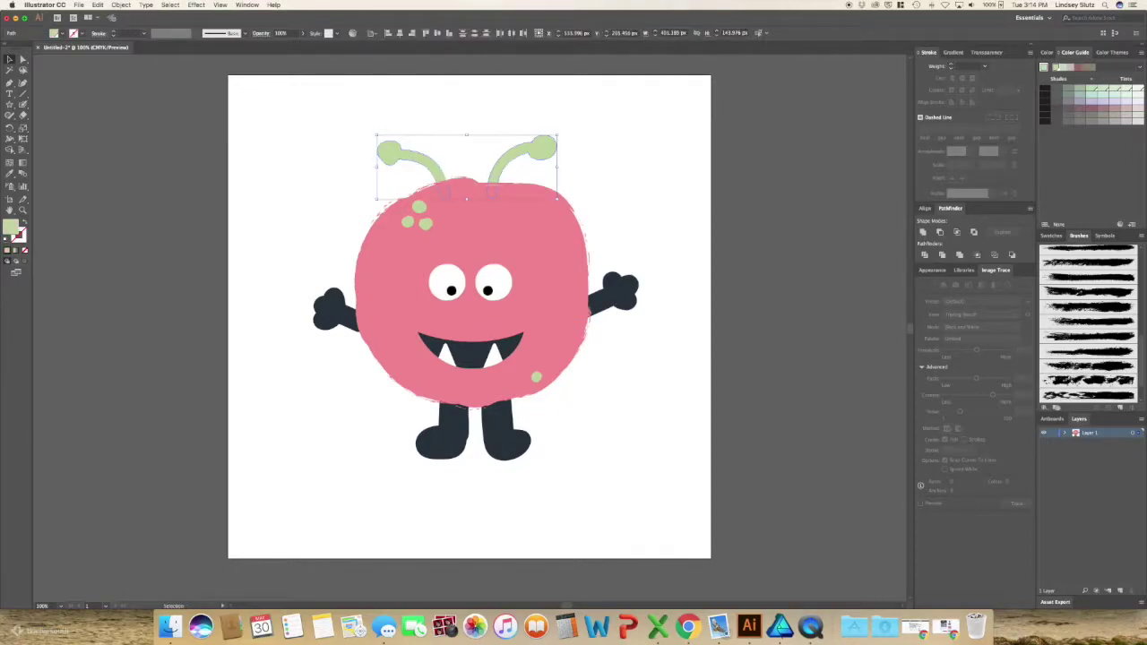
left_click(1088, 353)
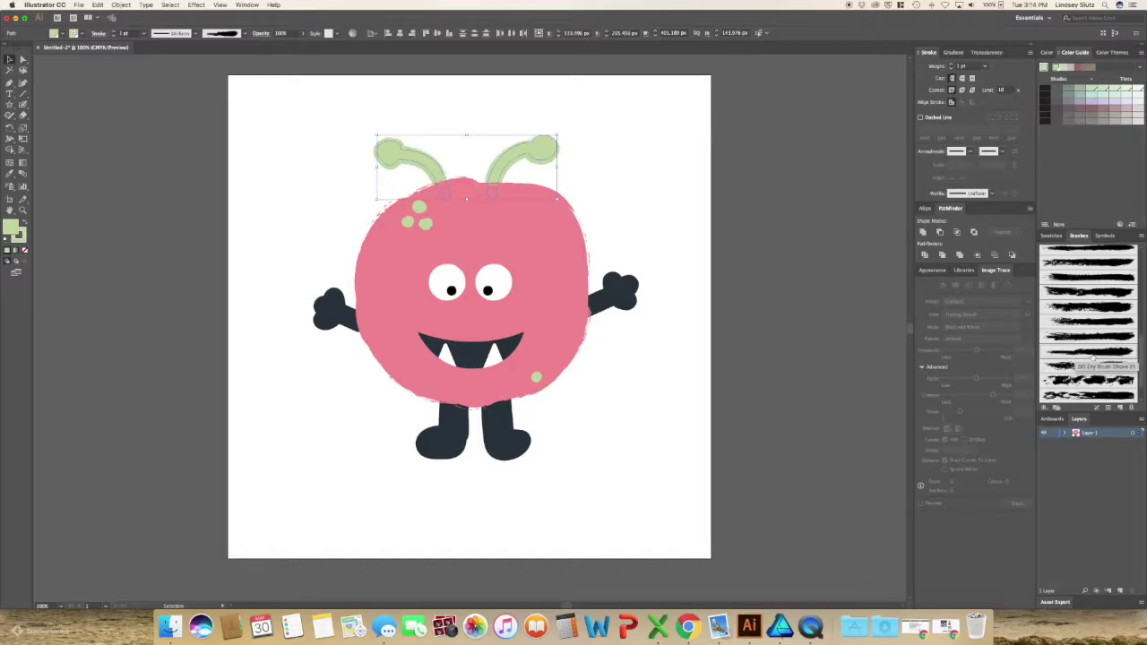
scroll(1094, 314, "up", 5)
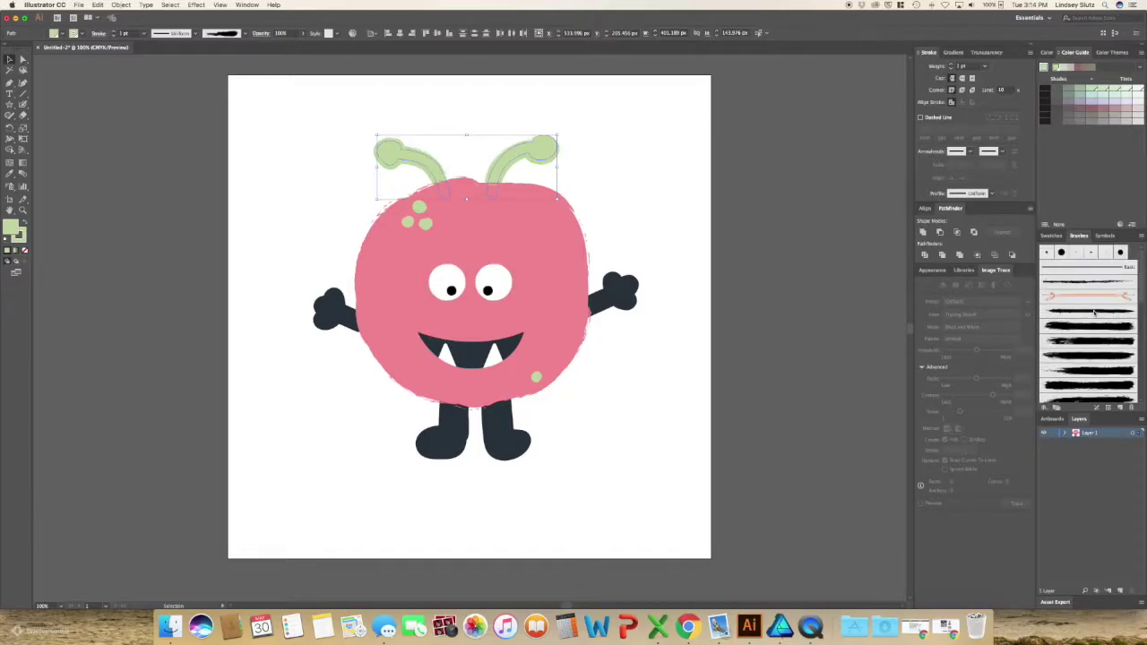
left_click(1093, 315)
left_click(692, 384)
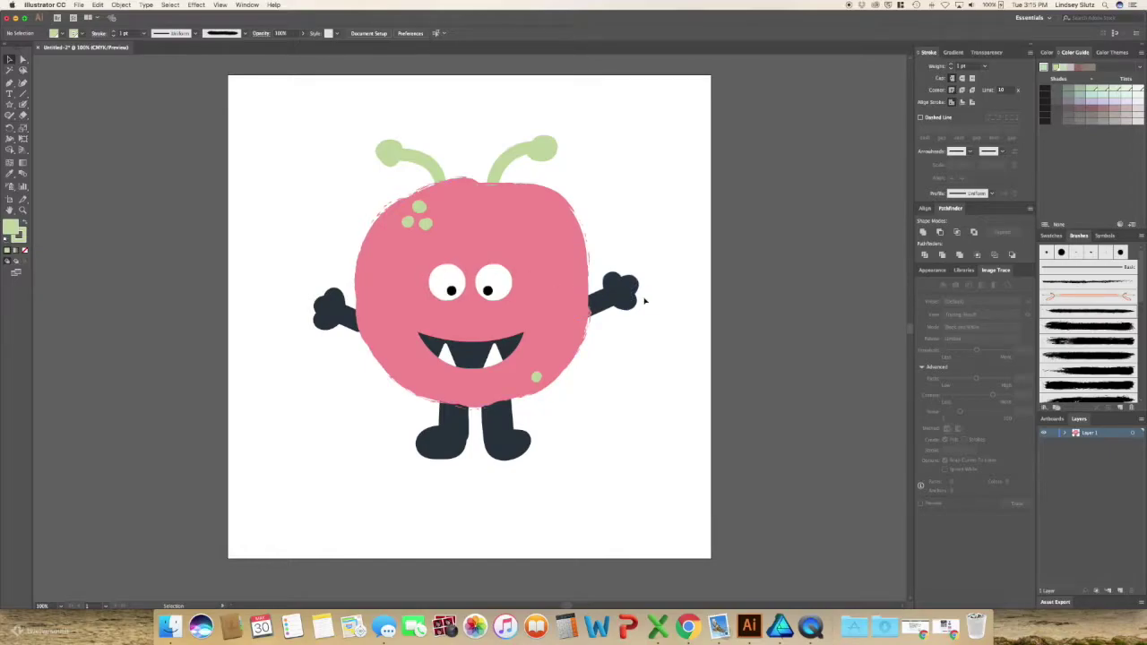
Apply a dry brush to the green body spots, undoing the last brush change.
left_click(420, 216)
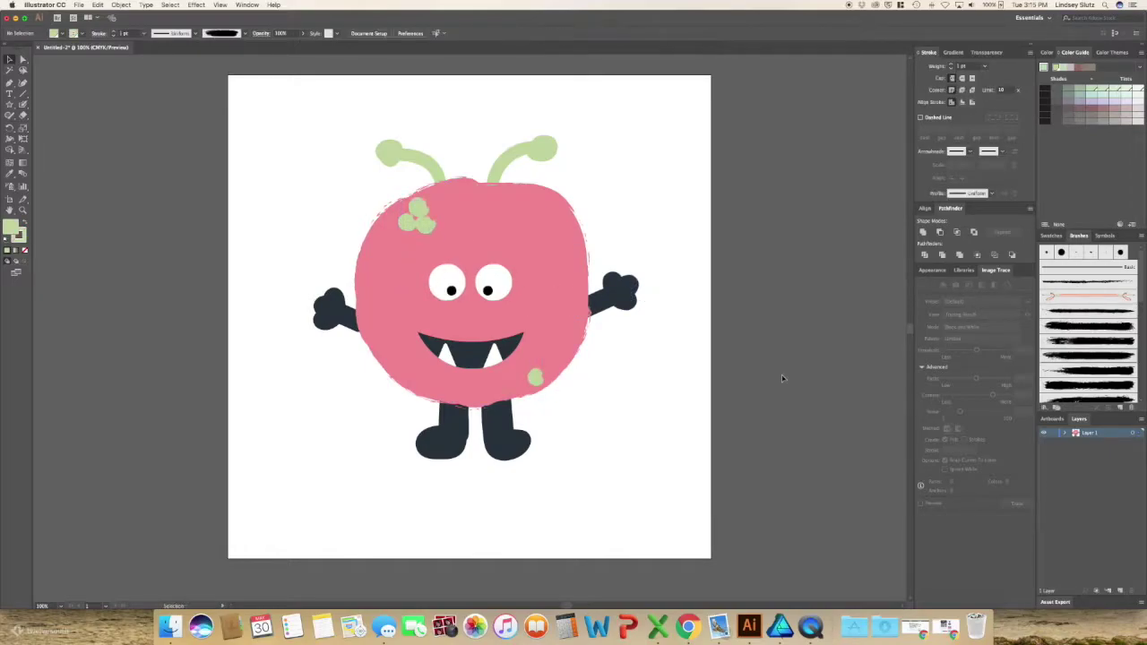
scroll(1078, 368, "down", 3)
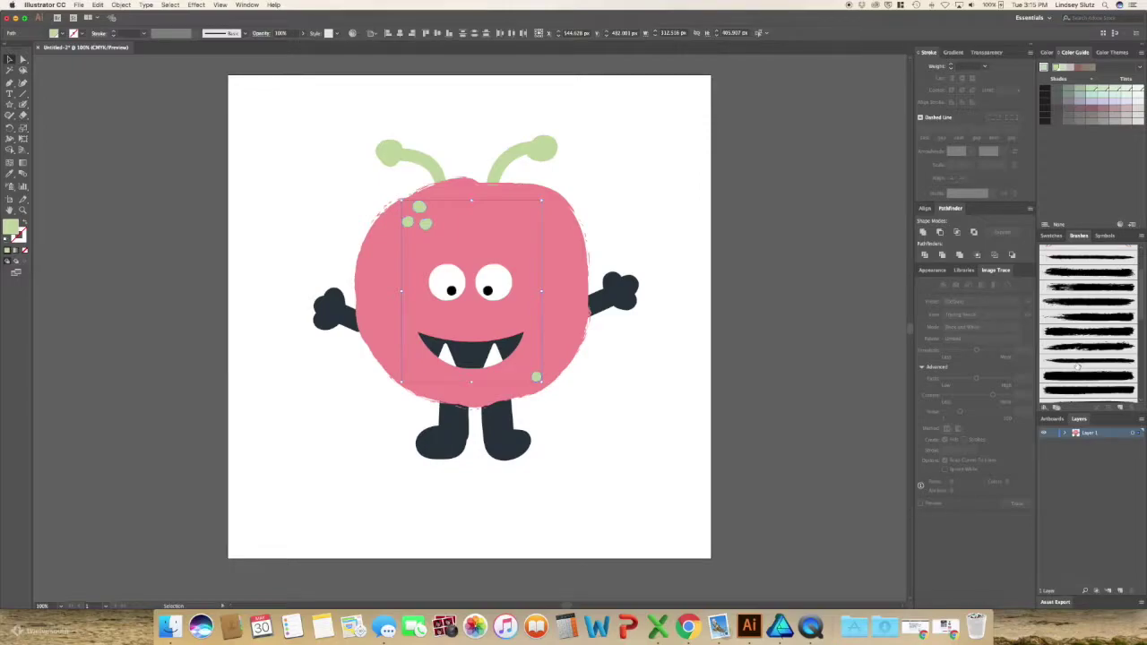
key("super+z")
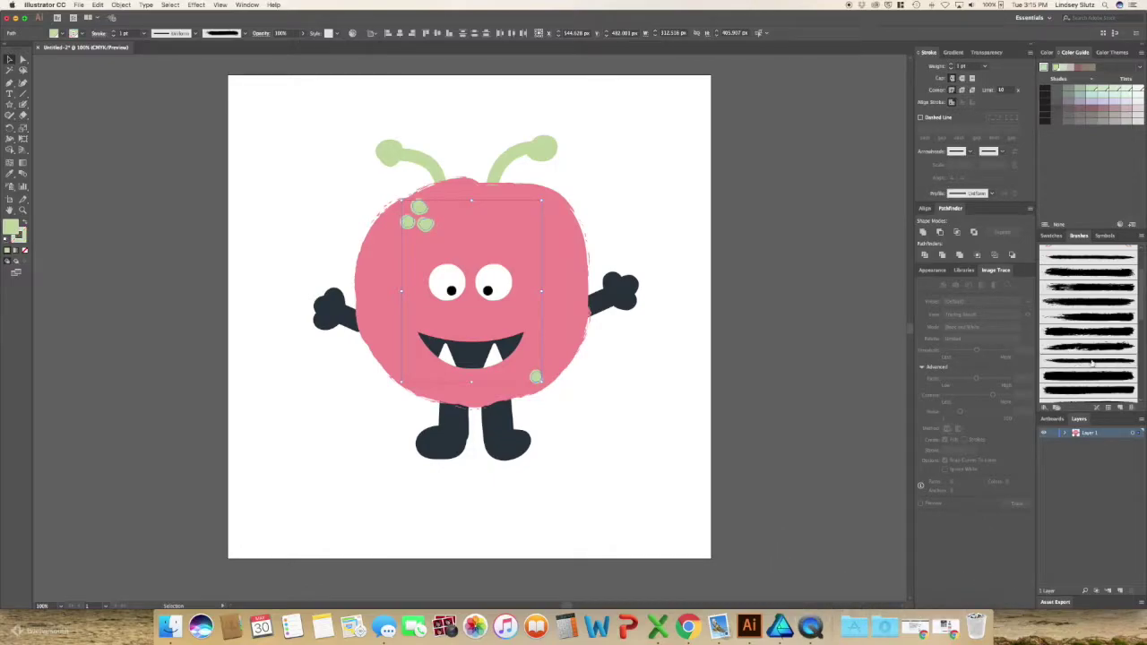
left_click(823, 162)
Create a 1080 × 1080 px square with the Rectangle tool.
key("m")
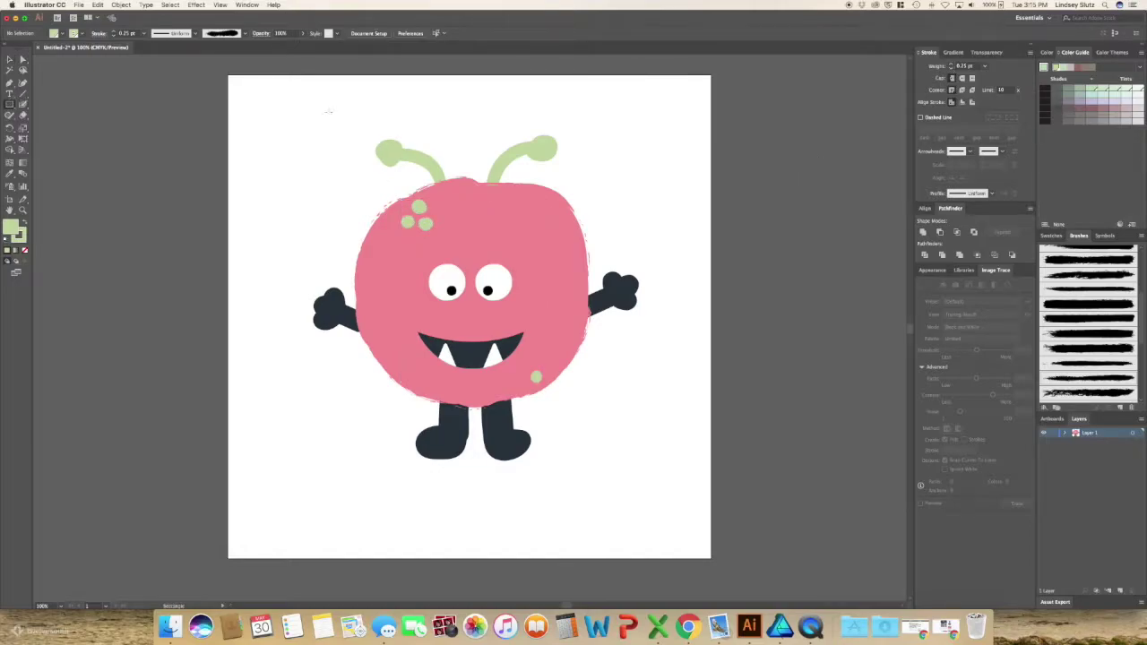
left_click(318, 113)
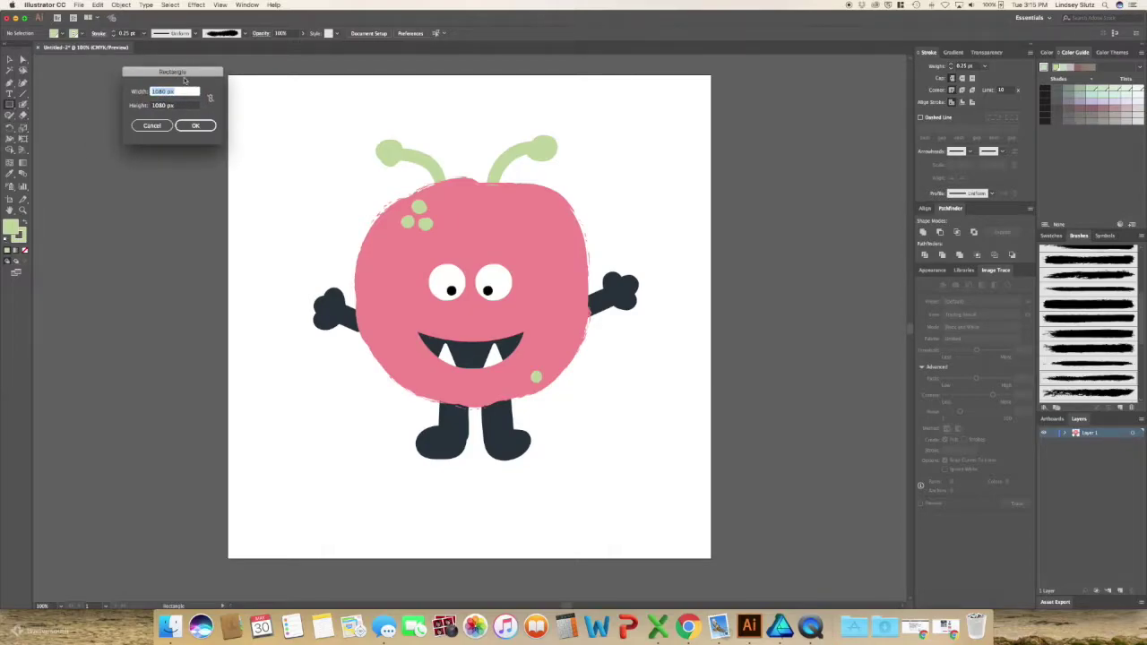
left_click(201, 126)
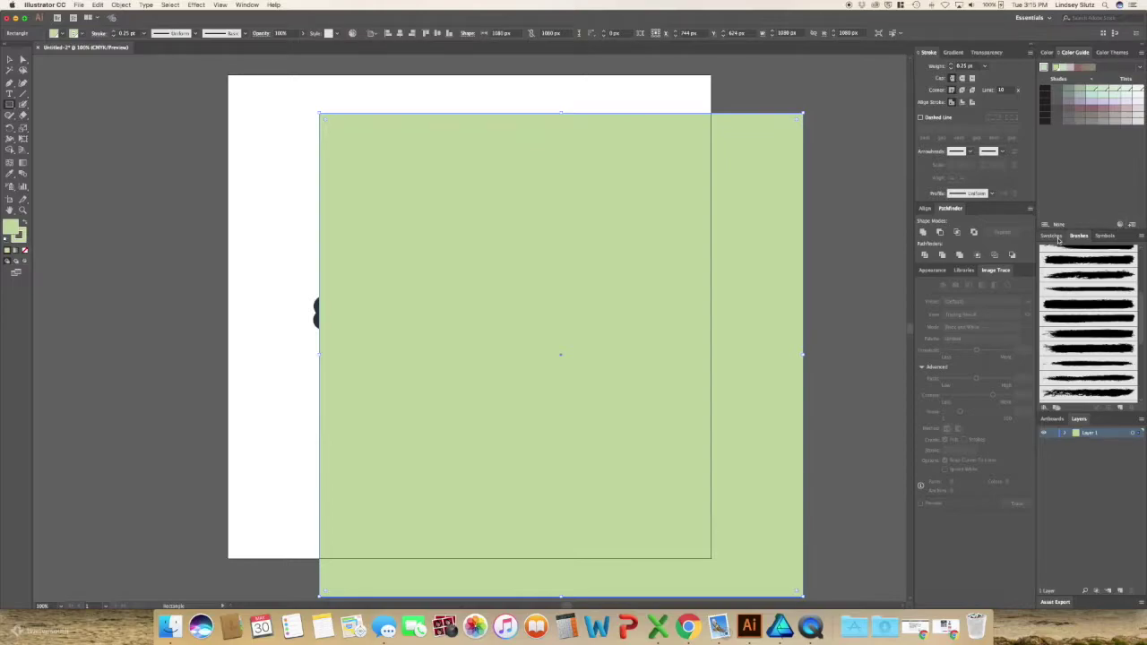
Fill the square with a pale yellow swatch.
left_click(1053, 237)
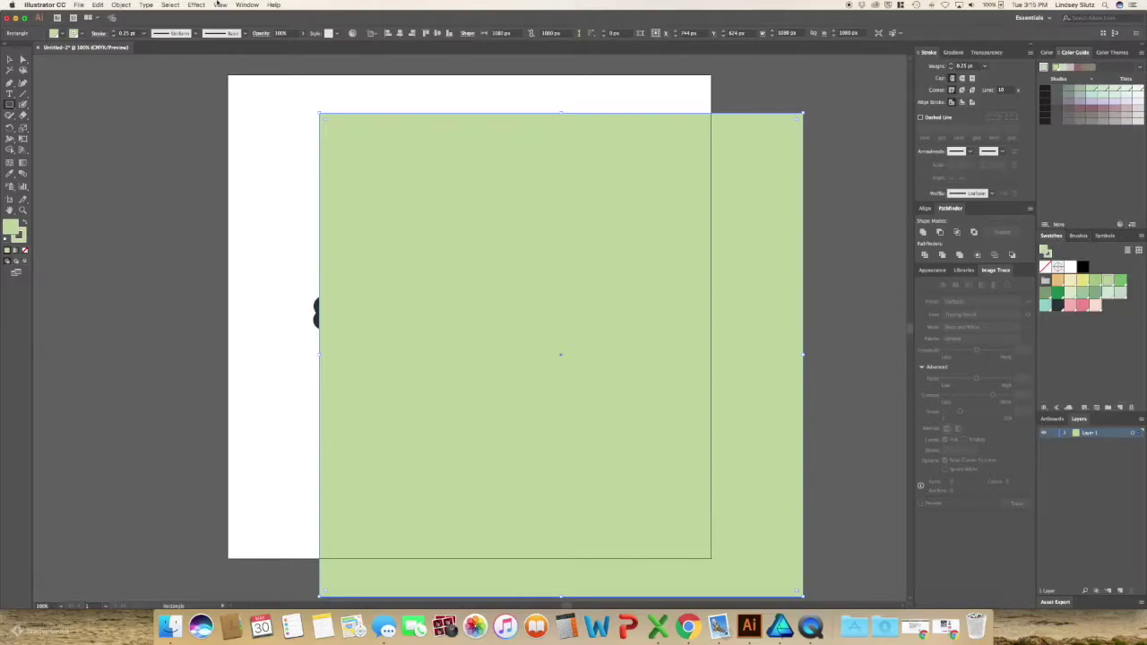
left_click(248, 5)
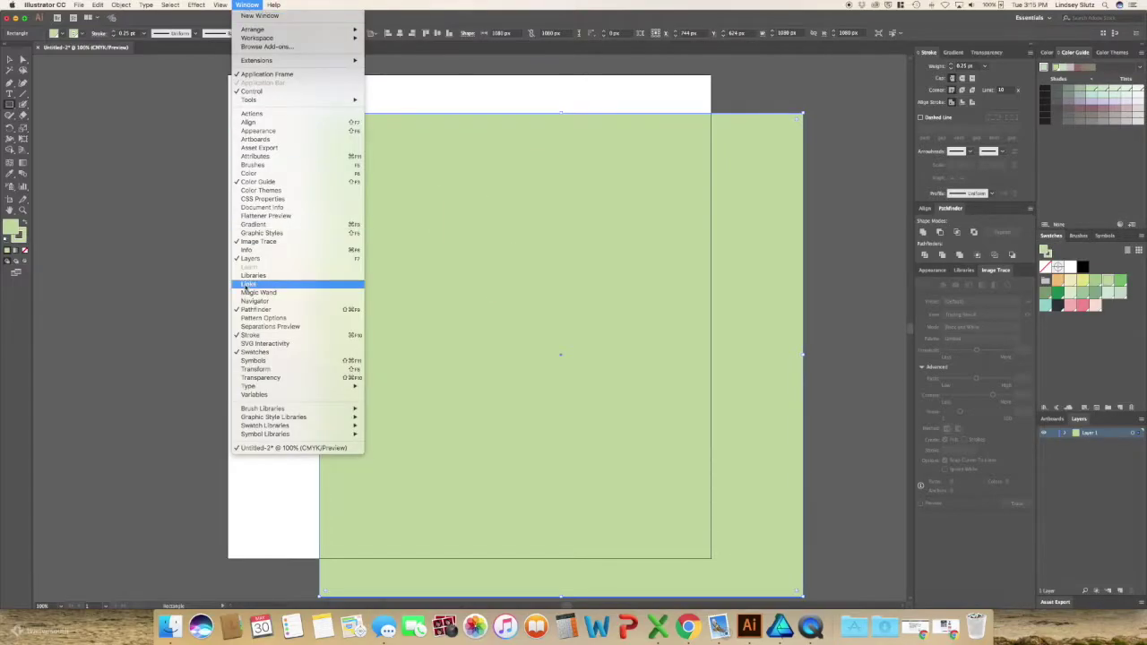
left_click(788, 260)
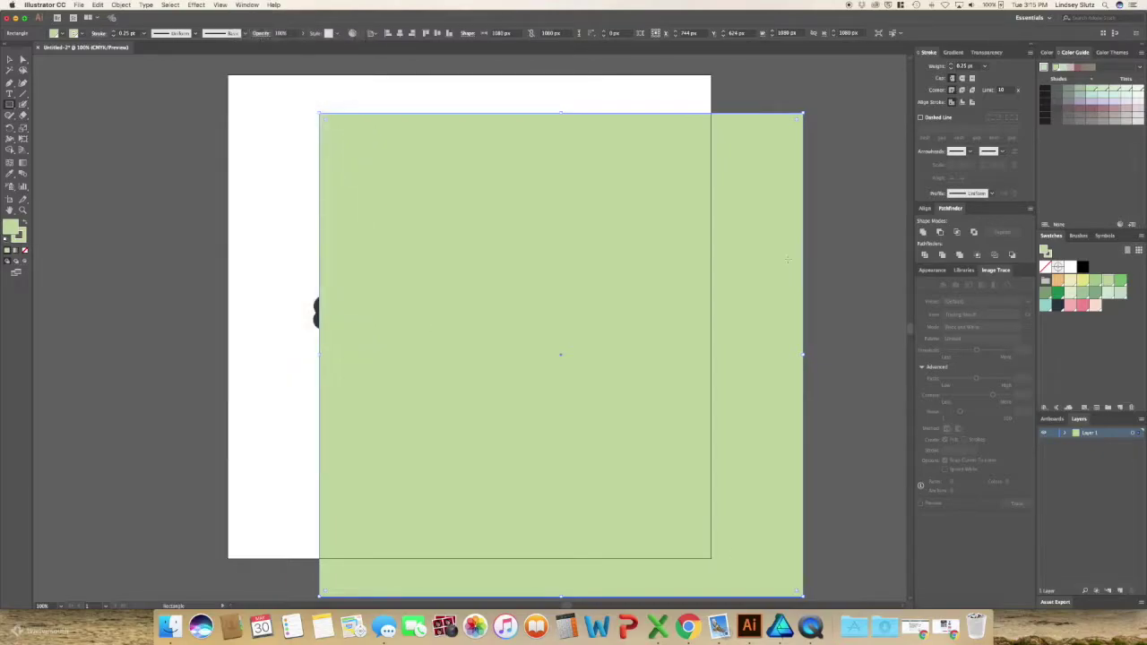
left_click(1075, 285)
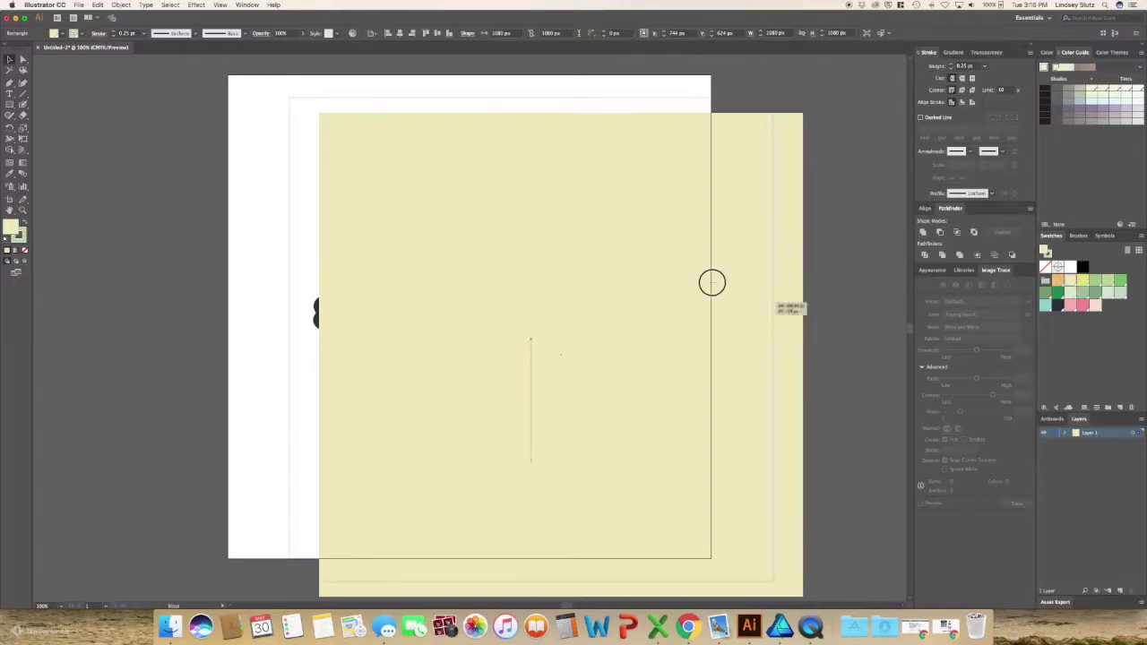
Drag the pale yellow square up-left so it roughly covers the artboard.
key("v")
left_click_drag(771, 266, 688, 228)
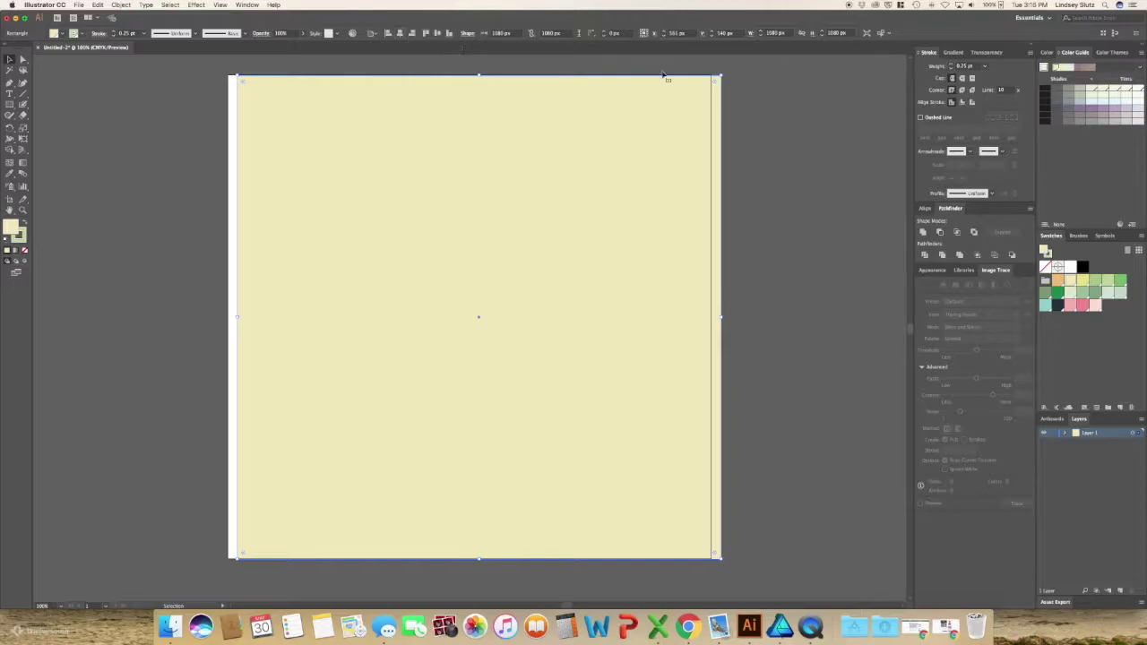
left_click(926, 208)
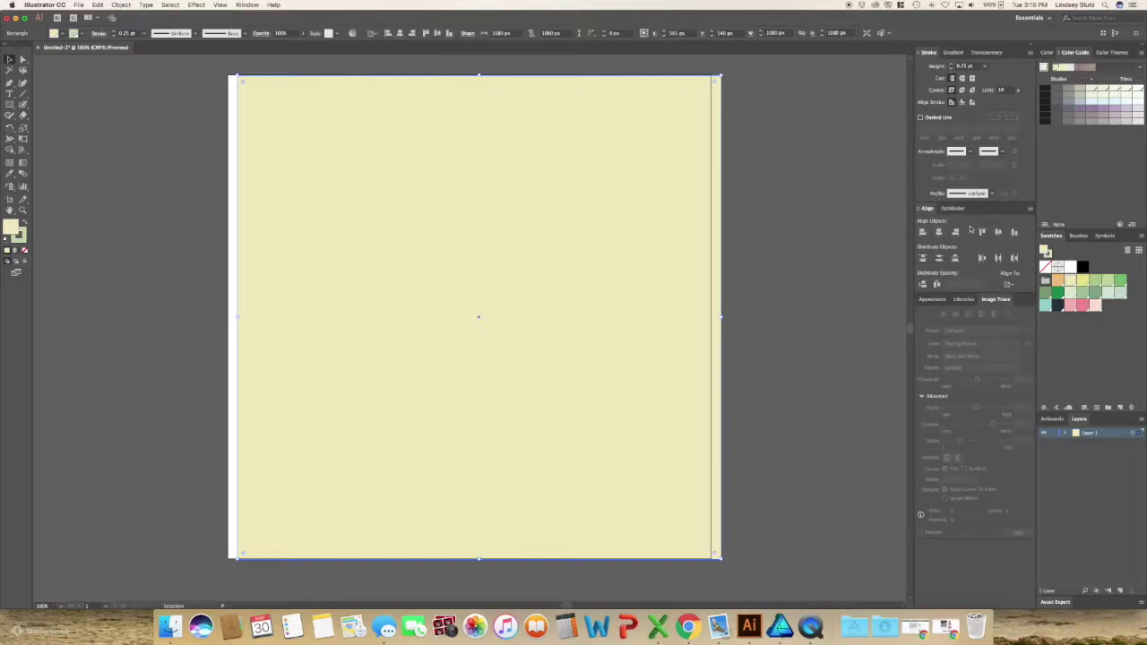
Centre the yellow square using Align to Artboard, then dock the Align panel.
left_click(248, 6)
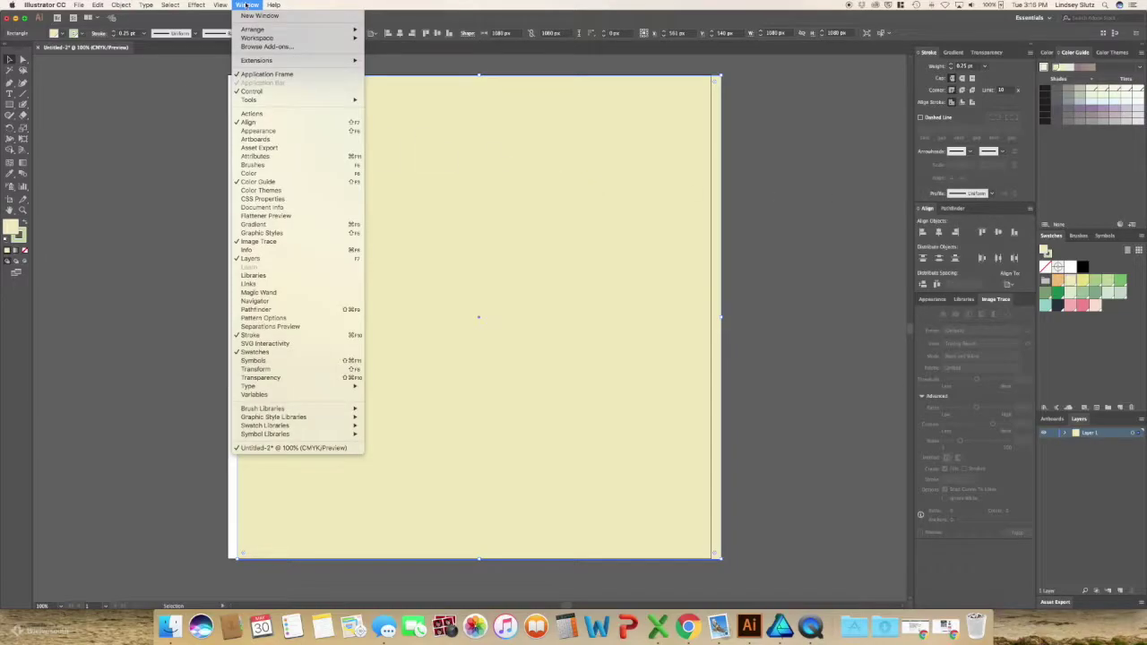
left_click(253, 123)
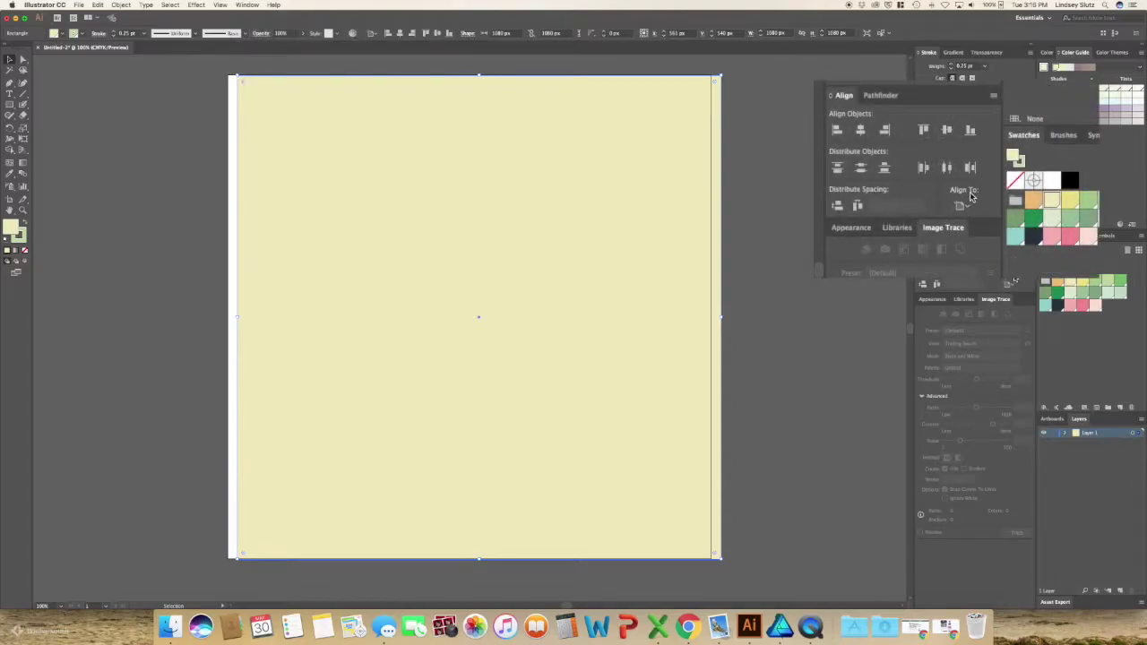
left_click(962, 205)
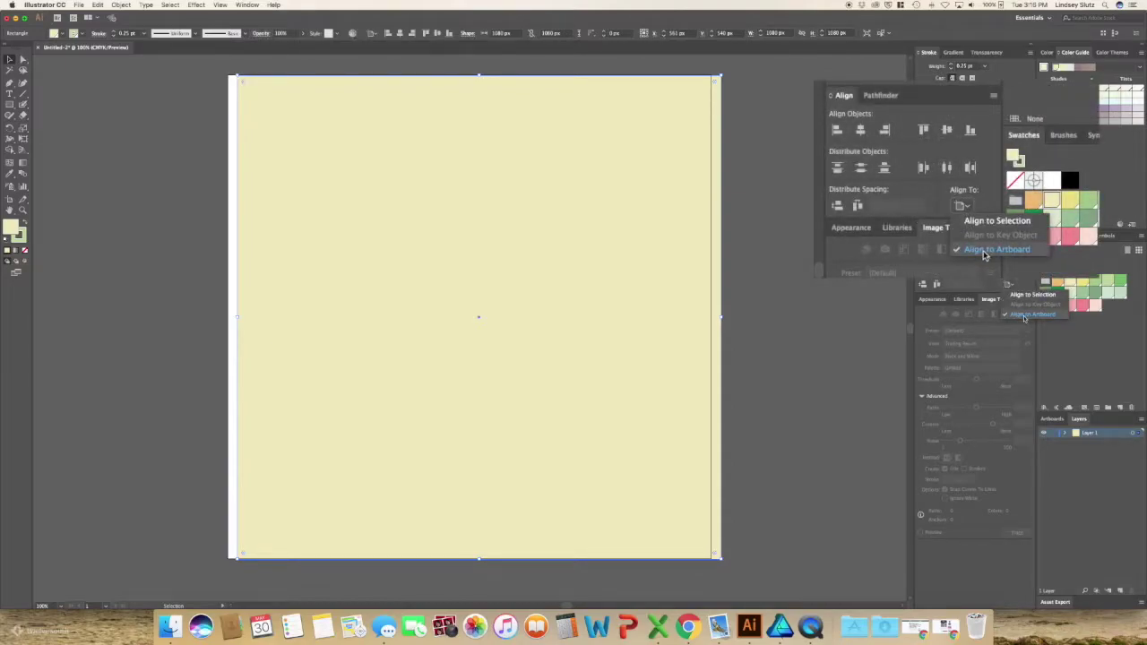
left_click(995, 218)
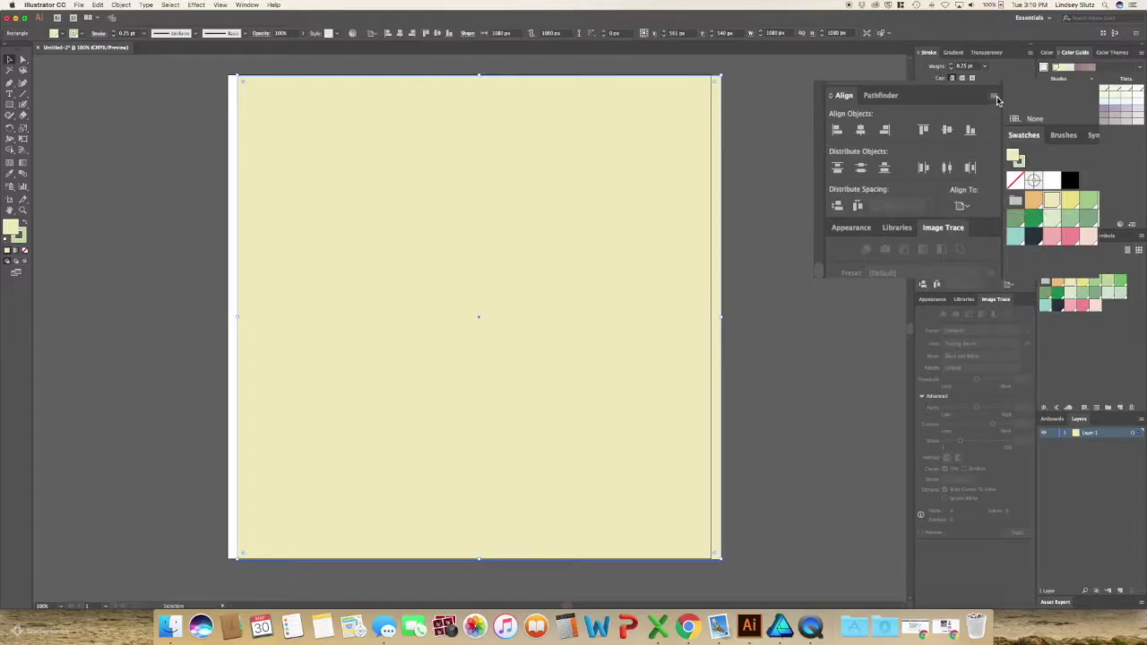
left_click(995, 96)
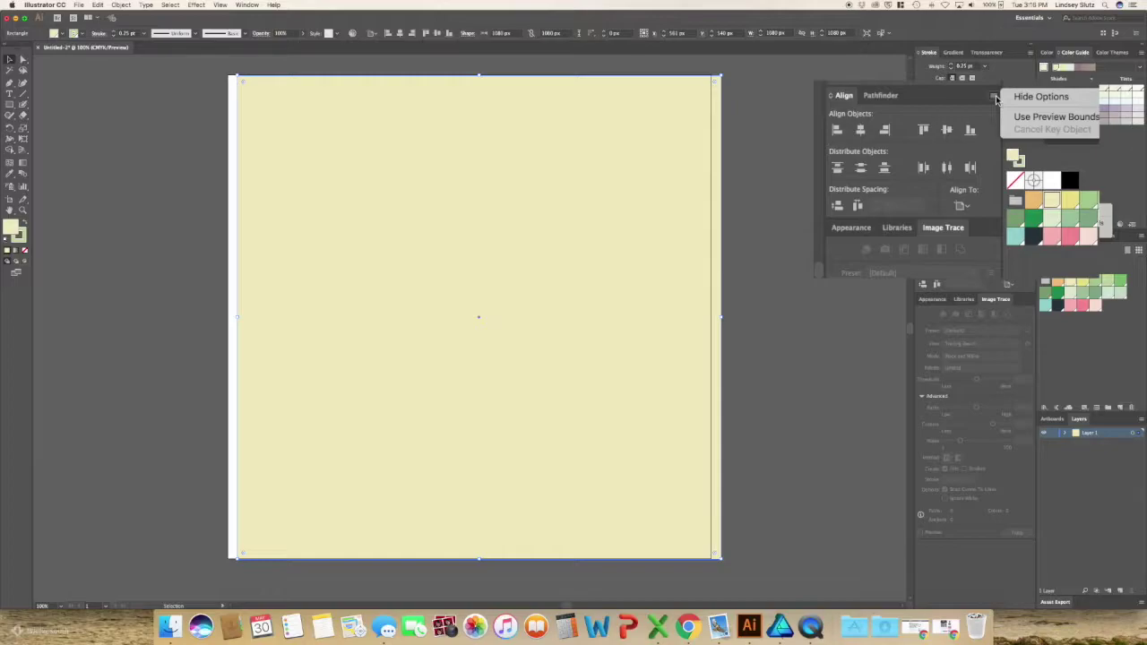
left_click(1035, 96)
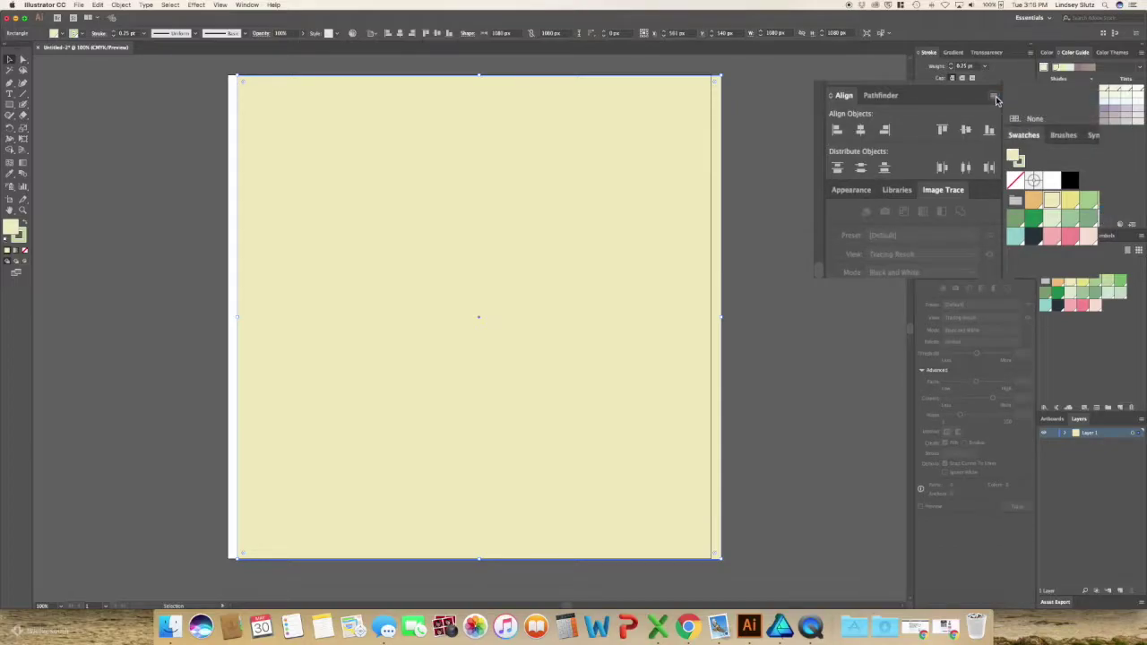
left_click(995, 96)
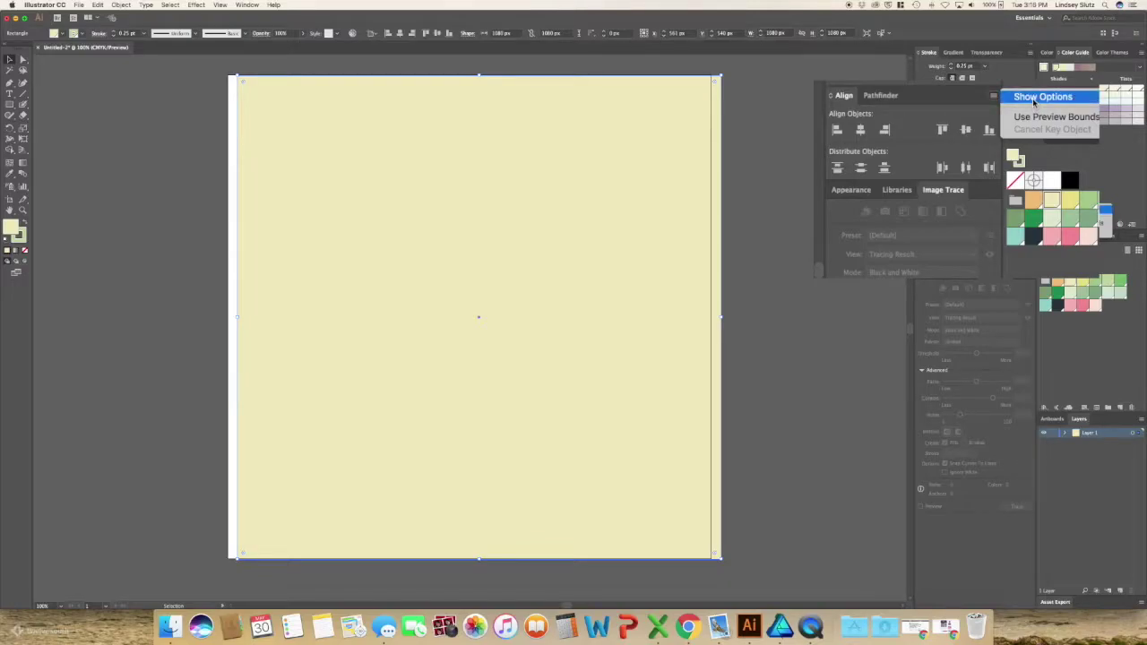
left_click(1030, 97)
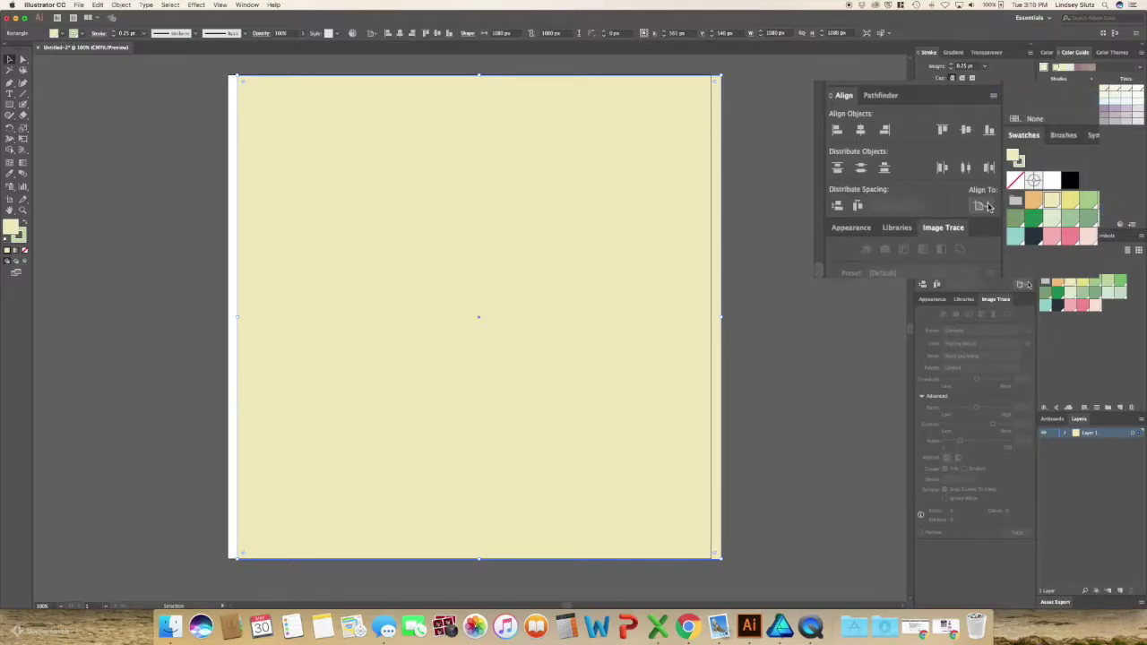
left_click(980, 206)
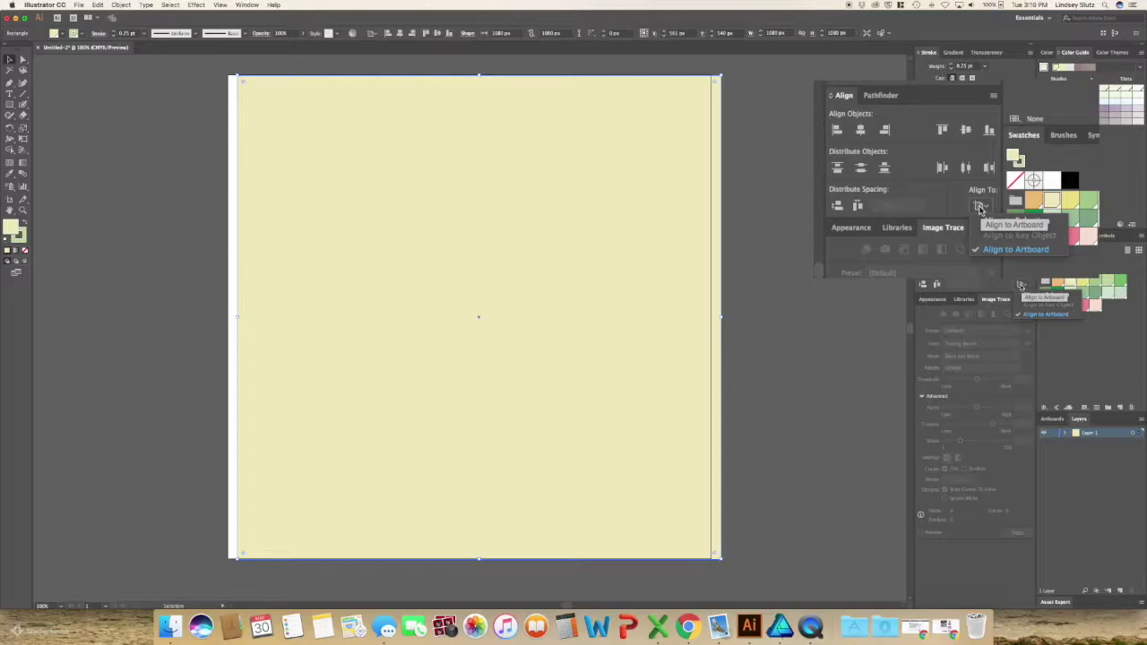
left_click(861, 131)
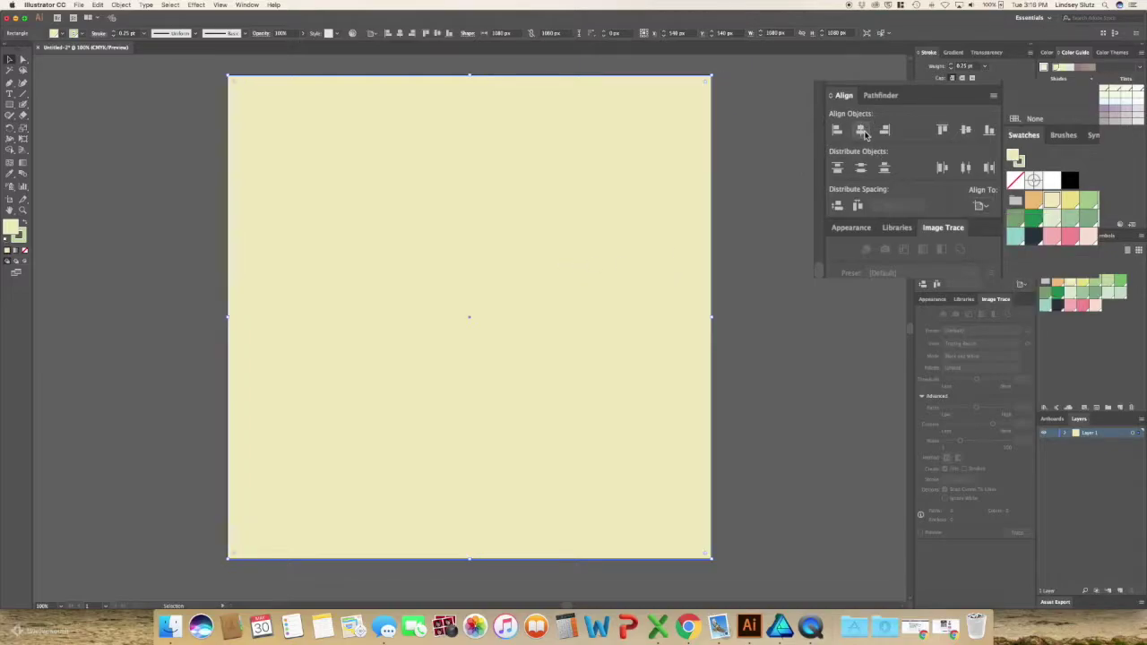
left_click_drag(844, 95, 932, 210)
Send the square to the back, behind the monster.
right_click(682, 246)
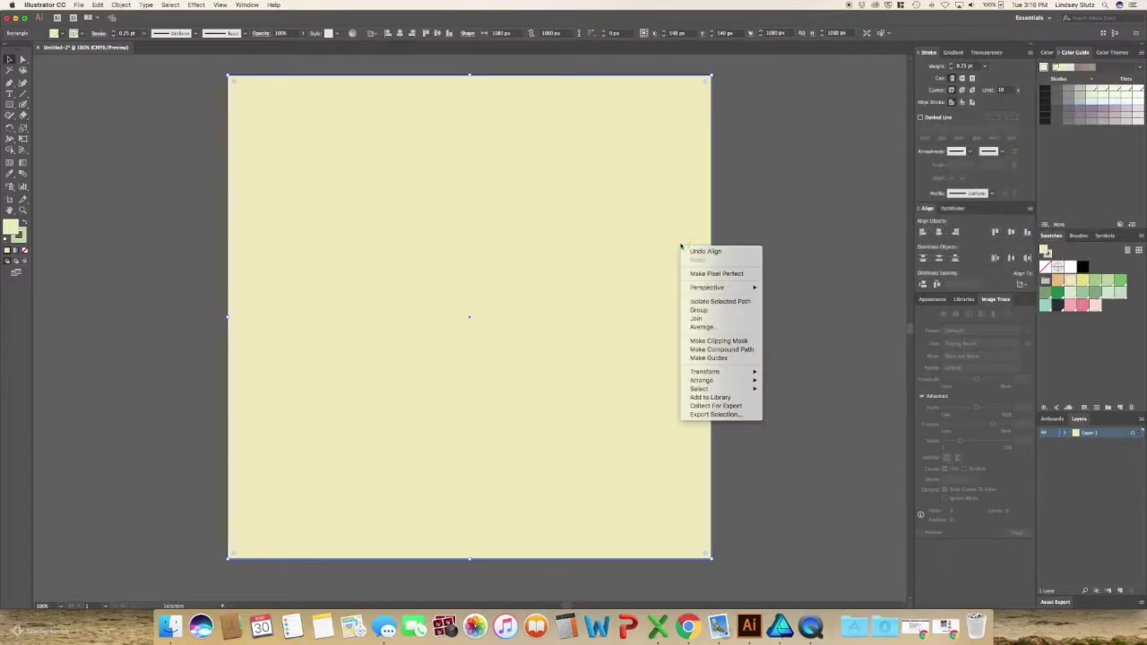
mouse_move(731, 372)
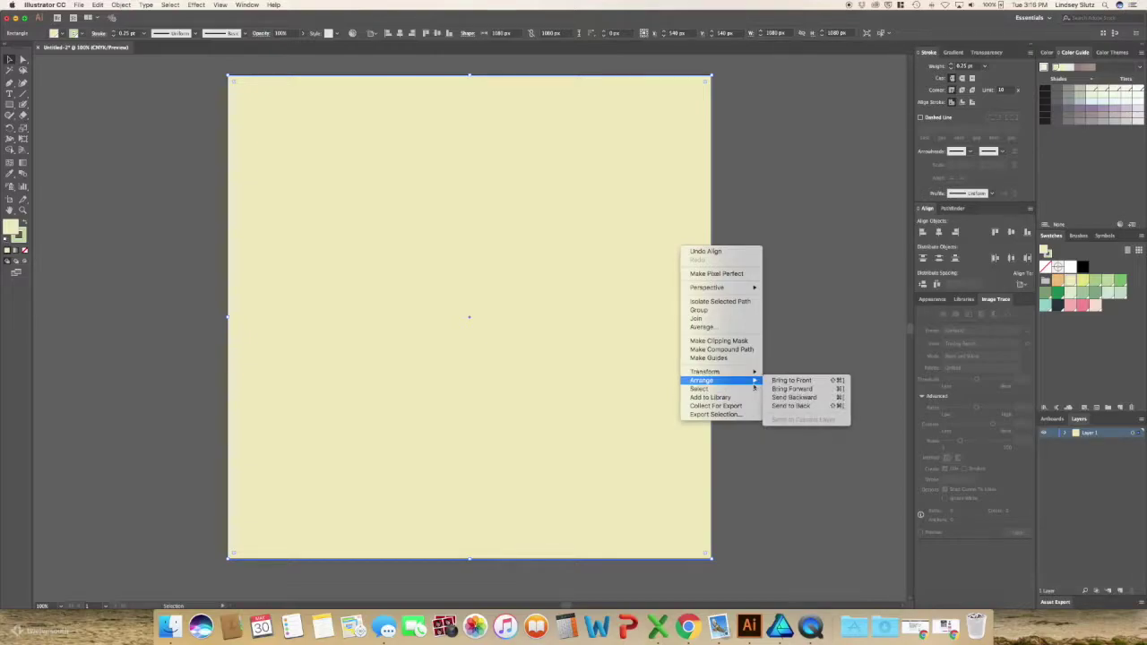
left_click(793, 405)
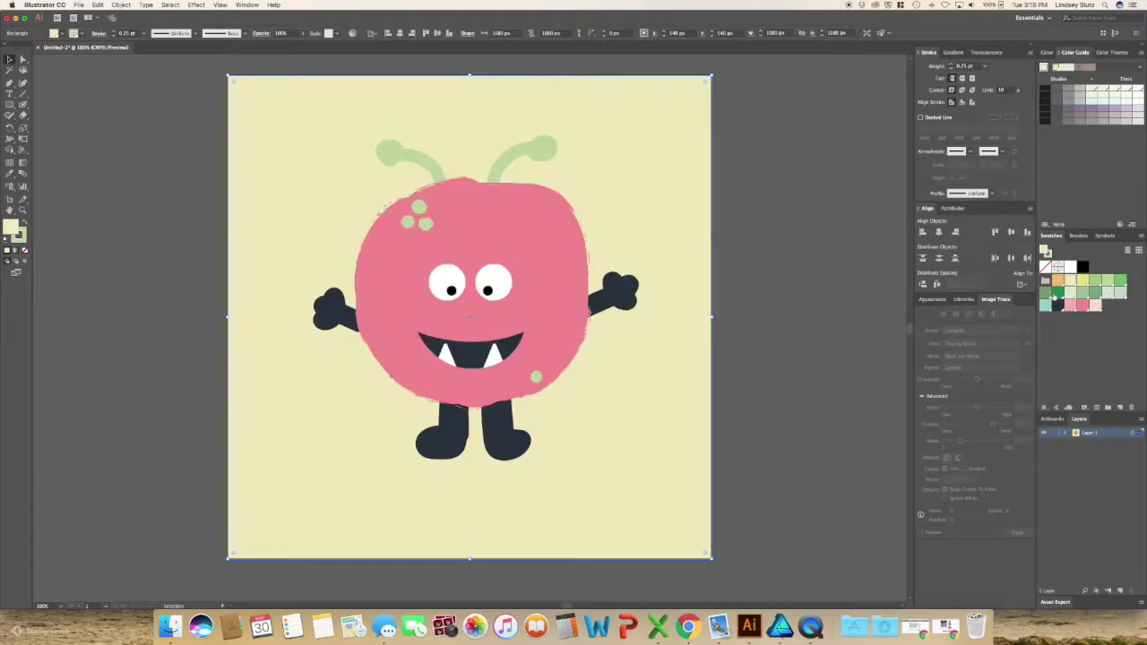
Try pink and green swatches, then settle on a pale peach background fill.
left_click(1070, 306)
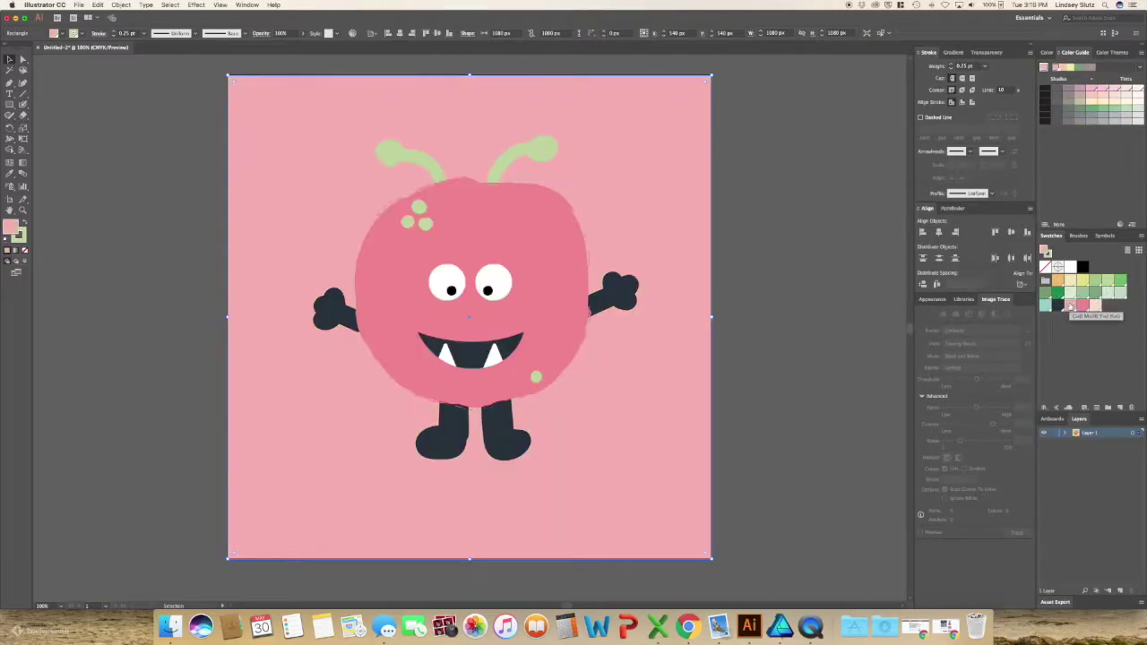
left_click(1095, 307)
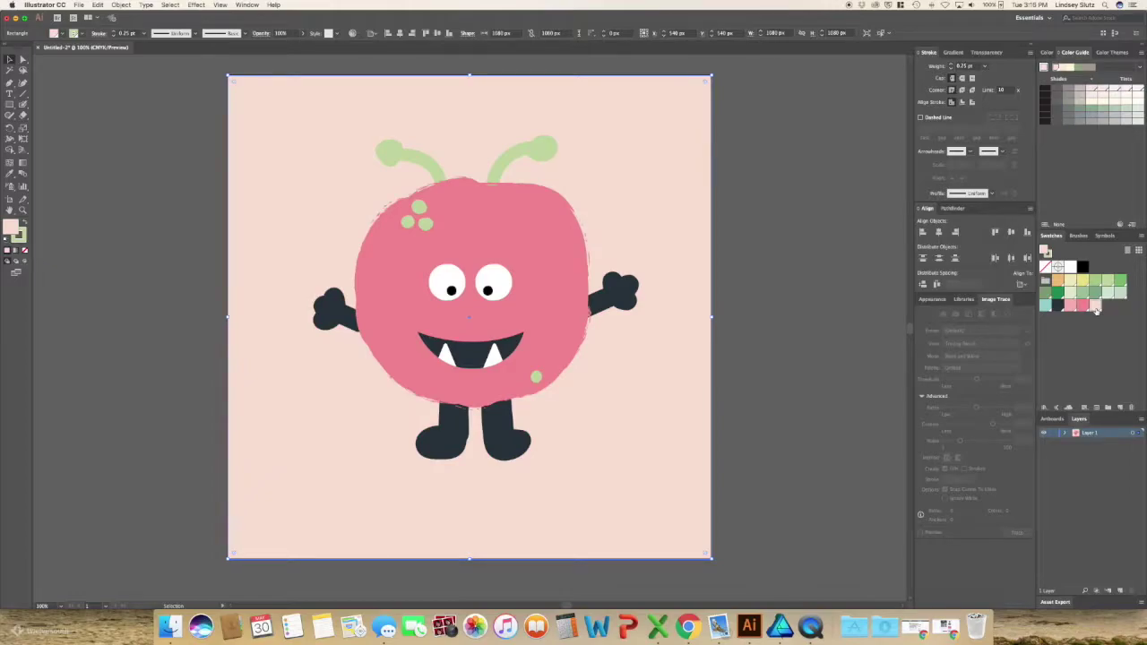
left_click(1101, 282)
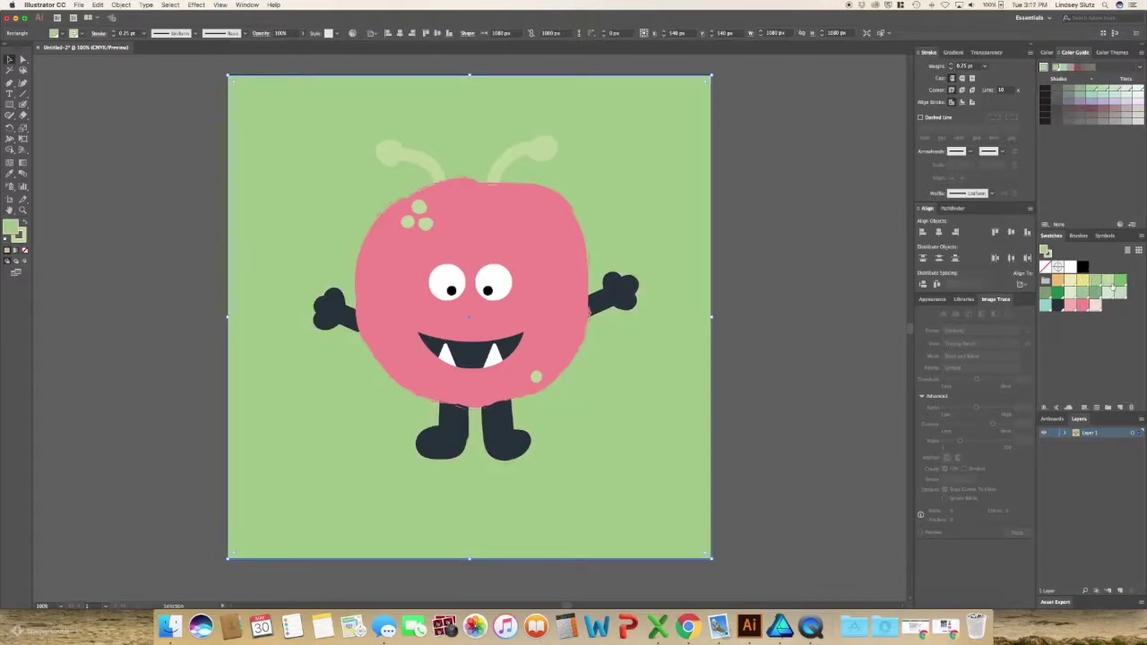
left_click(1122, 283)
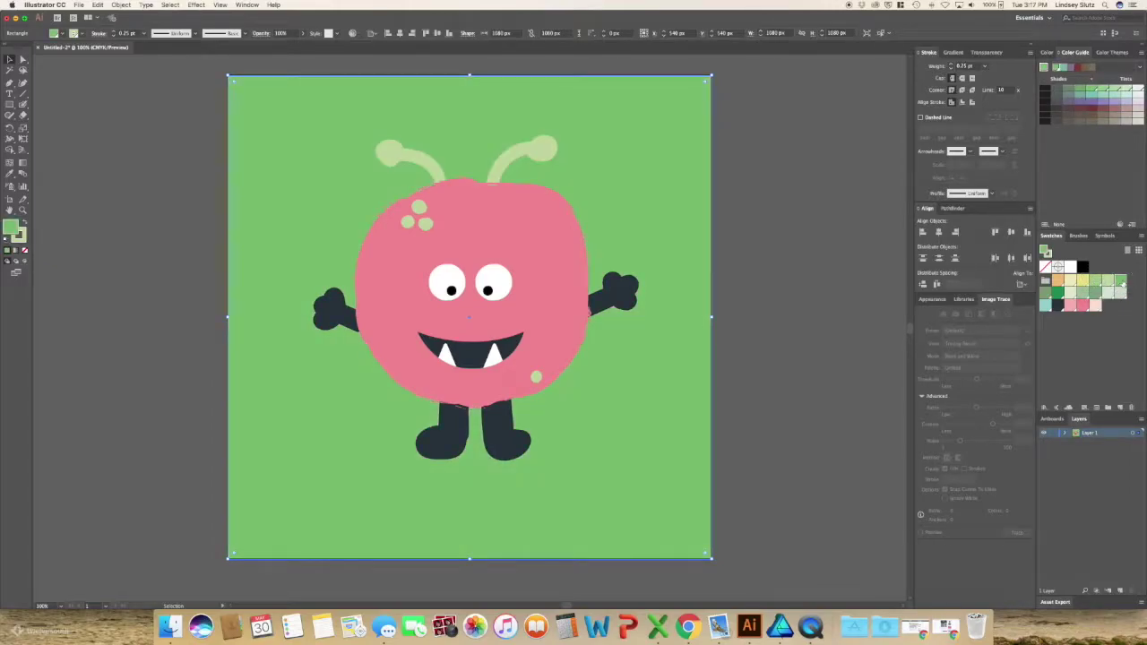
left_click(1095, 308)
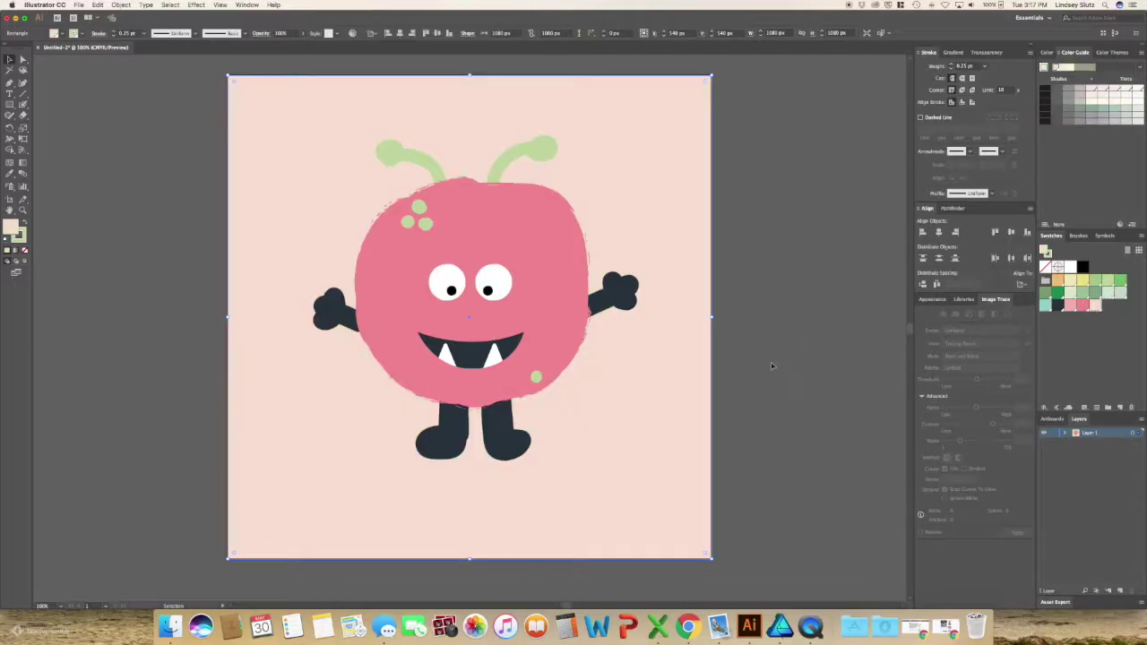
left_click_drag(784, 476, 336, 141)
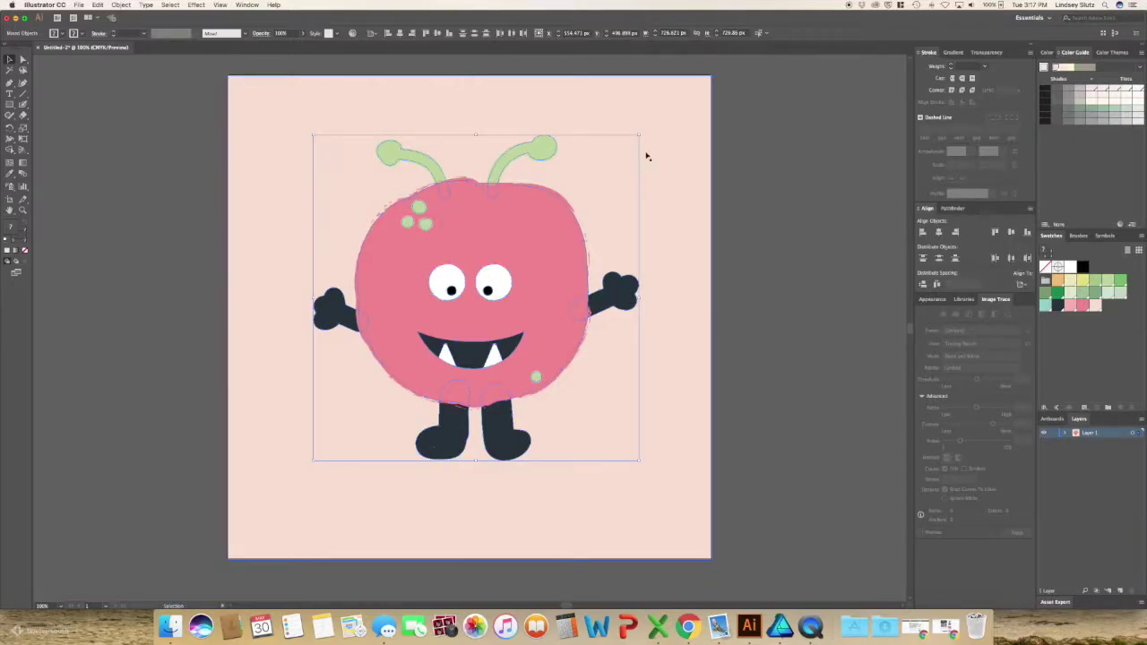
Group all the selected monster parts with Cmd+G.
key("super+g")
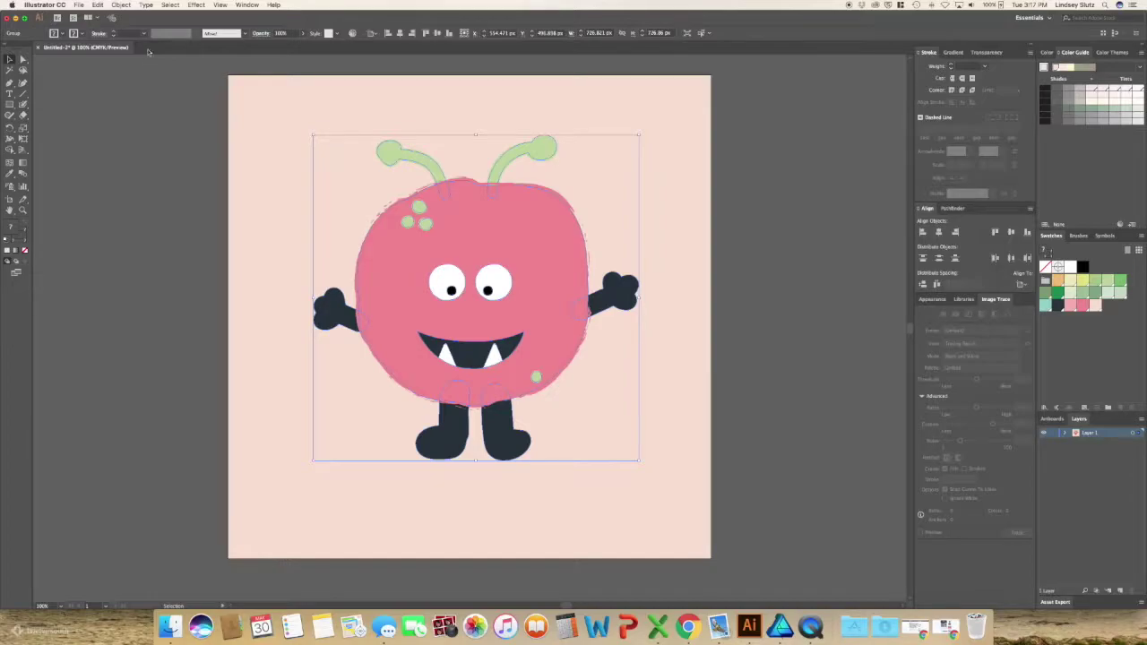
Apply Object > Expand Appearance to the monster group.
left_click(121, 4)
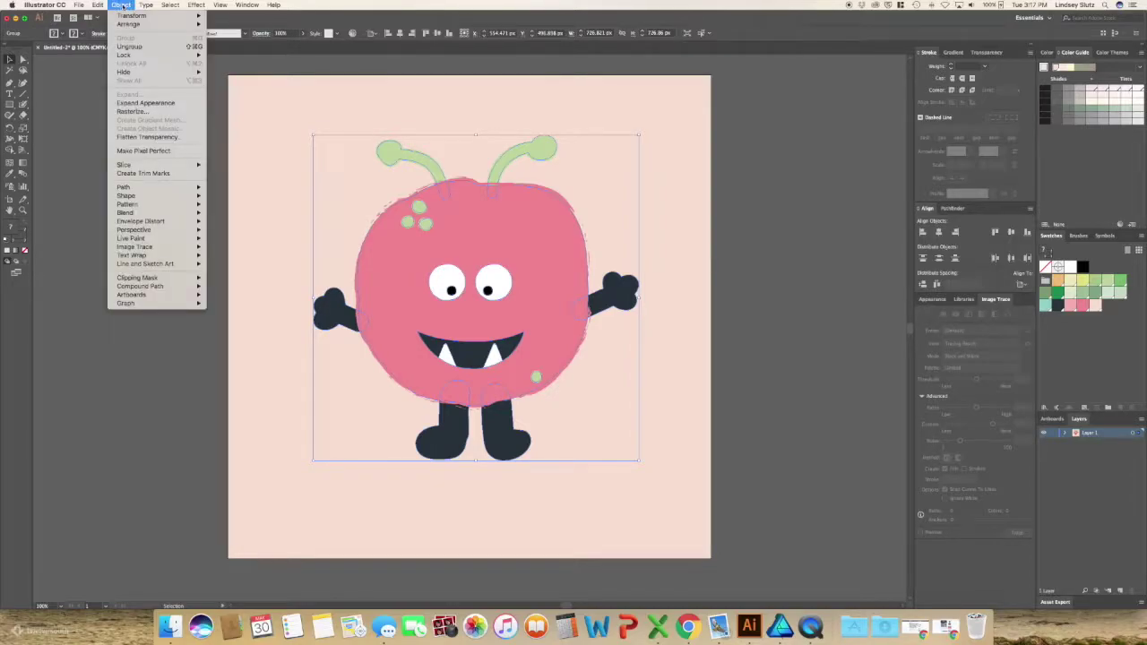
left_click(162, 109)
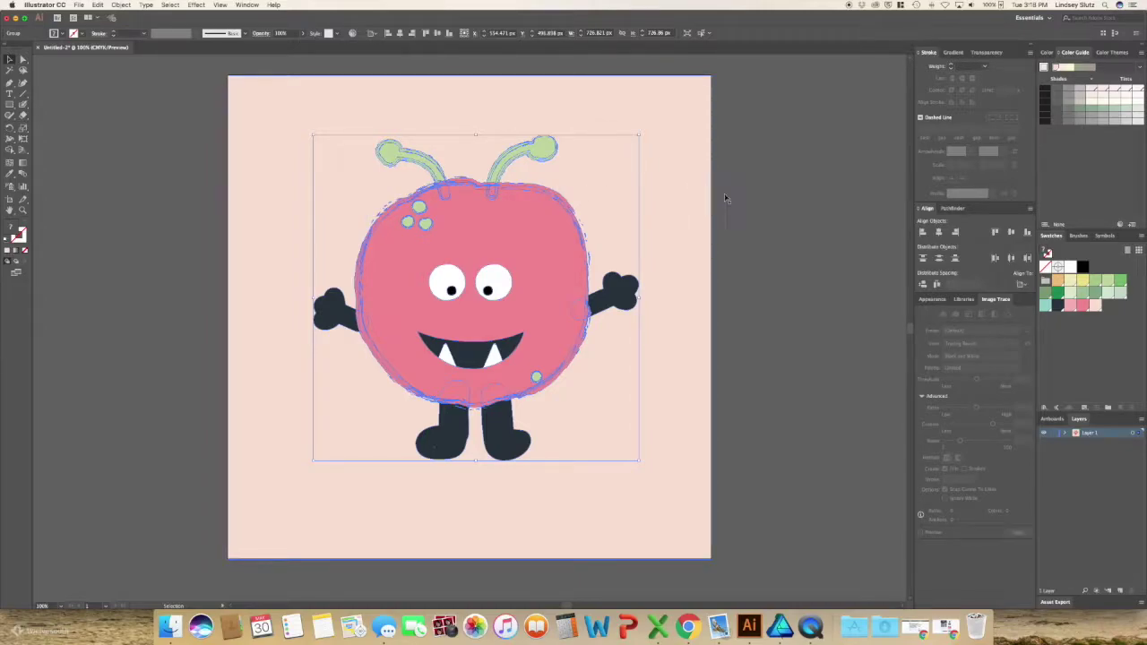
Centre the monster horizontally and vertically on the artboard and enlarge it proportionally.
left_click(940, 232)
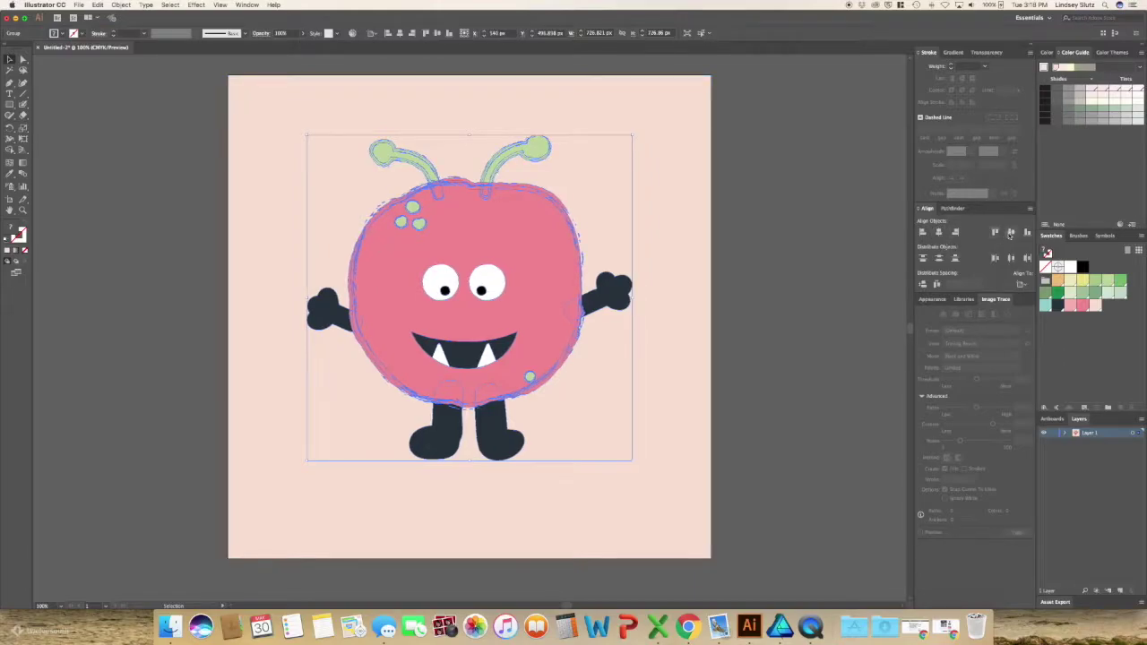
left_click(1011, 232)
left_click_drag(632, 155, 661, 135)
left_click(795, 211)
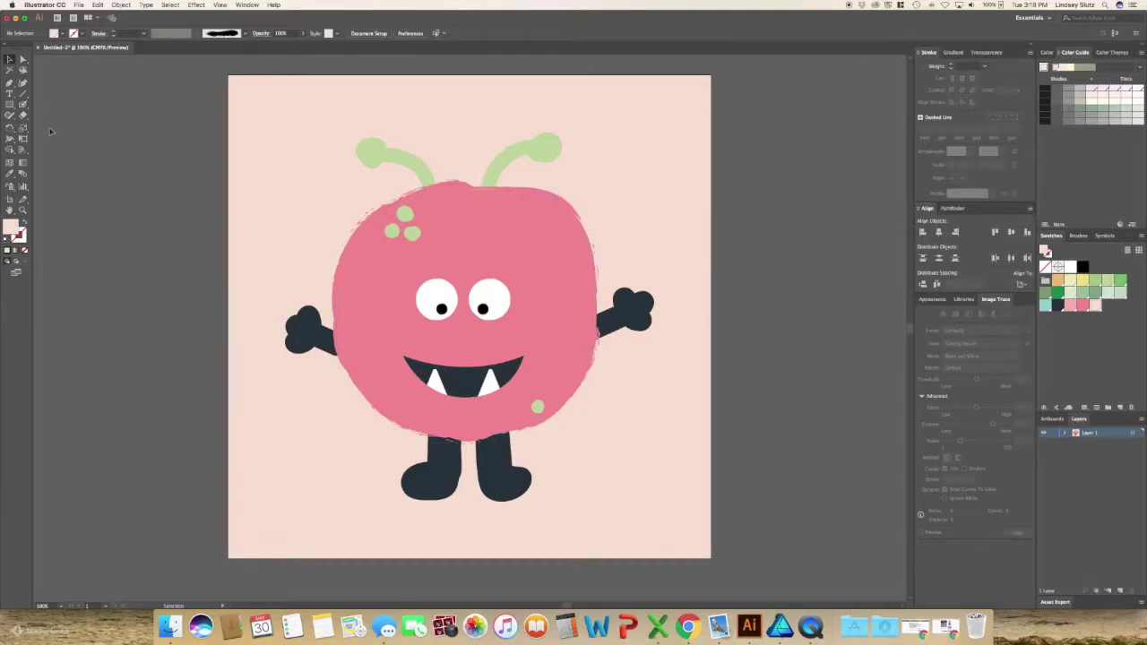
left_click(22, 94)
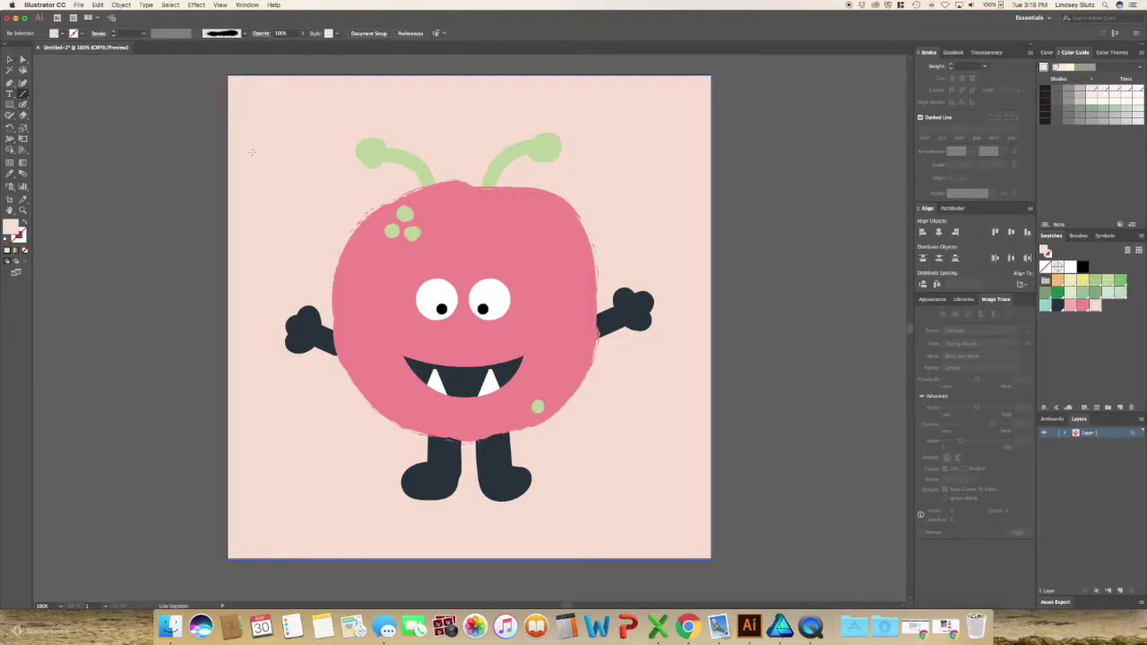
left_click_drag(215, 183, 495, 63)
left_click(1078, 235)
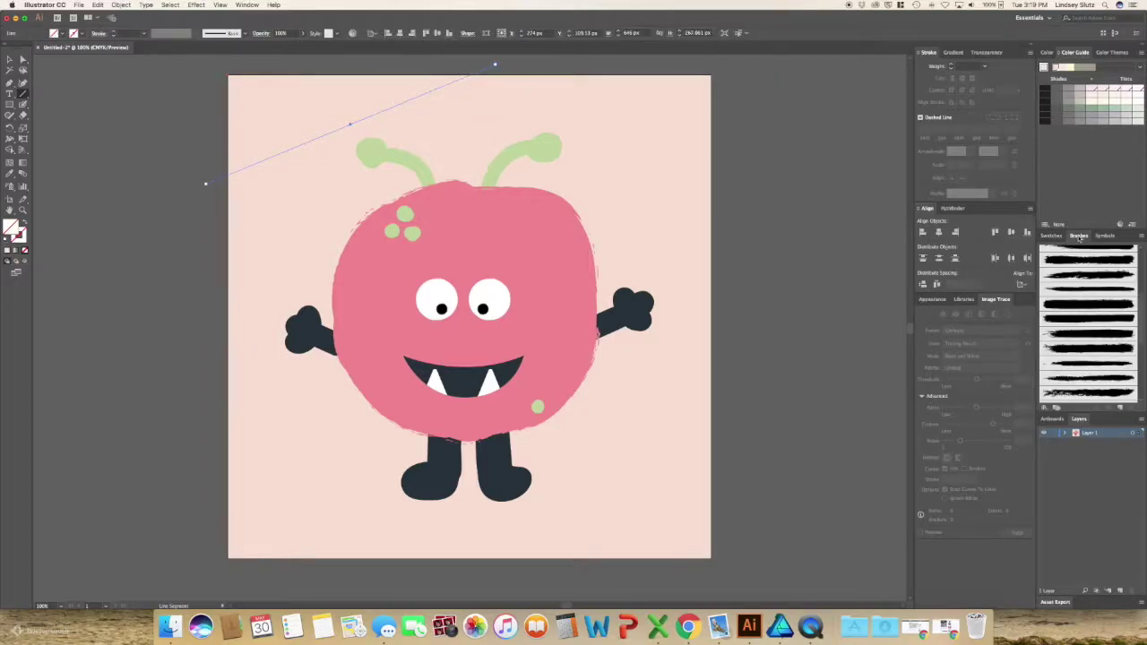
left_click(1090, 394)
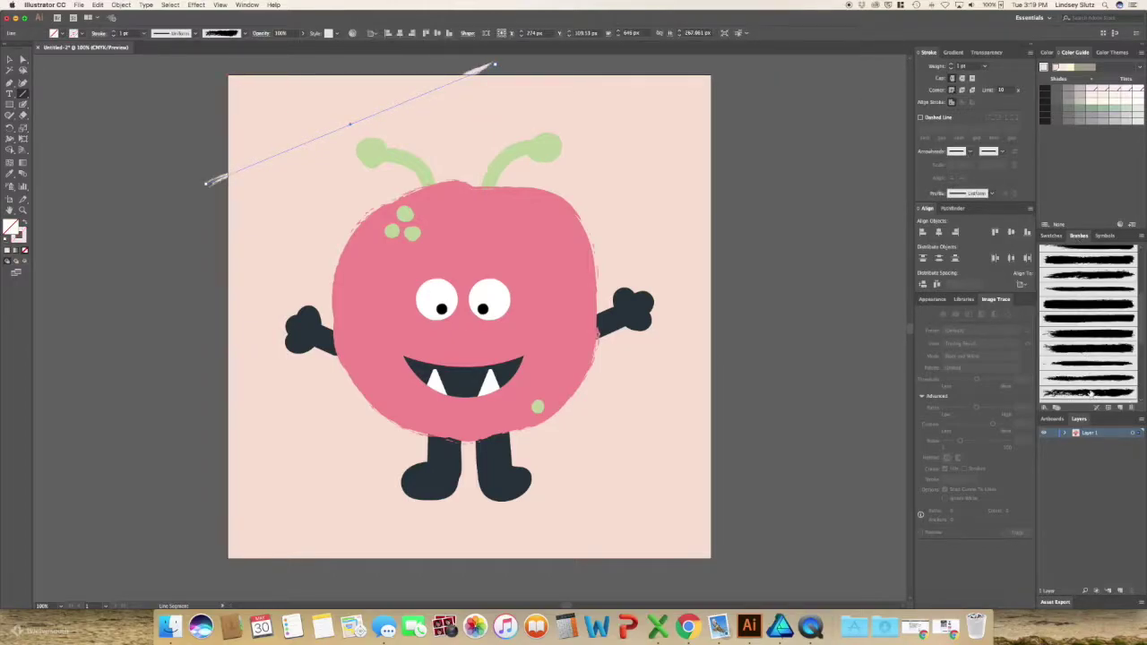
scroll(1078, 367, "down", 5)
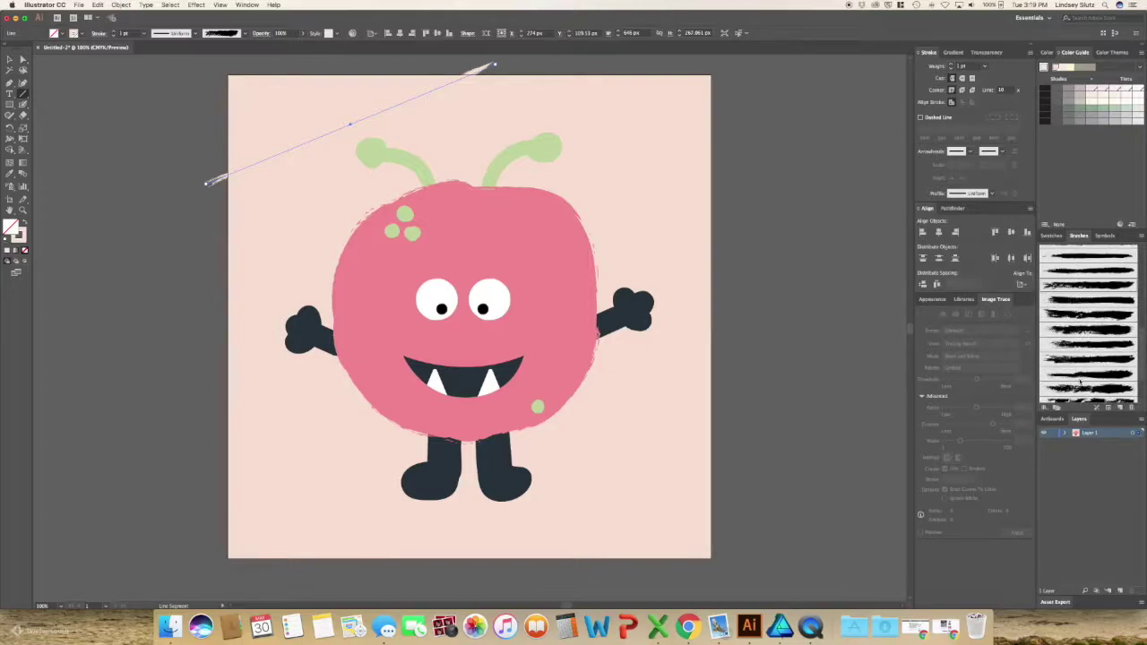
left_click(1081, 375)
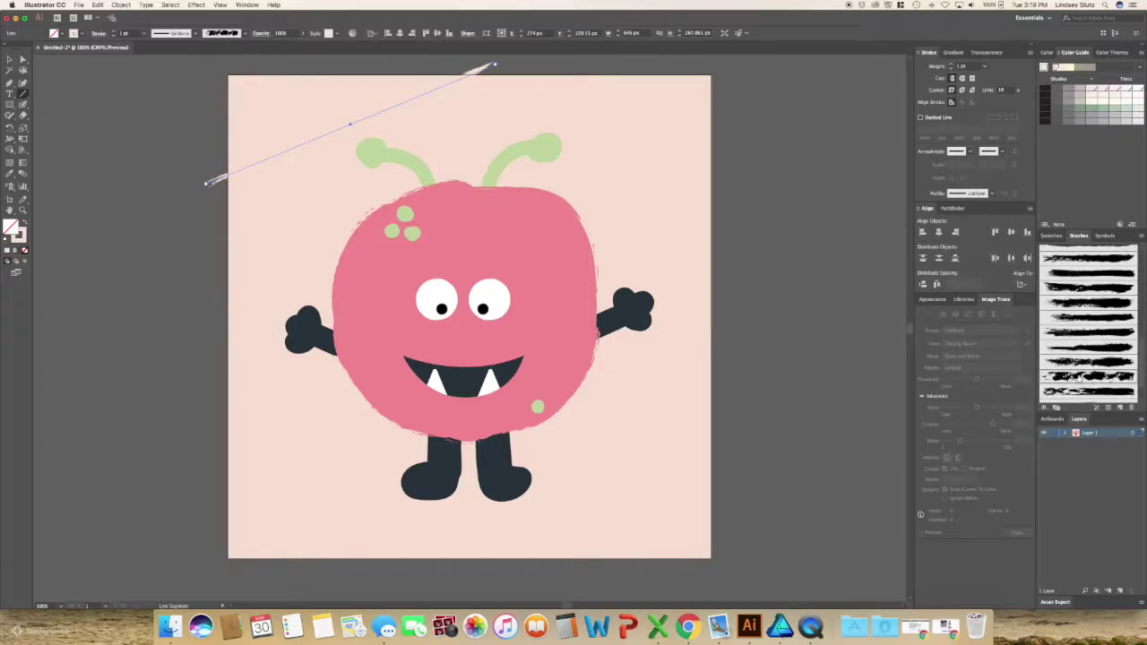
left_click(1055, 238)
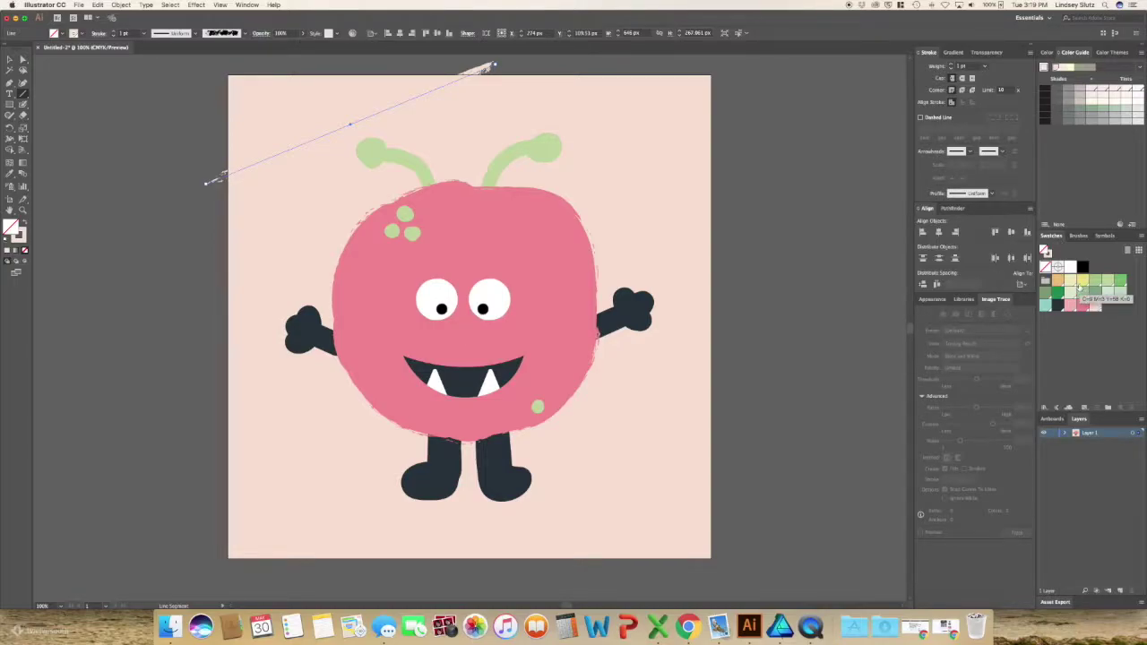
left_click(1074, 283)
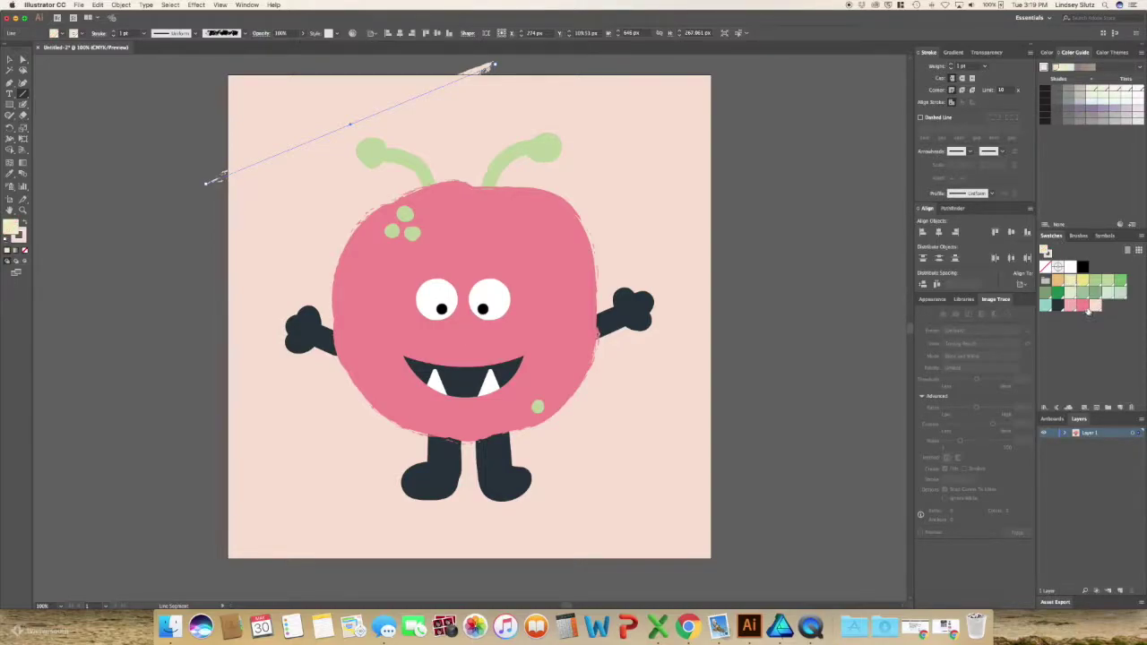
left_click(1085, 306)
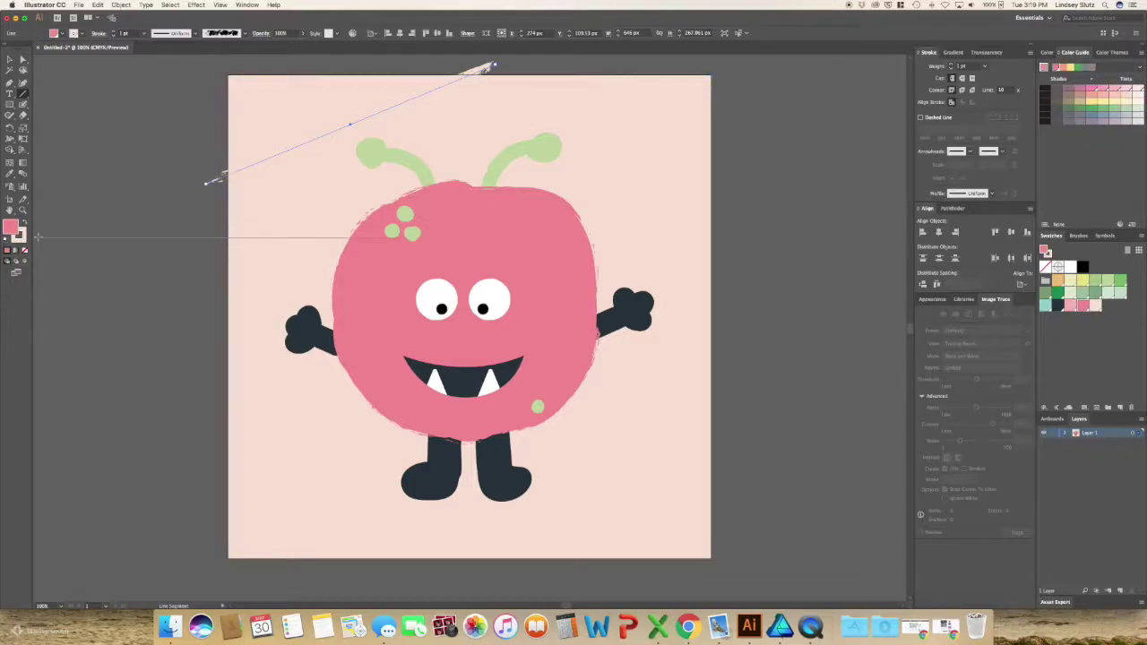
left_click(26, 224)
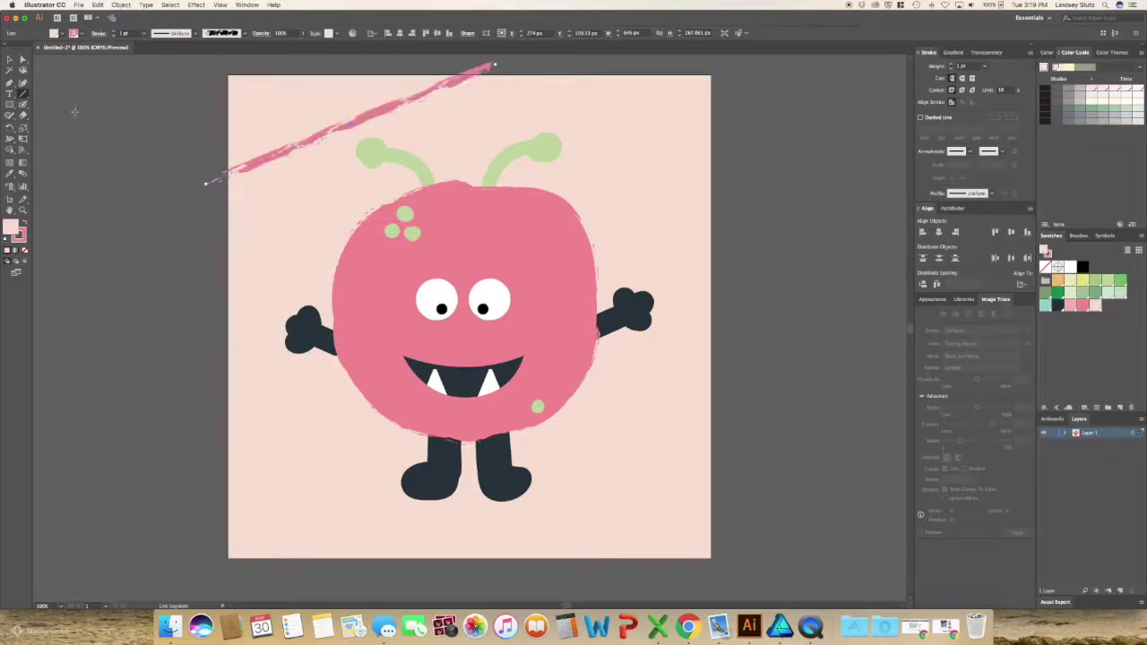
left_click(10, 60)
left_click(183, 225)
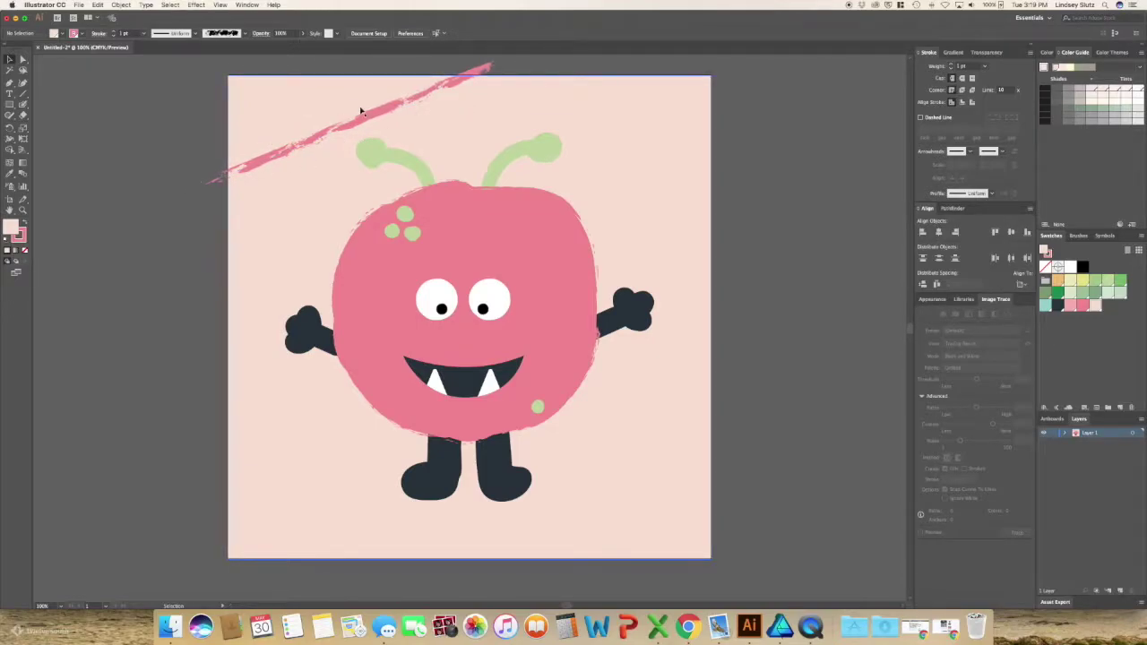
left_click(388, 108)
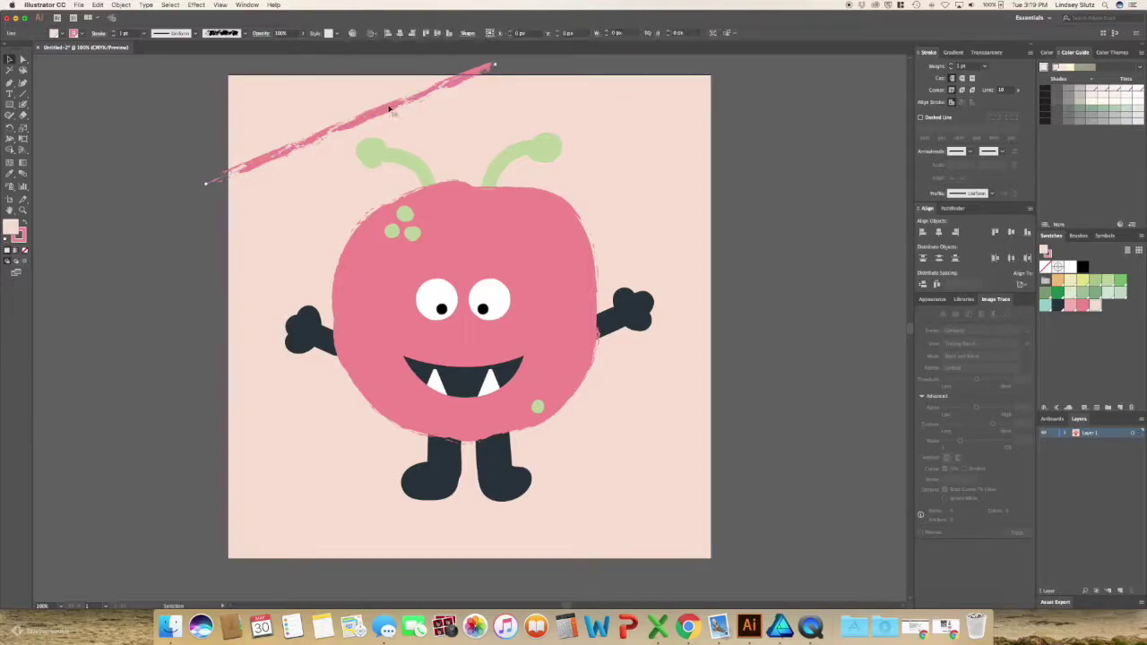
left_click(303, 34)
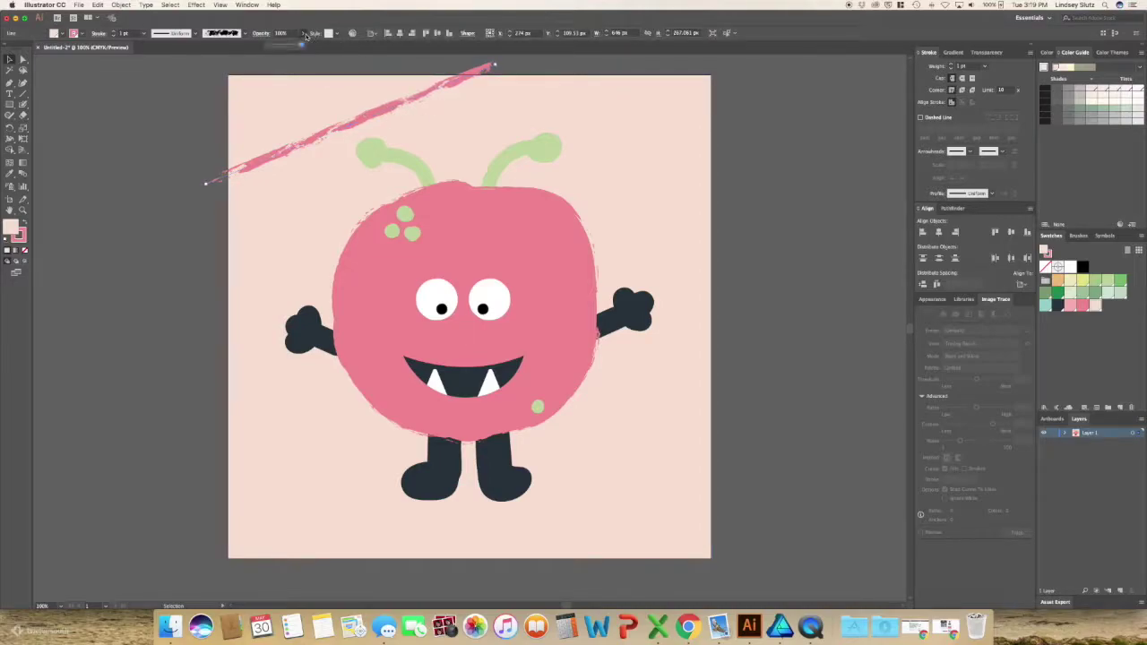
left_click_drag(305, 43, 280, 49)
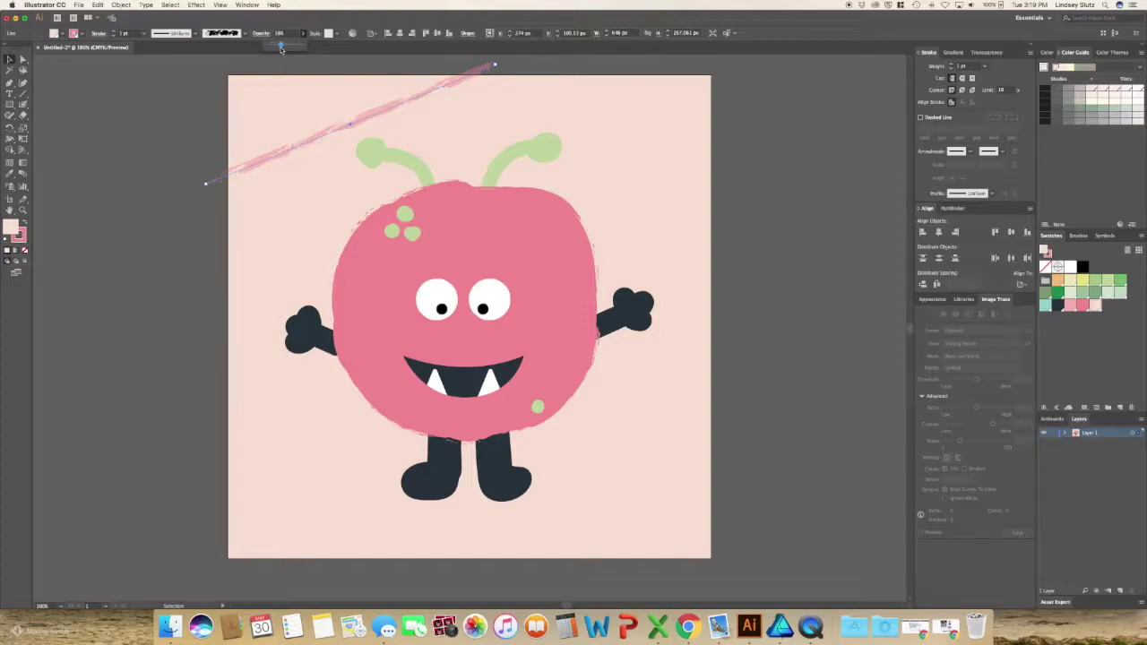
left_click(208, 83)
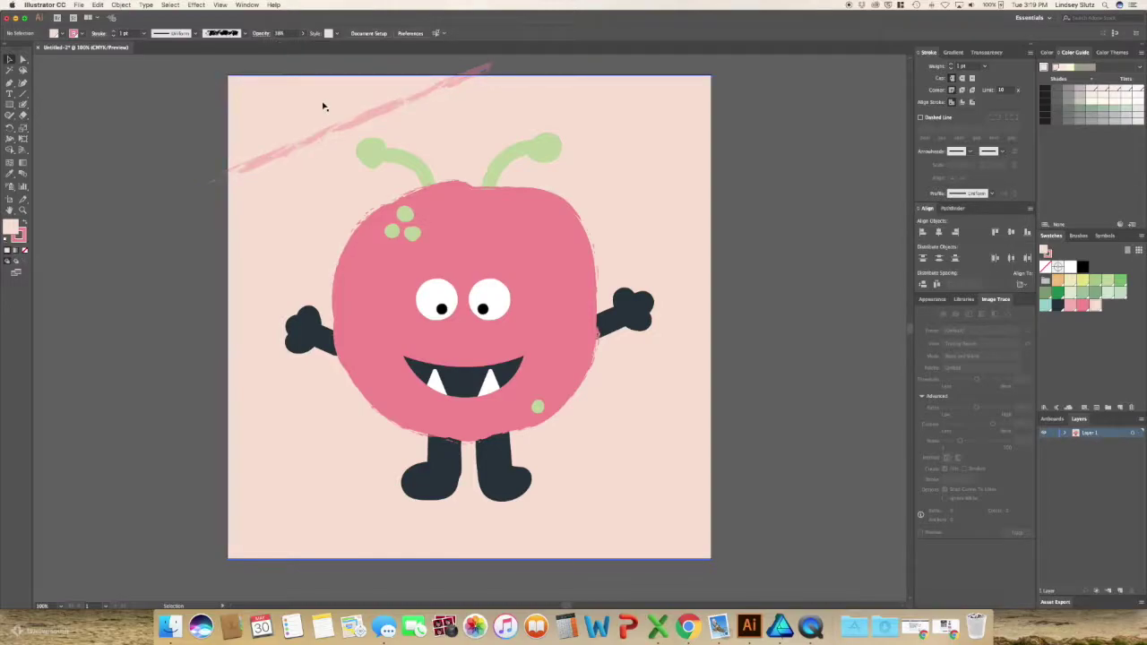
left_click(349, 127)
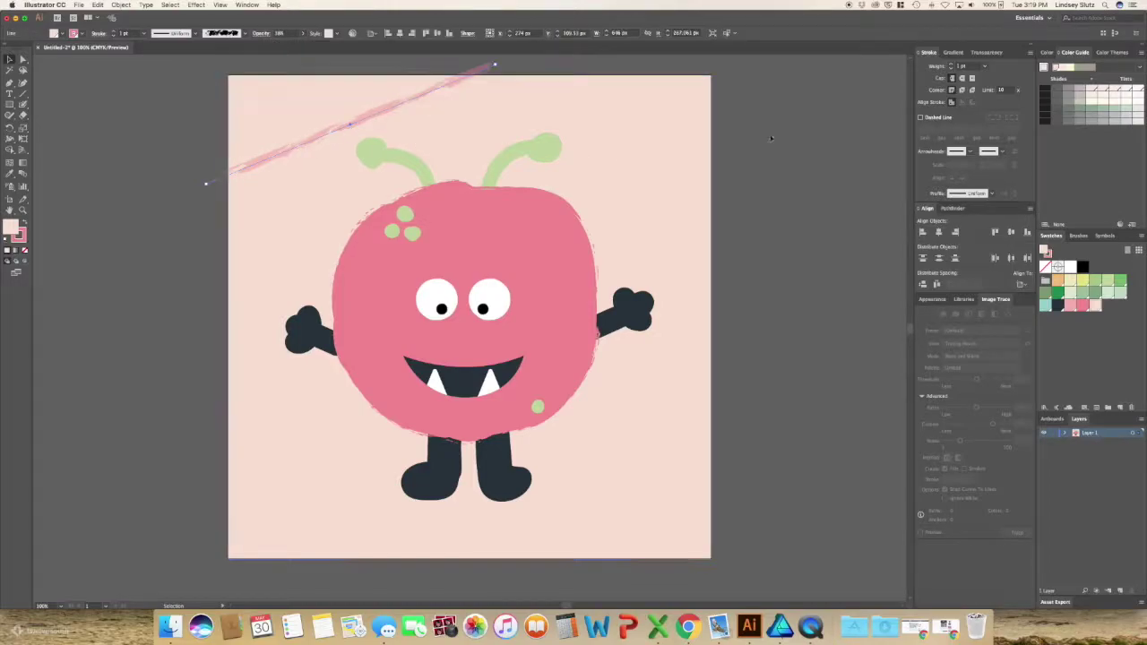
left_click(953, 64)
left_click(953, 64)
left_click(953, 65)
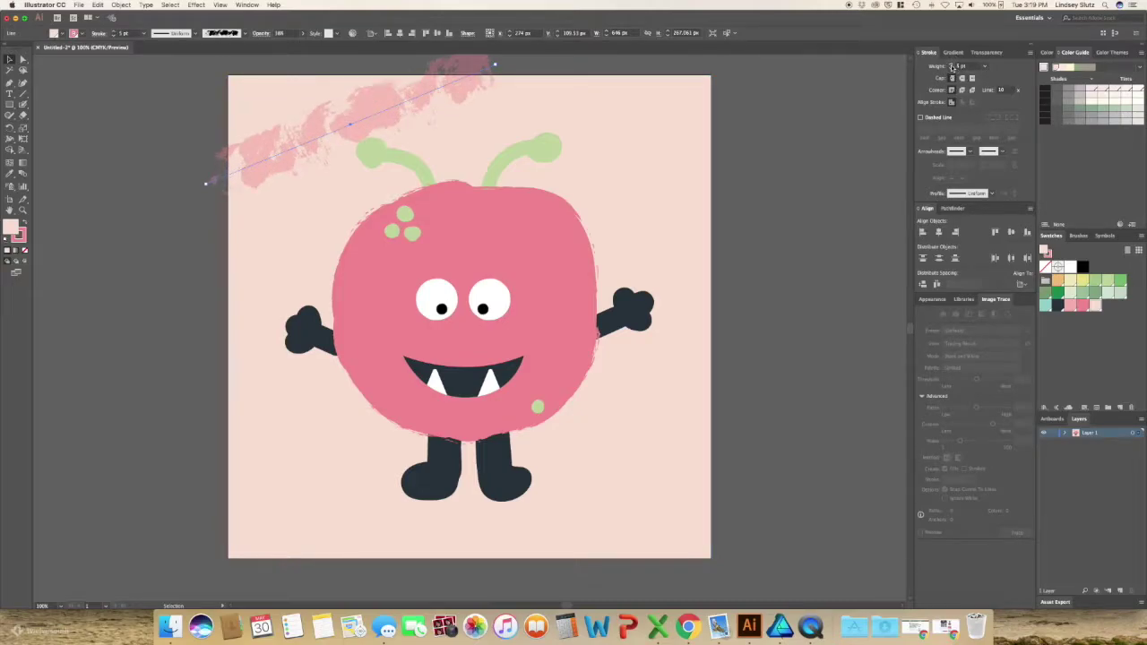
left_click(952, 64)
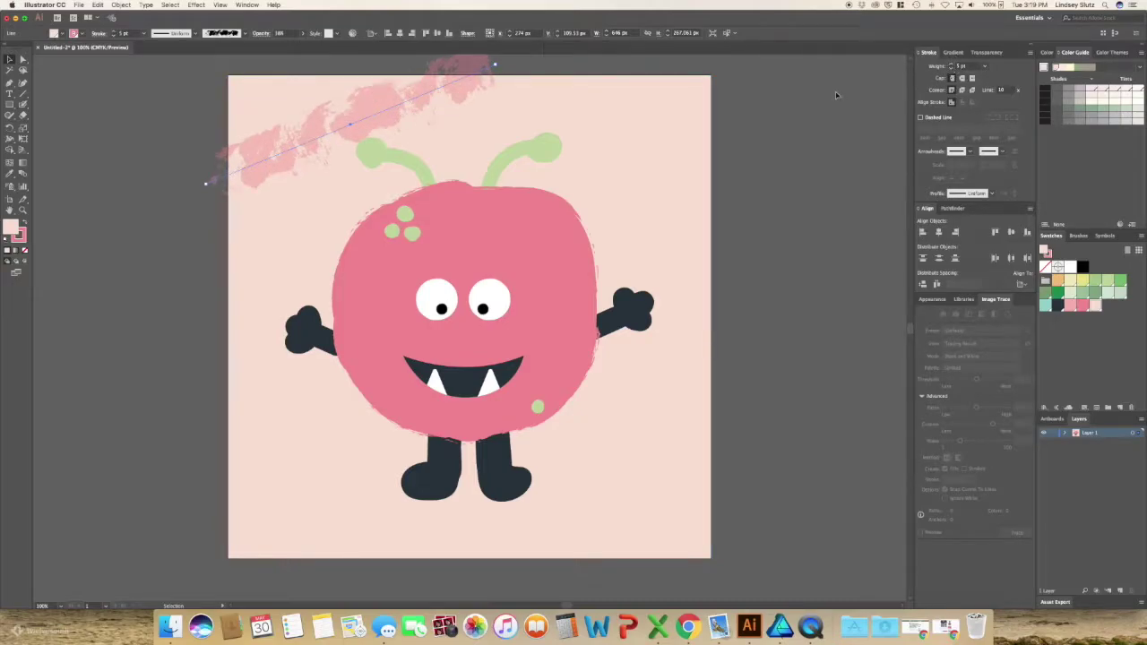
left_click(197, 199)
left_click(286, 147)
key("Delete")
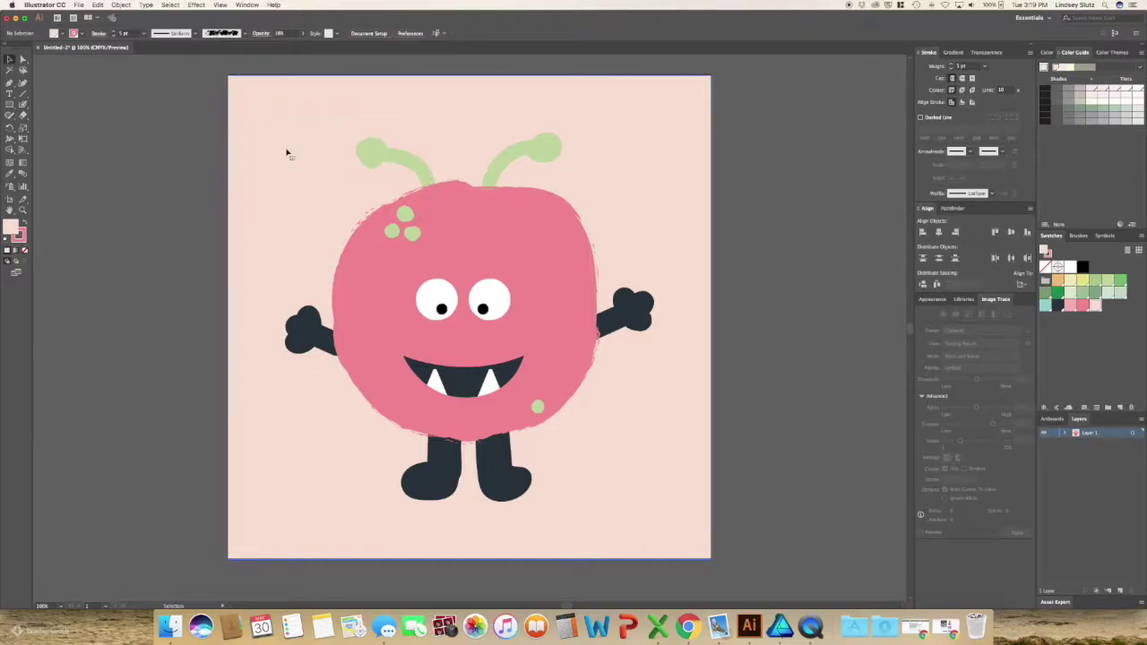
Paint a curved pink Blob Brush stroke at the top-left and give it a textured brush.
left_click(23, 104)
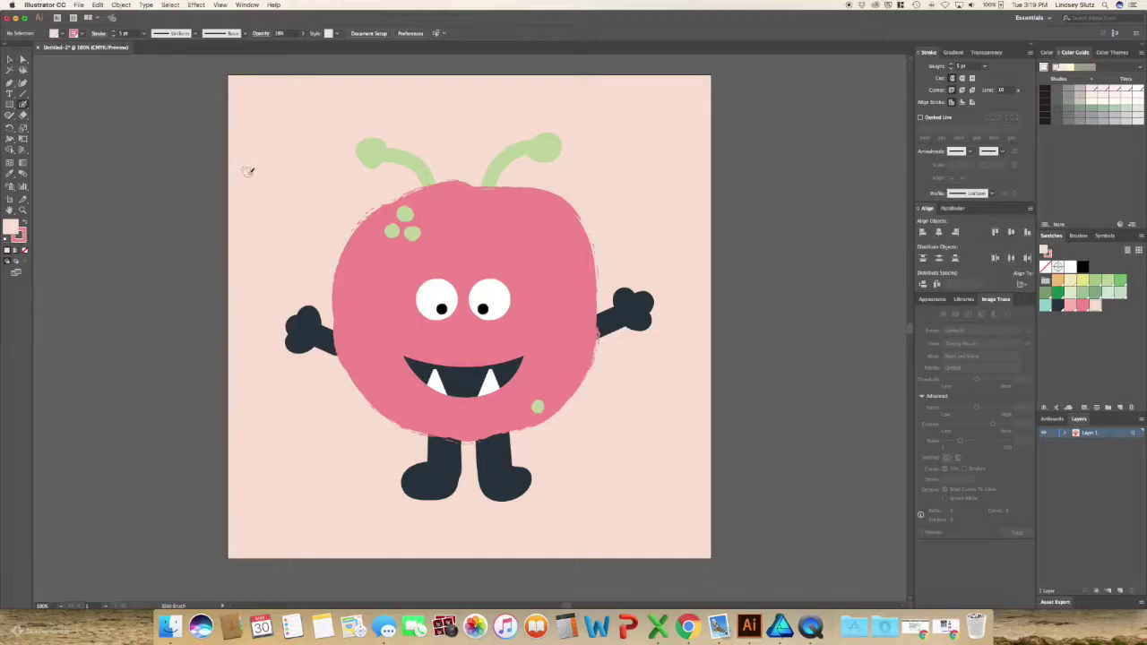
mouse_move(257, 199)
left_mouse_down()
mouse_move(262, 141)
mouse_move(350, 118)
left_mouse_up()
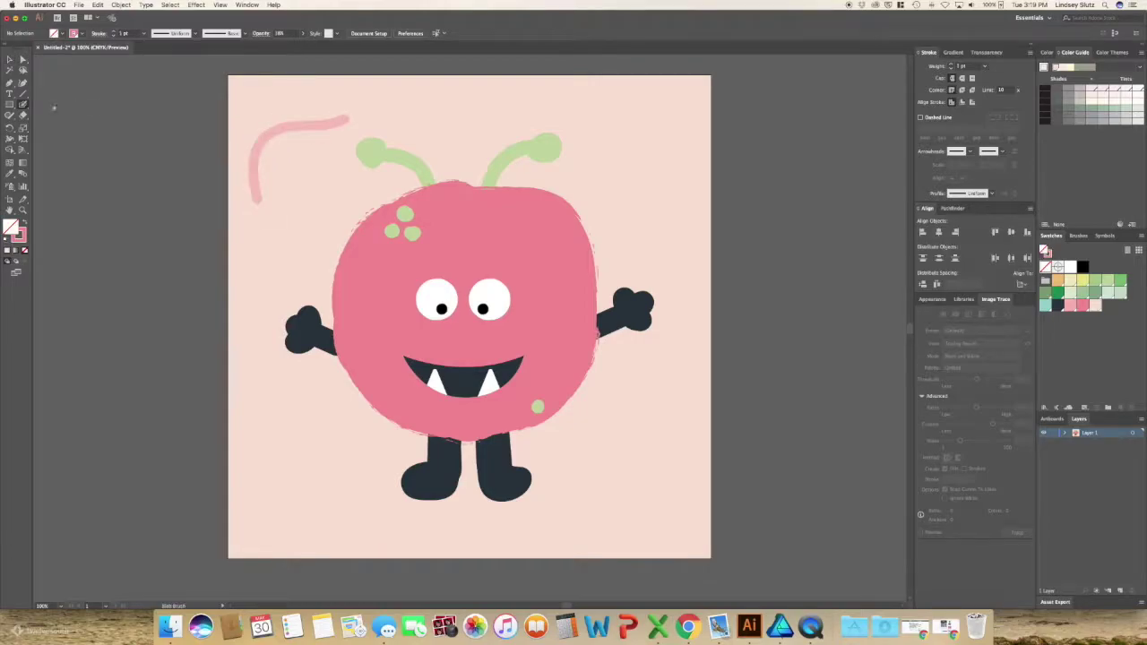
left_click(9, 59)
left_click(325, 126)
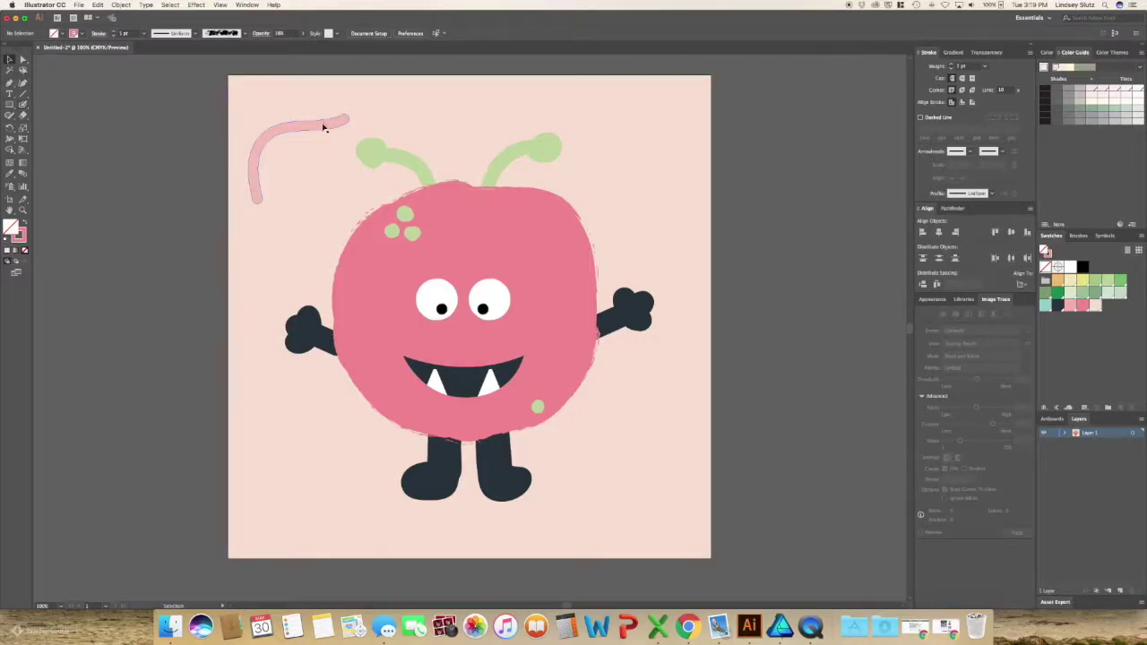
left_click(325, 126)
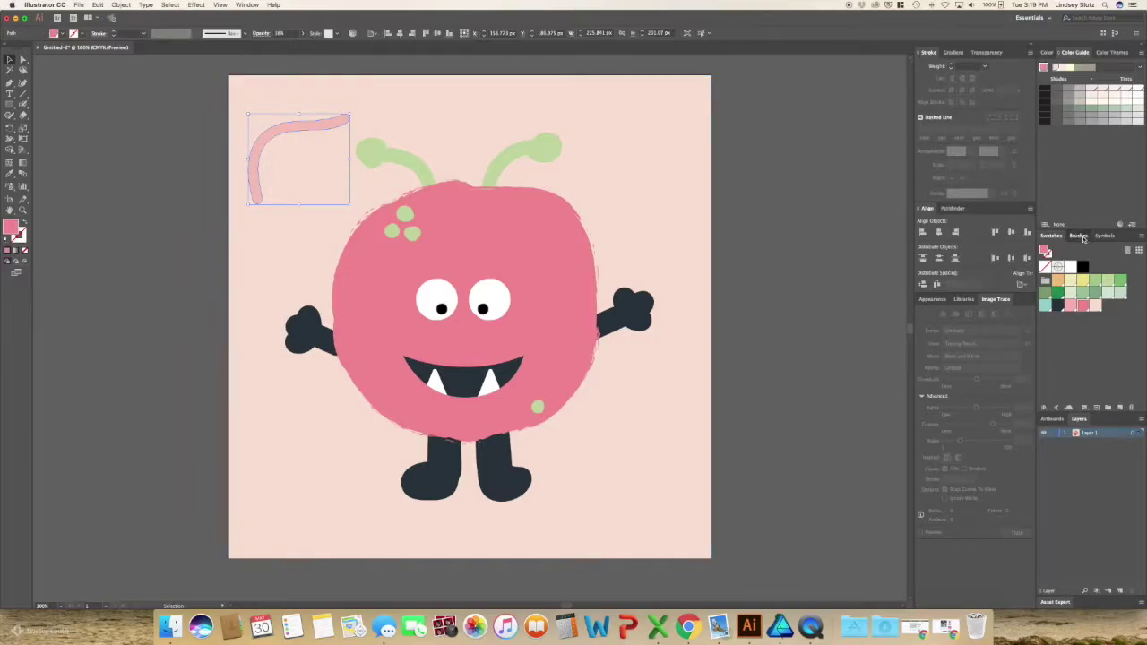
left_click(1080, 237)
left_click(1088, 378)
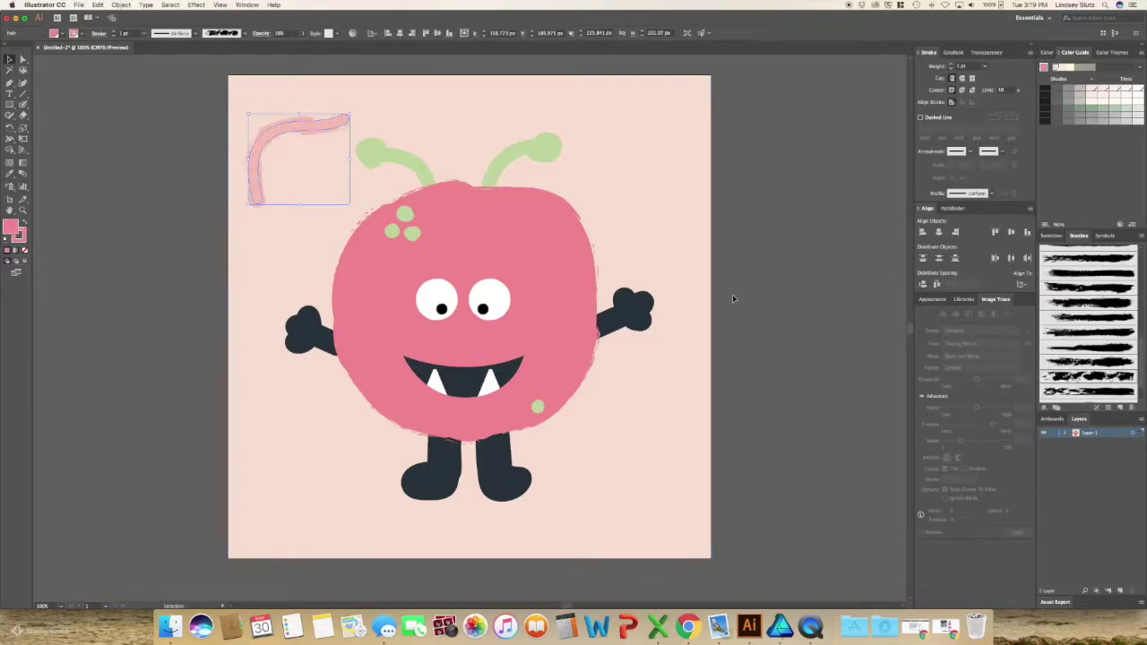
left_click(760, 225)
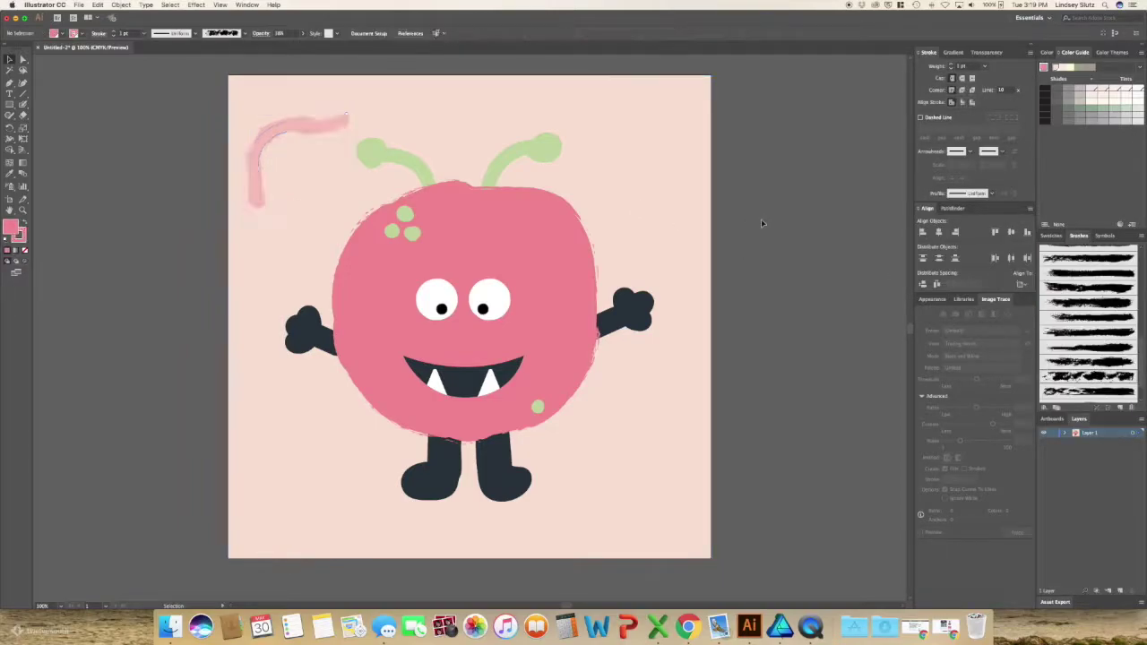
left_click(338, 126)
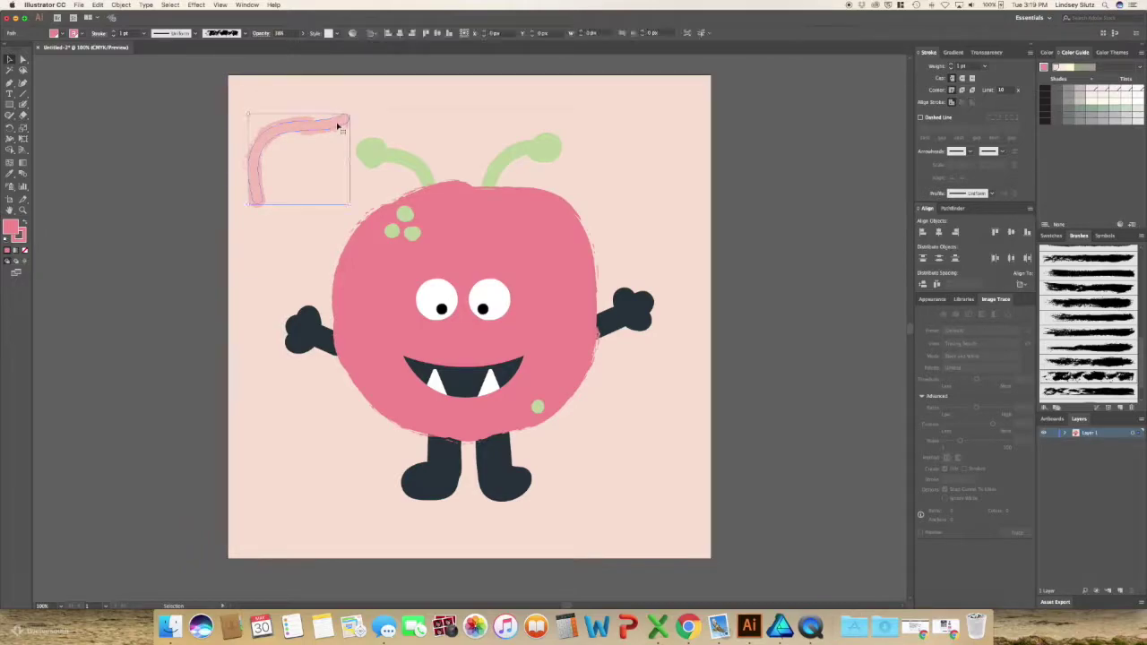
Paint pink dashes and a looping squiggle across the top of the artboard.
left_click(22, 104)
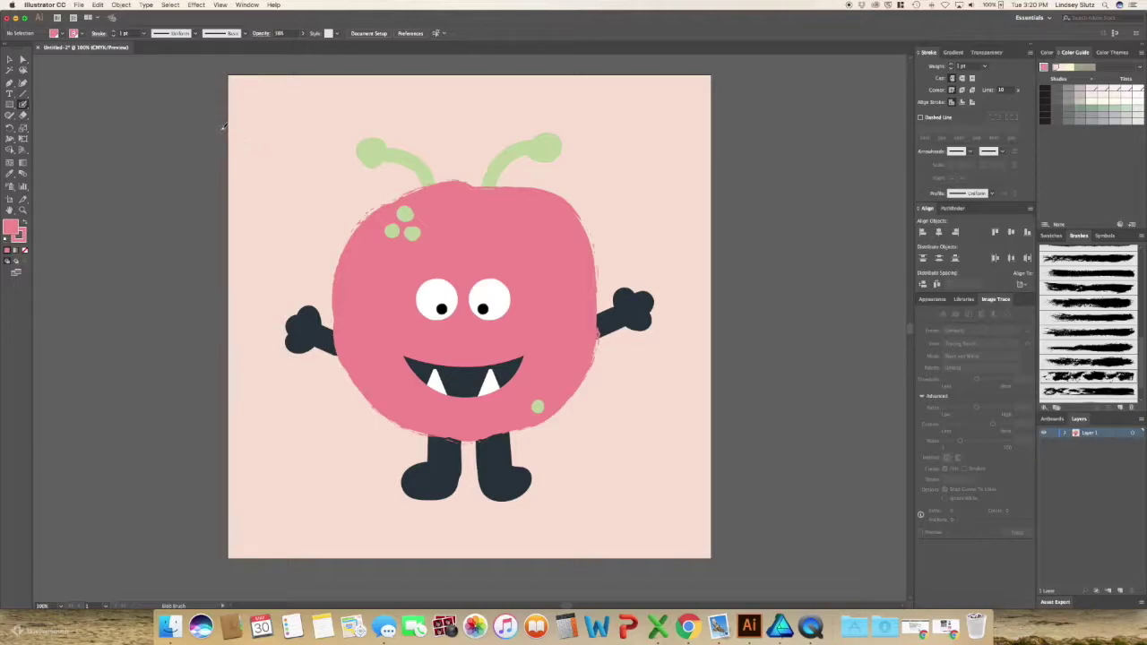
left_click_drag(221, 117, 457, 83)
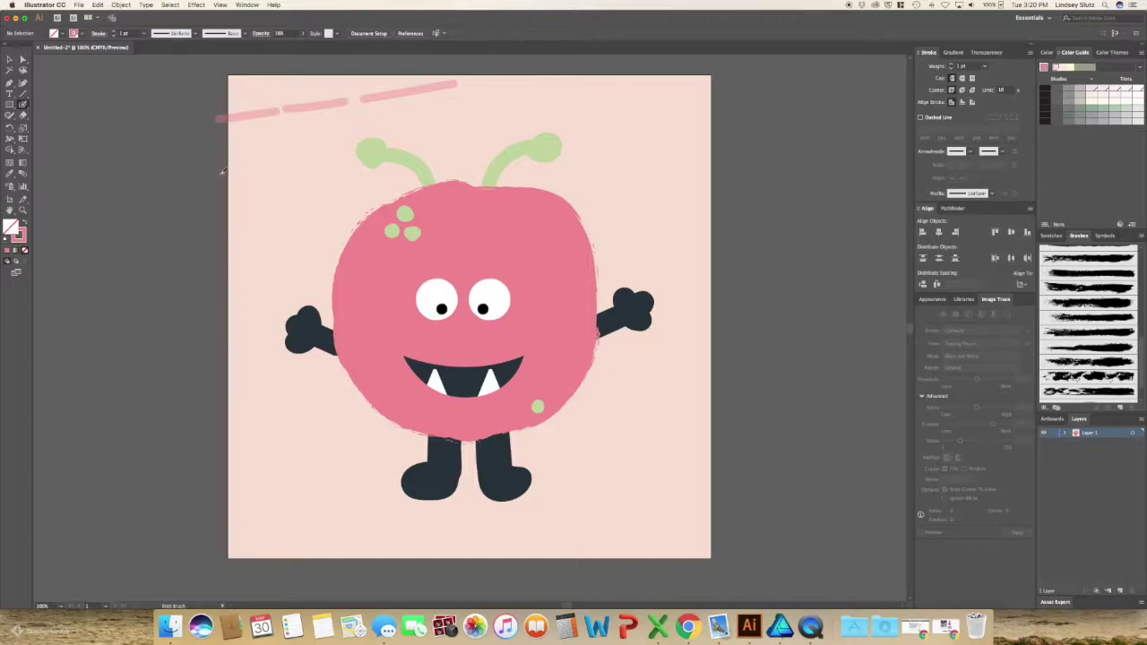
mouse_move(222, 170)
left_mouse_down()
mouse_move(252, 147)
mouse_move(267, 164)
mouse_move(301, 141)
mouse_move(307, 157)
mouse_move(392, 147)
mouse_move(386, 135)
mouse_move(371, 152)
mouse_move(461, 137)
mouse_move(466, 121)
mouse_move(444, 118)
mouse_move(509, 119)
mouse_move(505, 93)
mouse_move(507, 111)
mouse_move(586, 82)
mouse_move(578, 70)
mouse_move(604, 94)
mouse_move(677, 55)
left_mouse_up()
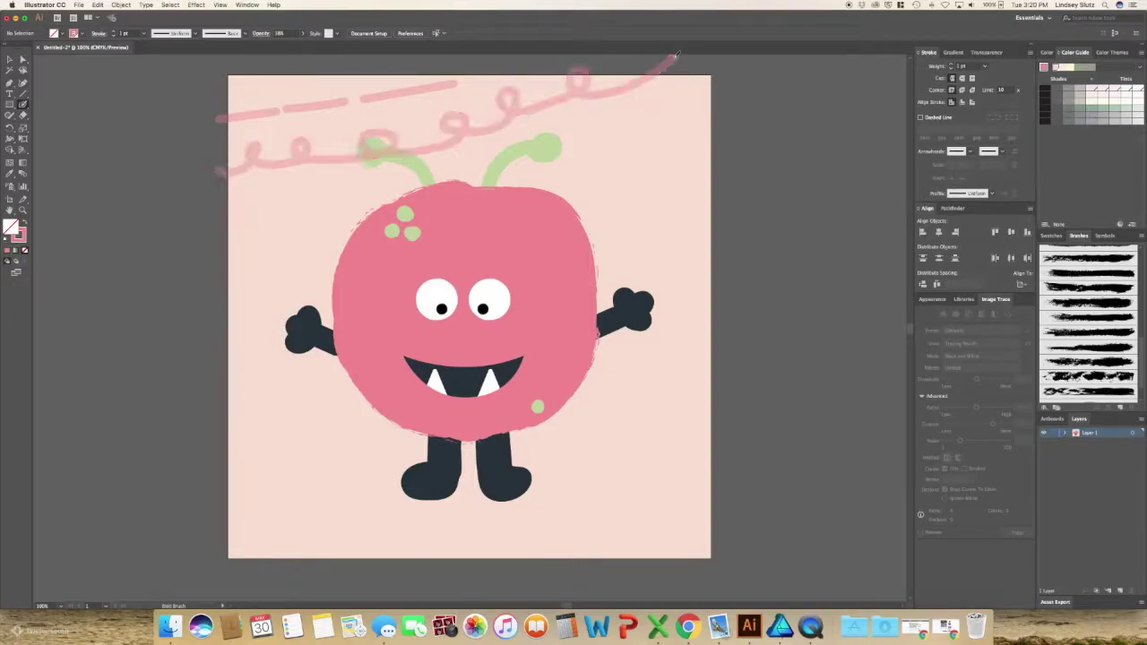
left_click(9, 60)
Select all the pink dash and squiggle strokes and apply a rough brush texture.
left_click(409, 98)
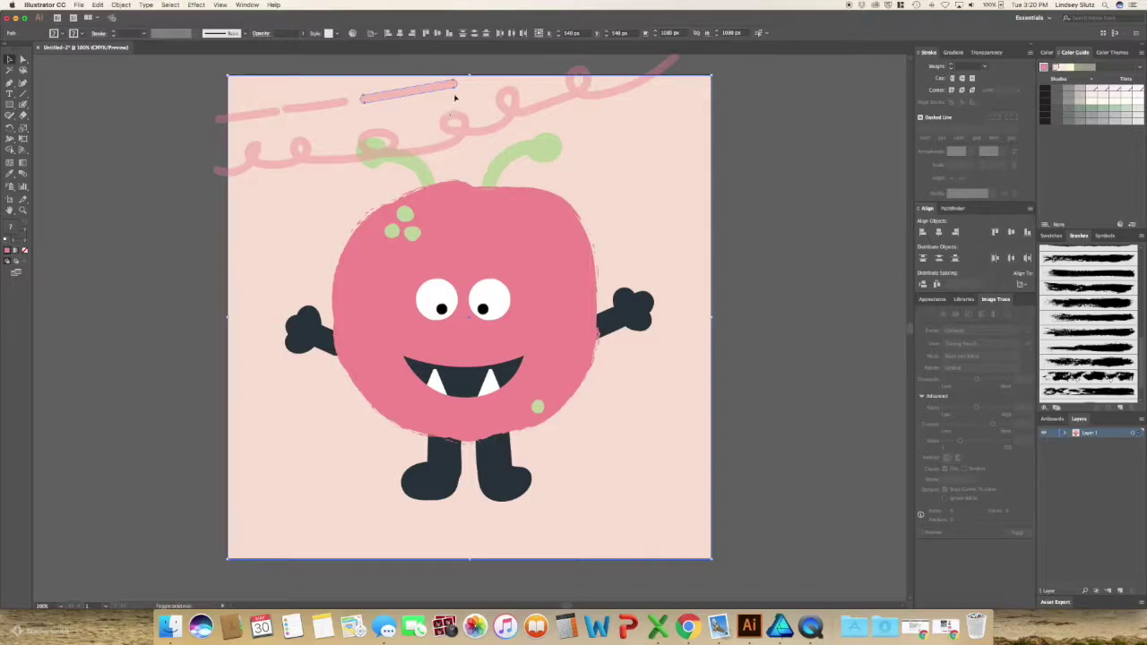
left_click(449, 87)
left_click(315, 106, "shift")
left_click(255, 113, "shift")
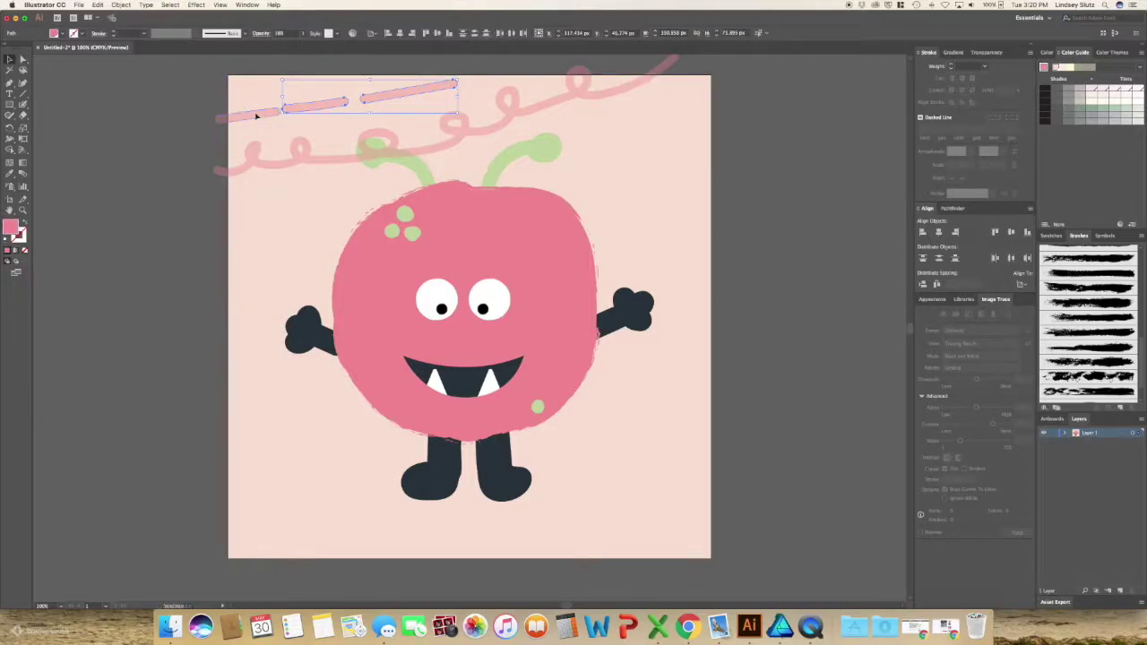
left_click(267, 161, "shift")
key("super+h")
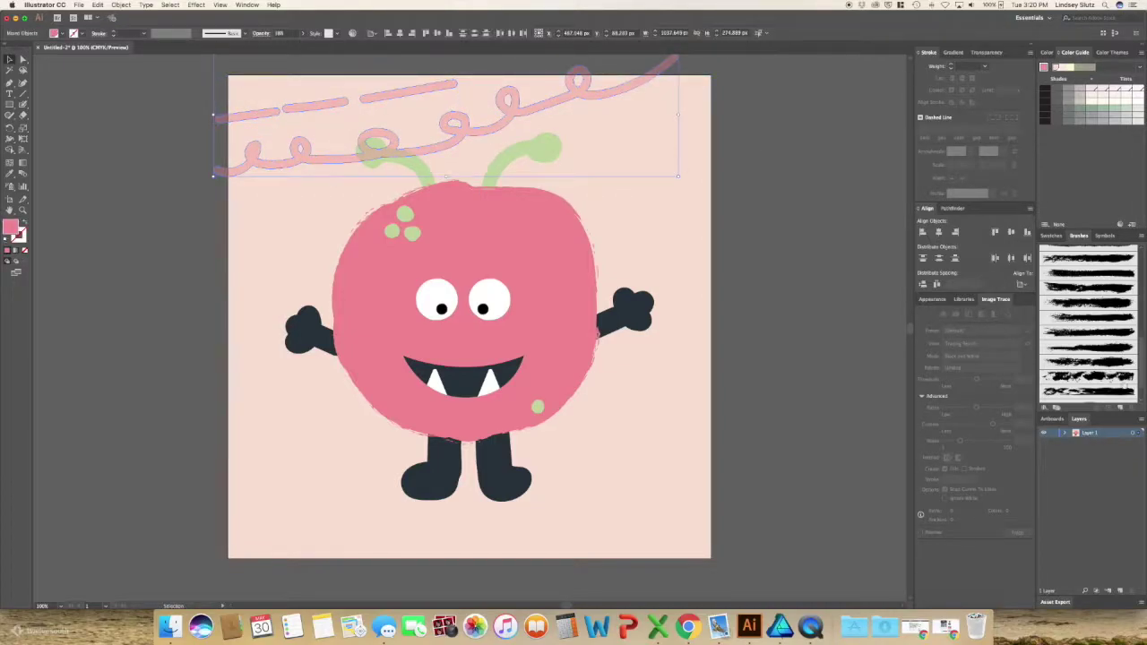
left_click(1104, 378)
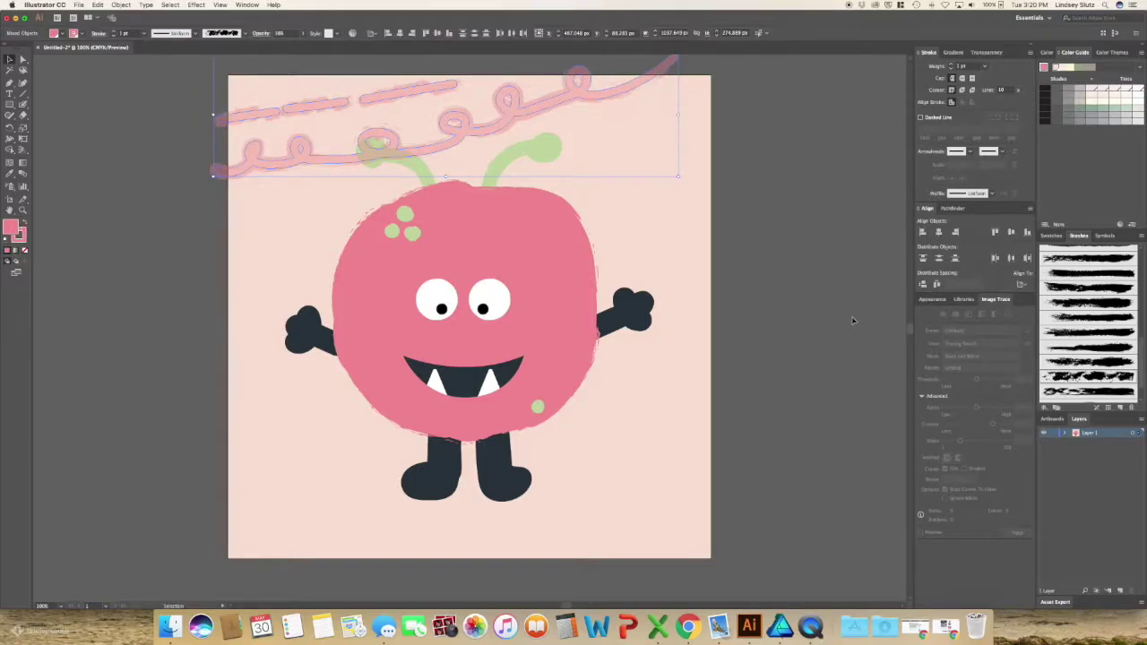
Send the pink strokes to the back, behind the monster, and deselect.
right_click(501, 126)
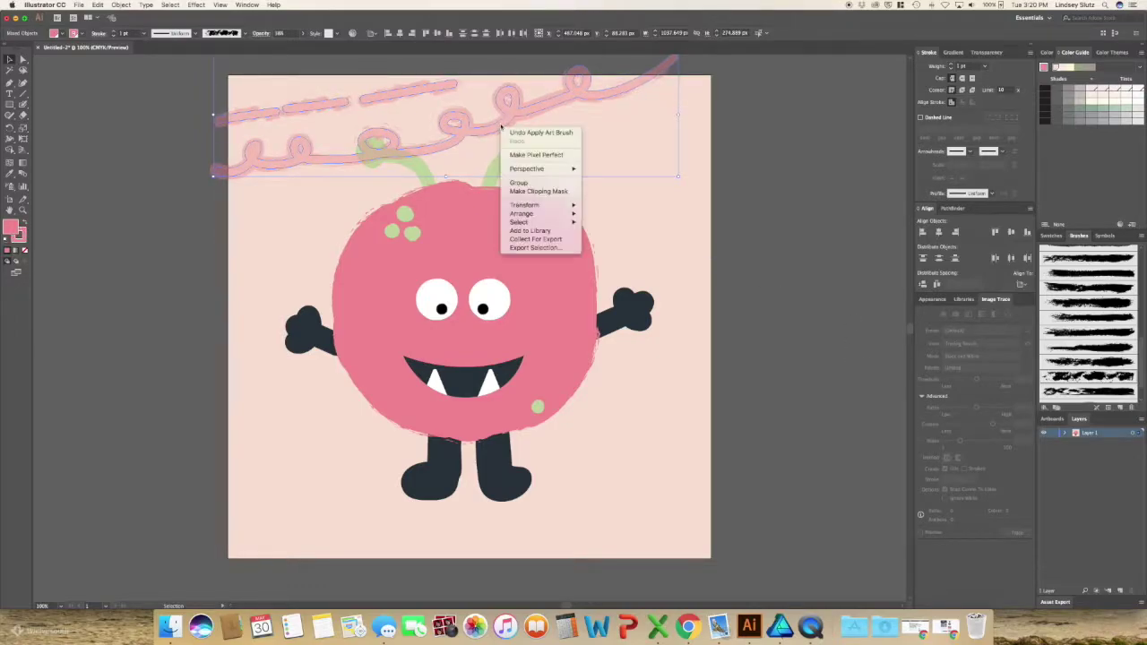
mouse_move(538, 213)
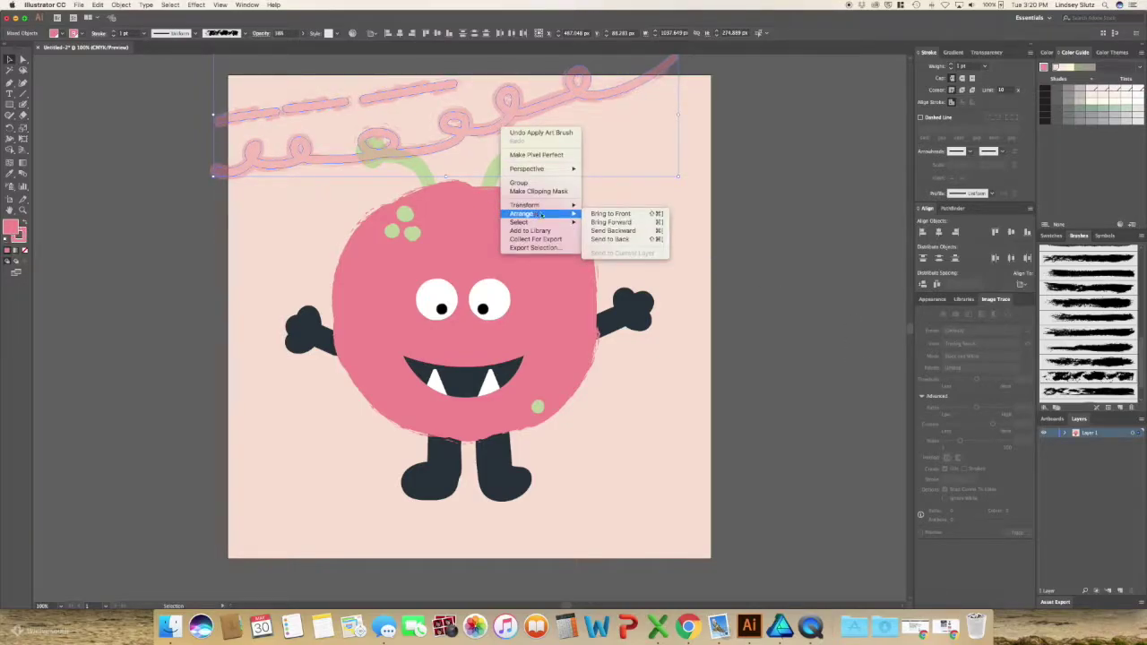
left_click(621, 239)
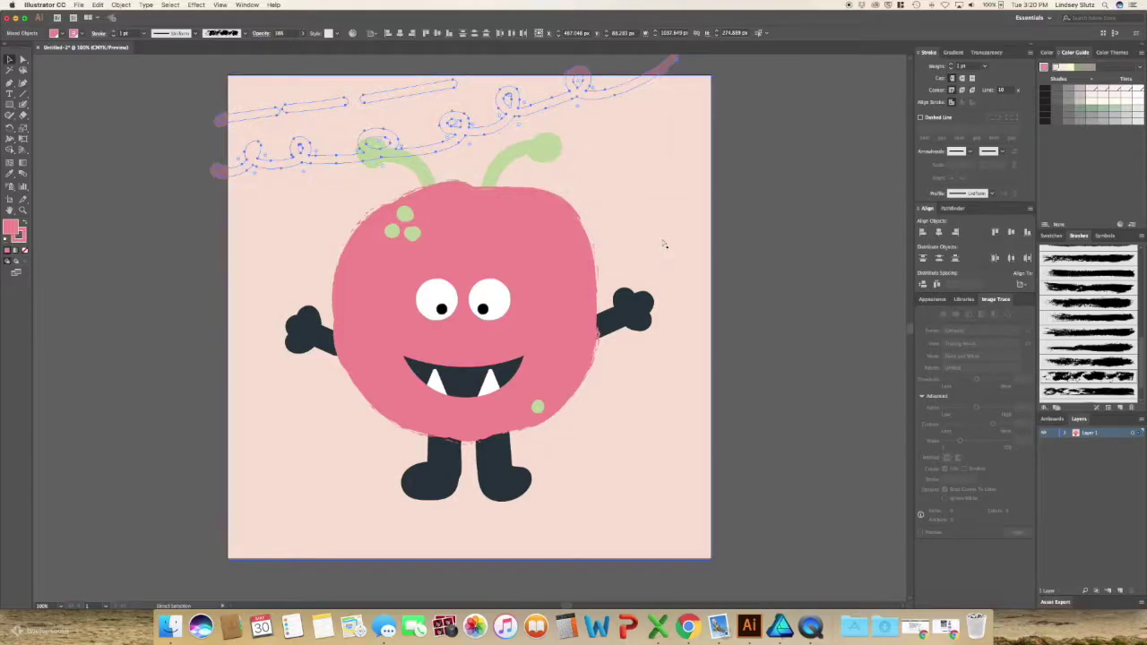
left_click(782, 226)
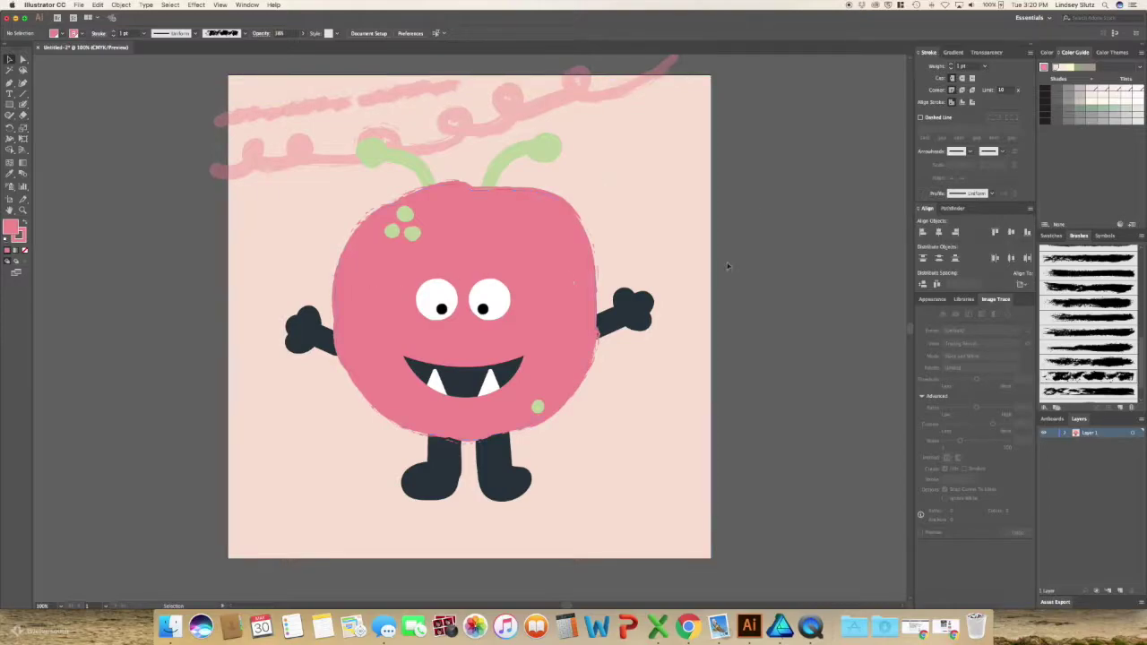
Delete the leftover loopy and straight pink strokes from the artboard.
left_click(454, 153)
key("Delete")
left_click(383, 101)
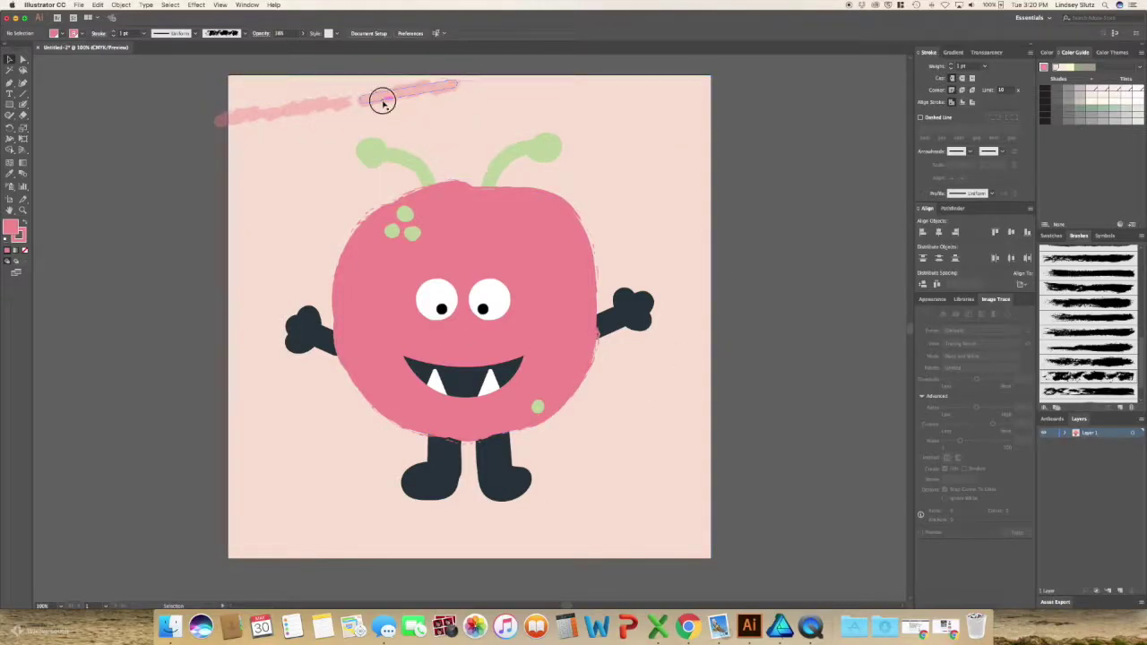
left_click_drag(383, 101, 251, 116)
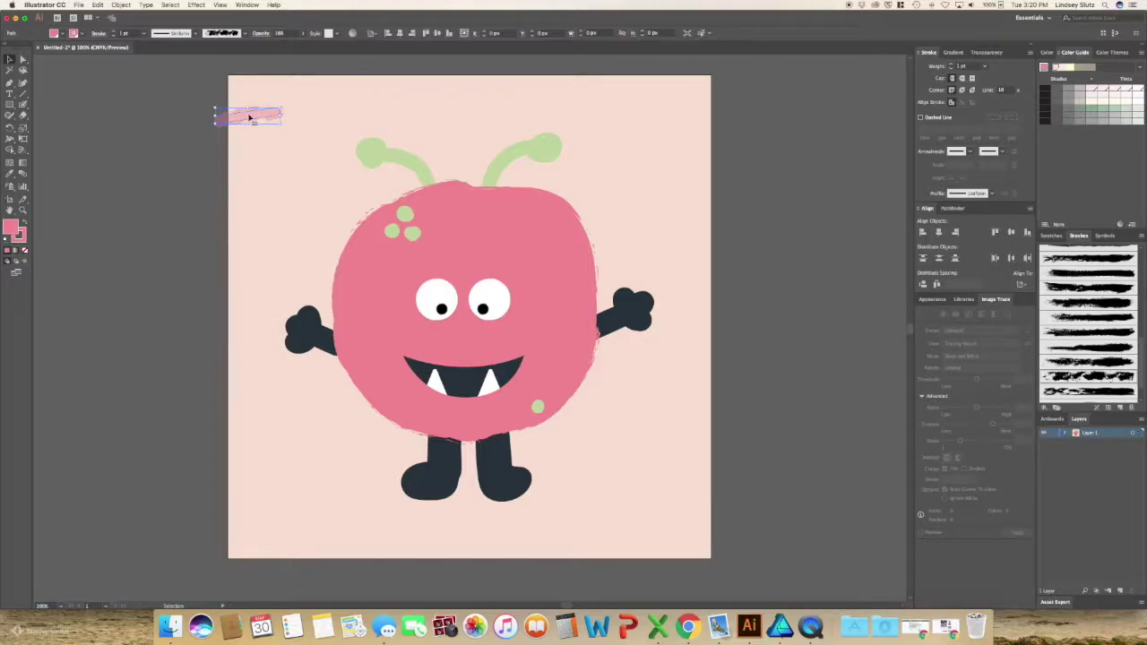
key("Delete")
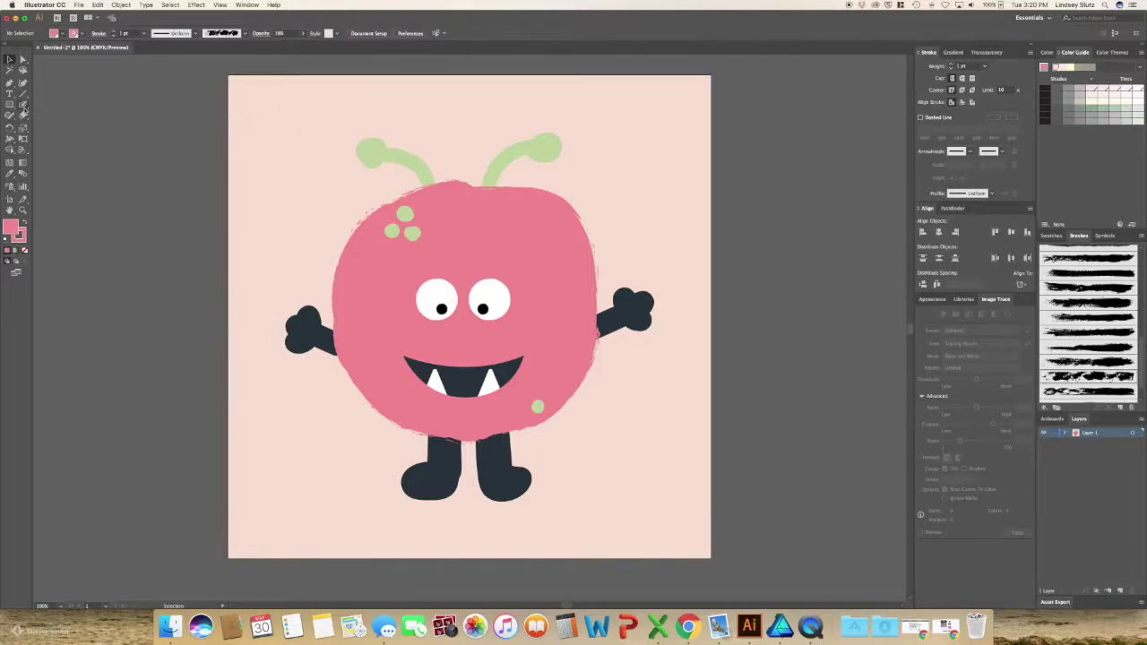
Paint horizontal pink brush strokes across the top and middle rows of the artboard.
left_click(23, 104)
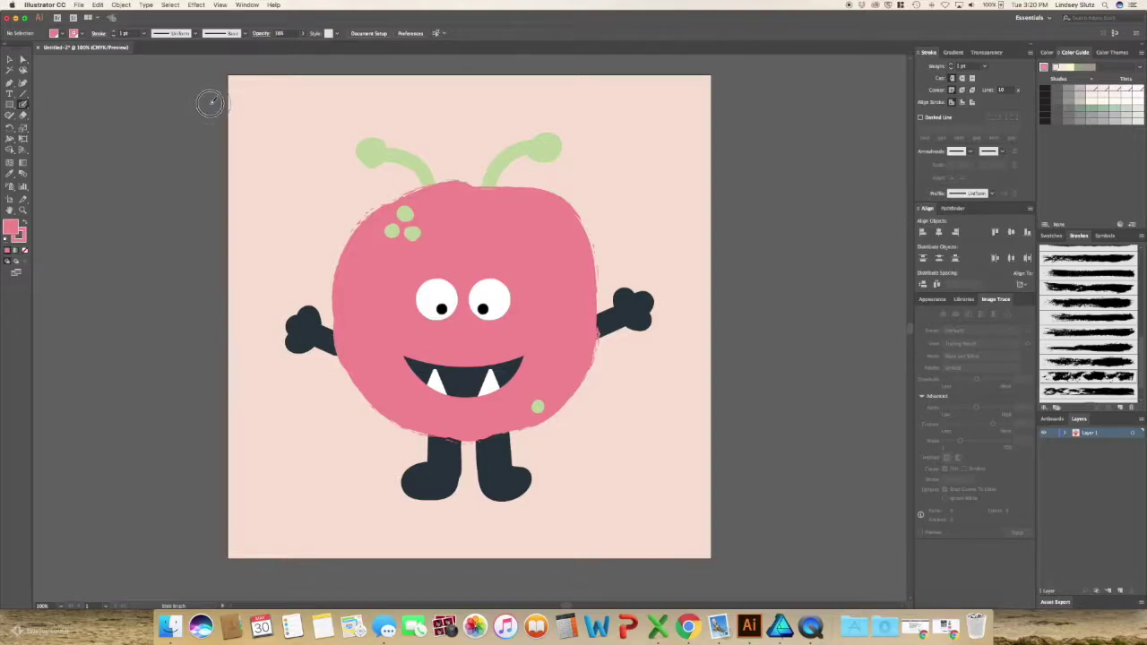
left_click_drag(195, 104, 331, 104)
left_click_drag(375, 104, 516, 104)
left_click_drag(540, 102, 683, 89)
left_click_drag(219, 154, 744, 158)
left_click_drag(206, 221, 361, 221)
left_click_drag(572, 217, 734, 216)
left_click_drag(210, 282, 302, 282)
left_click_drag(617, 278, 722, 276)
Fill the lower half of the artboard with more rows of horizontal pink strokes.
left_click_drag(195, 339, 340, 338)
left_click_drag(622, 348, 771, 347)
left_click_drag(204, 405, 351, 405)
left_click_drag(511, 411, 769, 410)
left_click_drag(211, 464, 452, 465)
left_click_drag(471, 464, 759, 465)
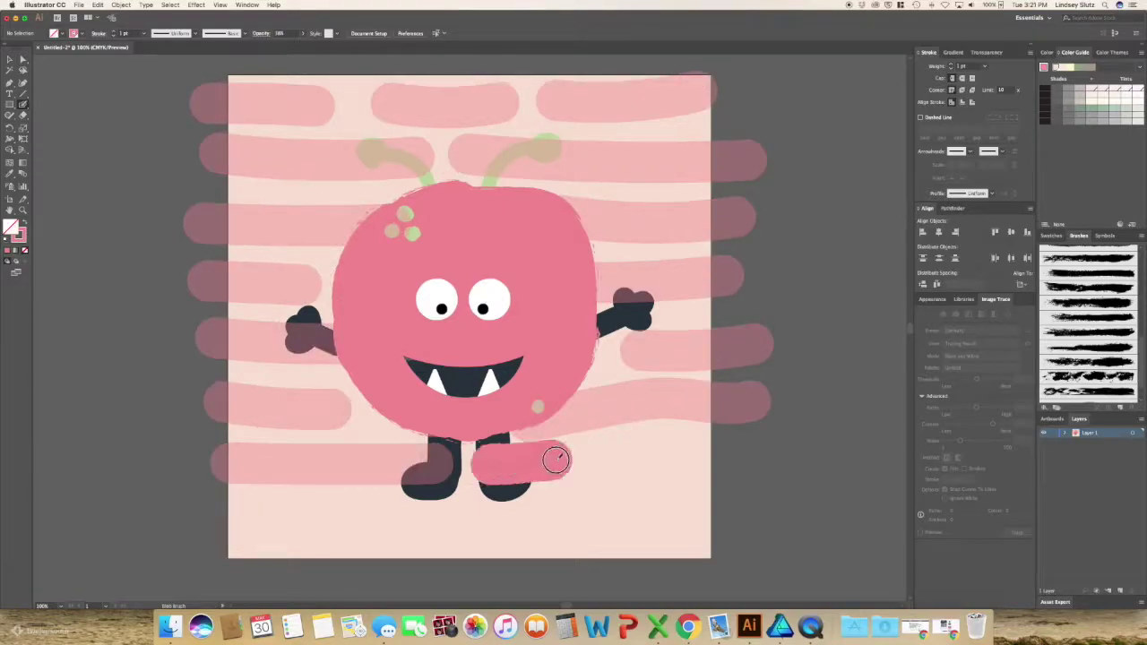
left_click_drag(387, 523, 552, 523)
left_click_drag(571, 523, 743, 521)
left_click_drag(192, 525, 382, 523)
left_click(9, 59)
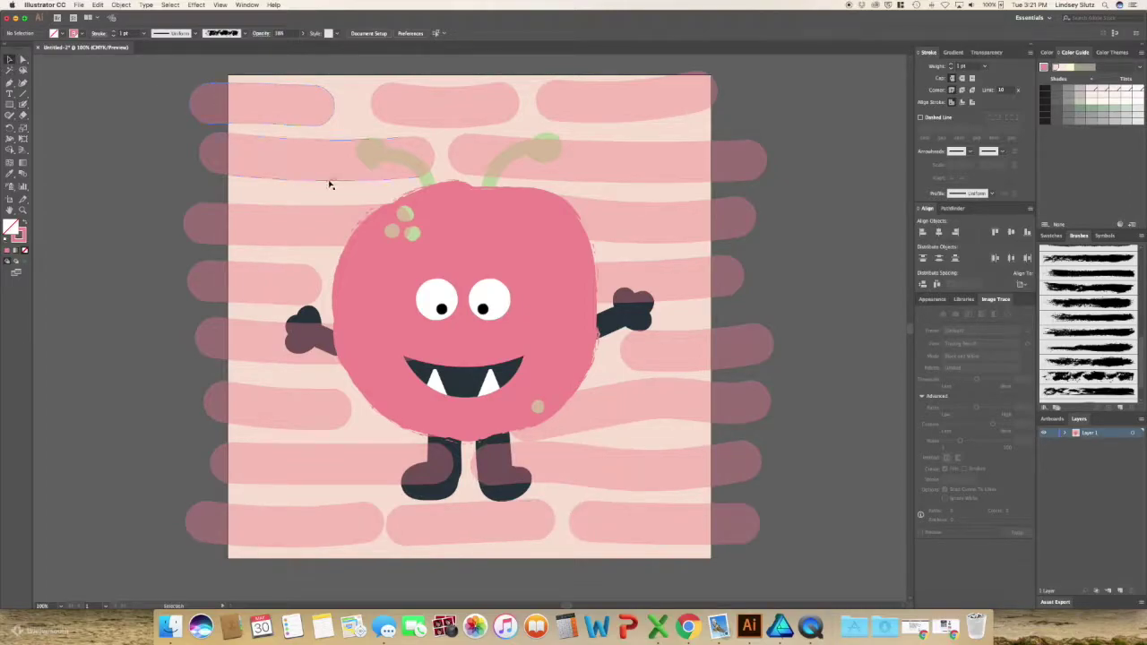
Select all the pink strokes by matching opacity and apply a dry-ink textured brush.
left_click(197, 106)
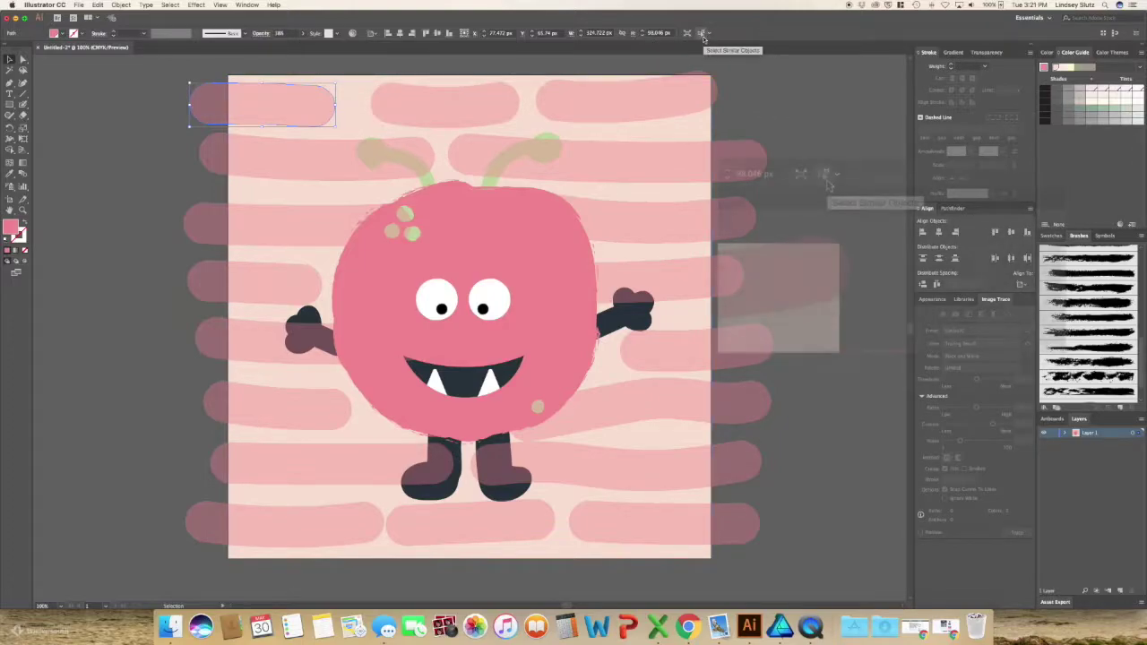
left_click(709, 34)
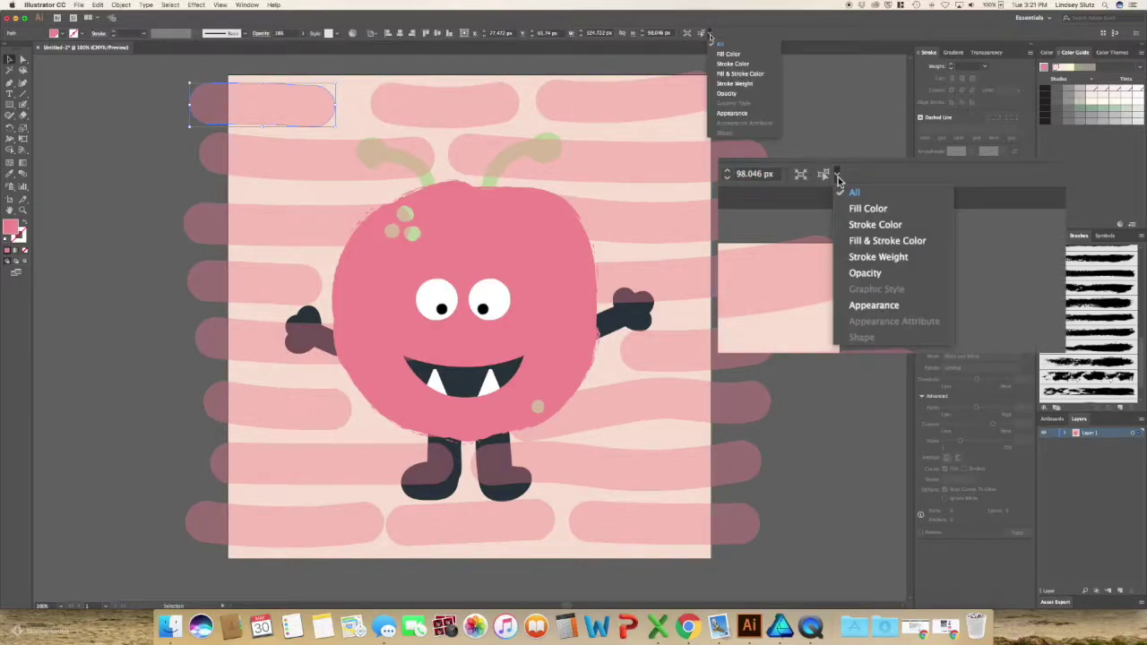
left_click(728, 94)
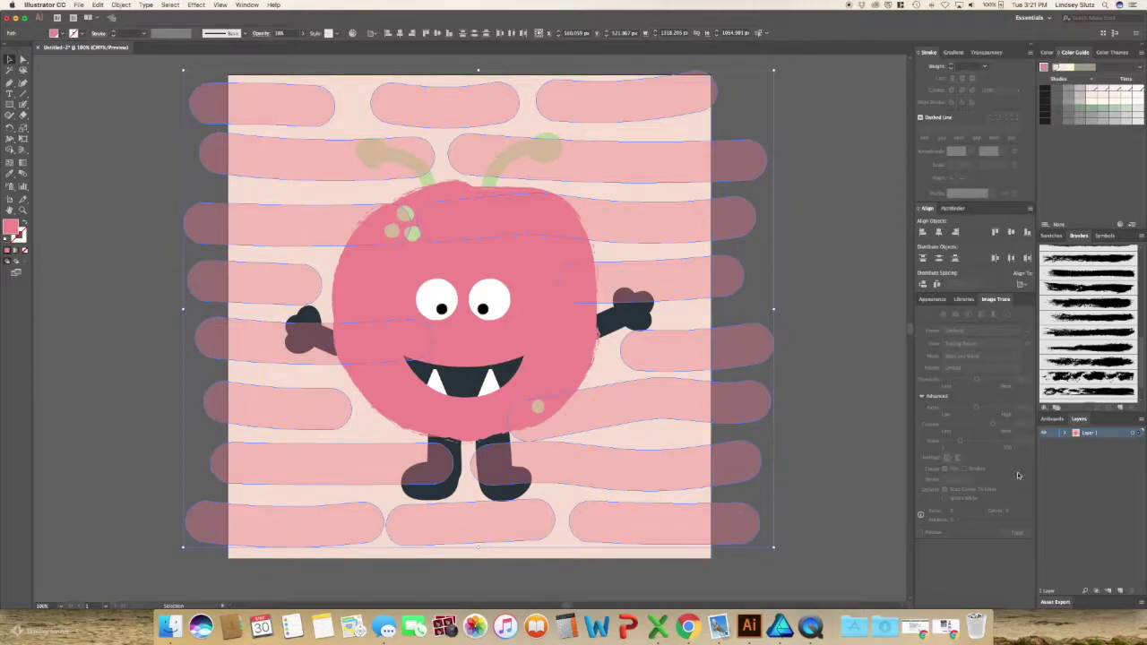
left_click(1086, 382)
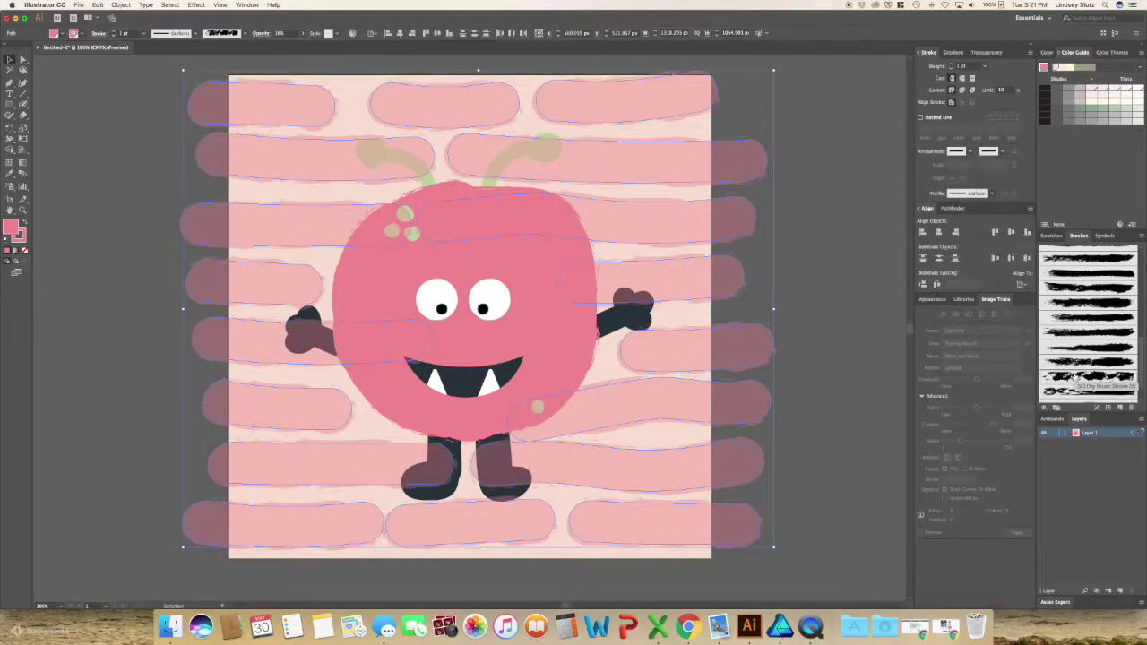
left_click(1079, 341)
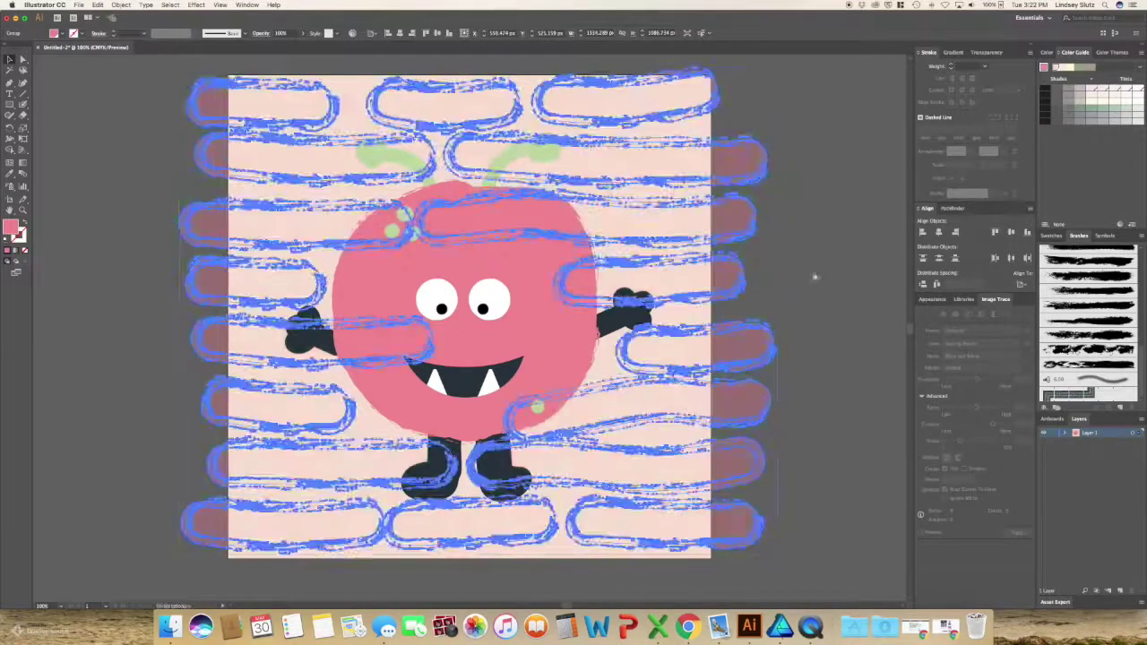
Rotate the stroke group diagonally and reposition one stroke in Isolation Mode.
key("super+minus")
key("super+minus")
left_click_drag(681, 269, 634, 328)
double_click(524, 408)
mouse_move(525, 408)
left_mouse_down()
mouse_move(530, 420)
mouse_move(346, 307)
mouse_move(505, 461)
mouse_move(302, 325)
left_mouse_up()
key("Escape")
key("super+equal")
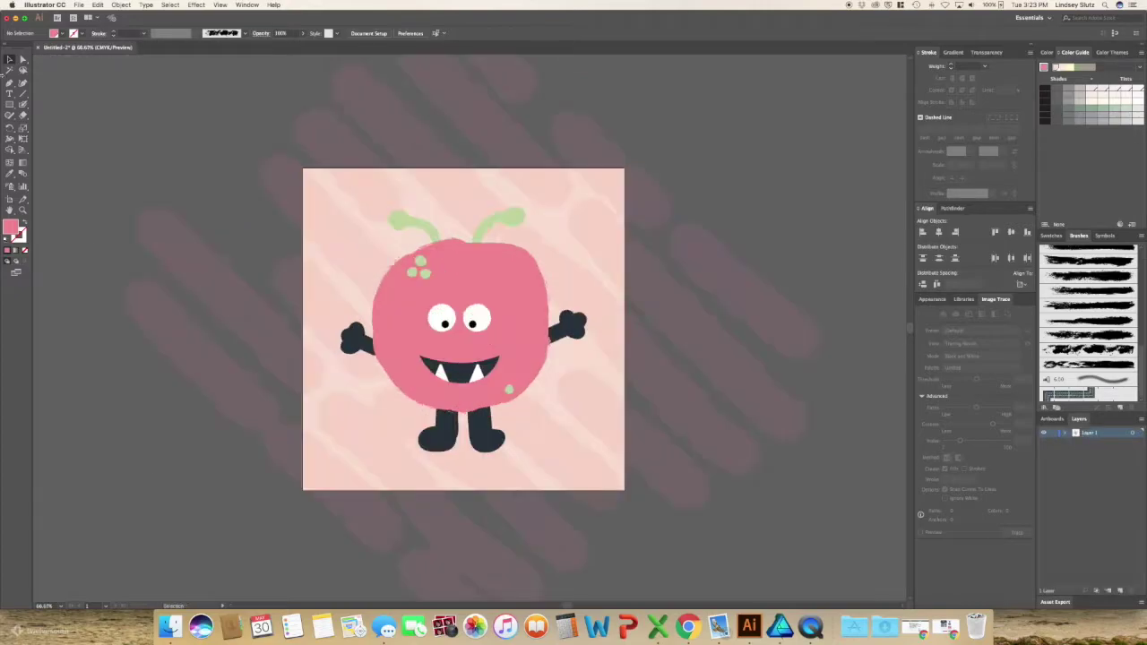
Create a 1080 × 1080 px square with the Rectangle tool.
left_click(9, 104)
left_click(9, 104)
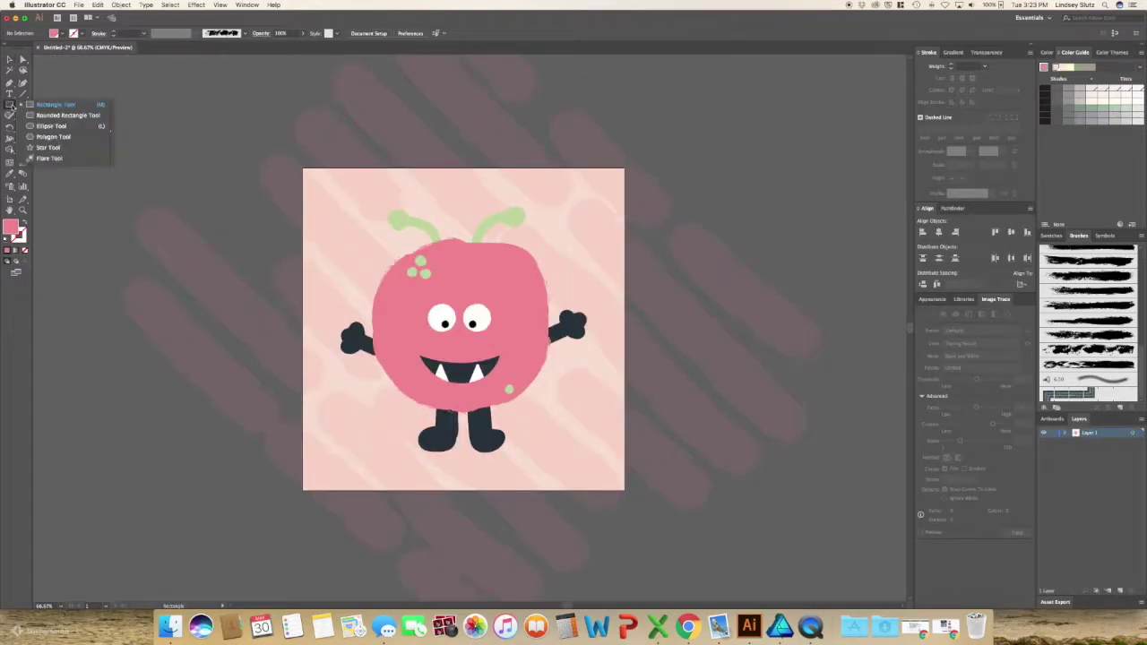
left_click(54, 105)
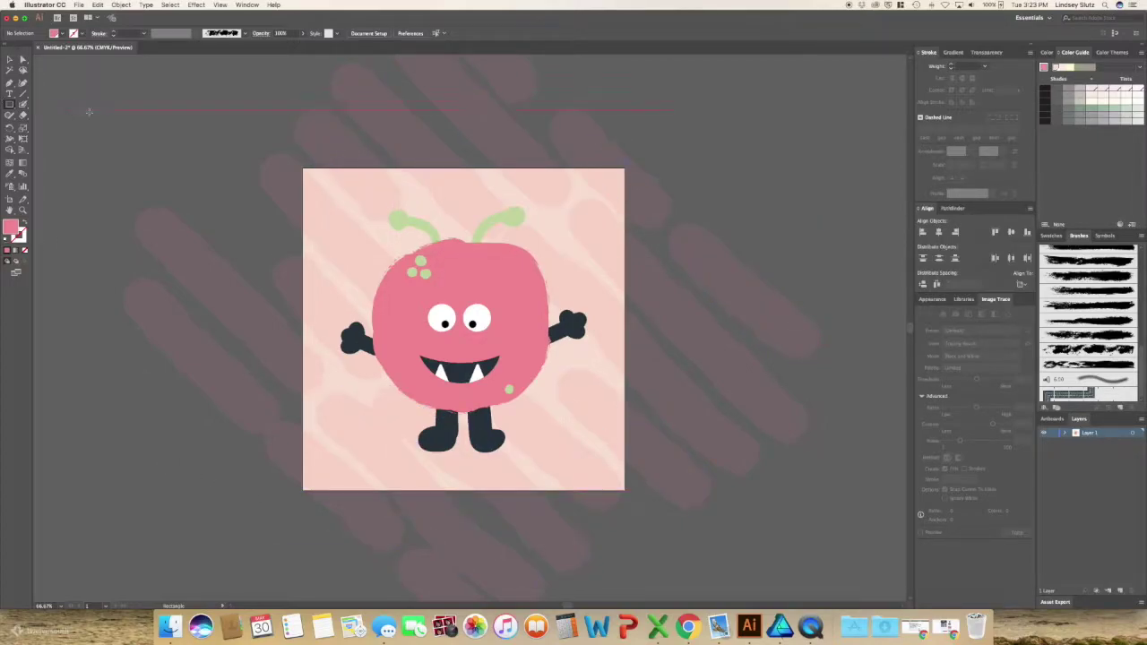
left_click(189, 153)
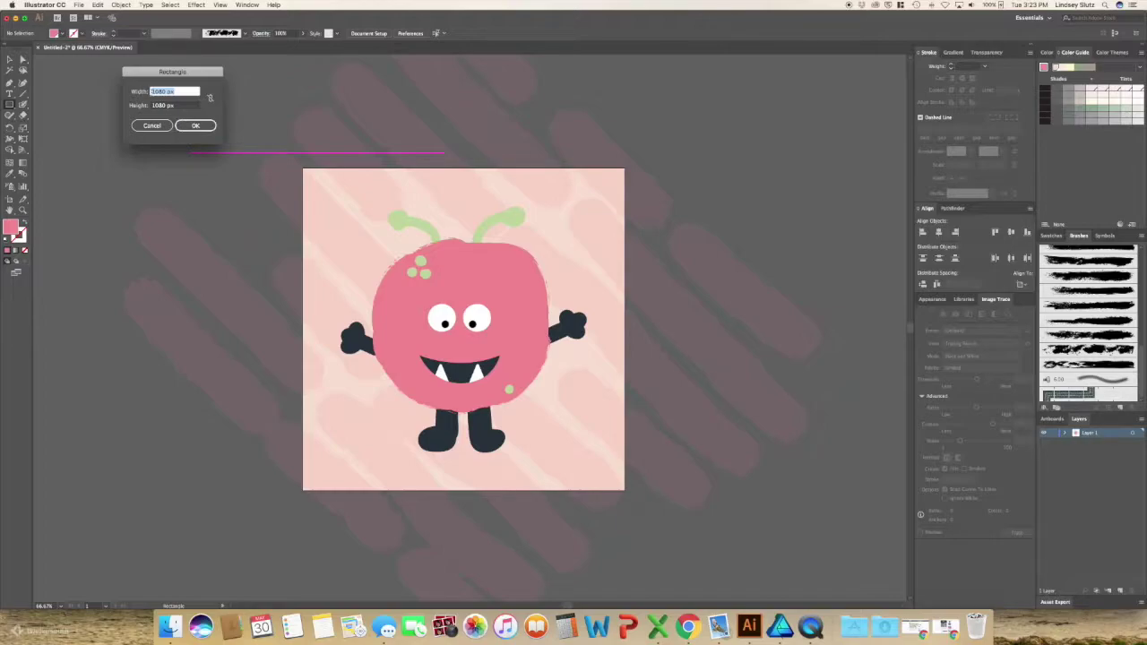
left_click(205, 130)
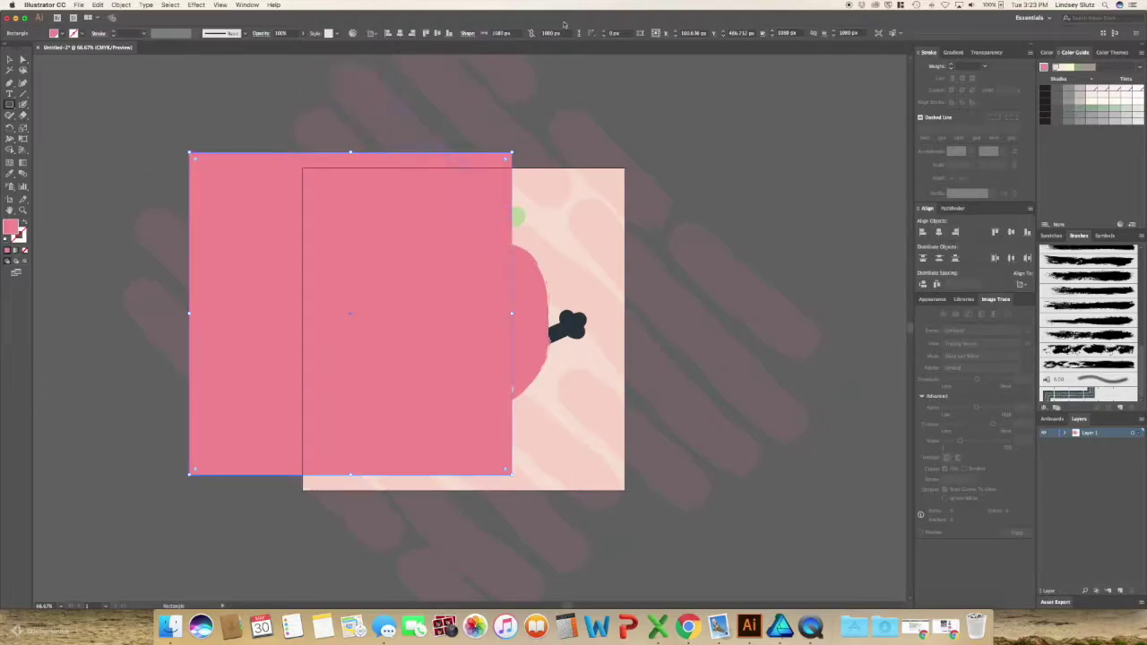
Centre the square on the artboard horizontally and vertically and set its fill to None.
left_click(939, 232)
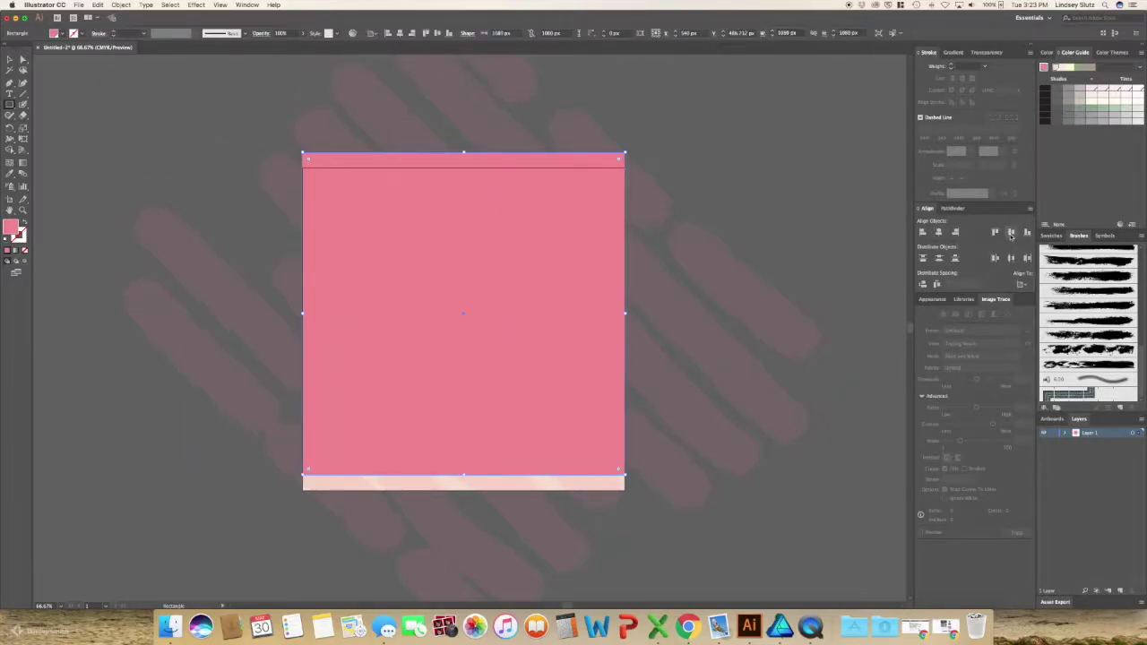
left_click(1011, 232)
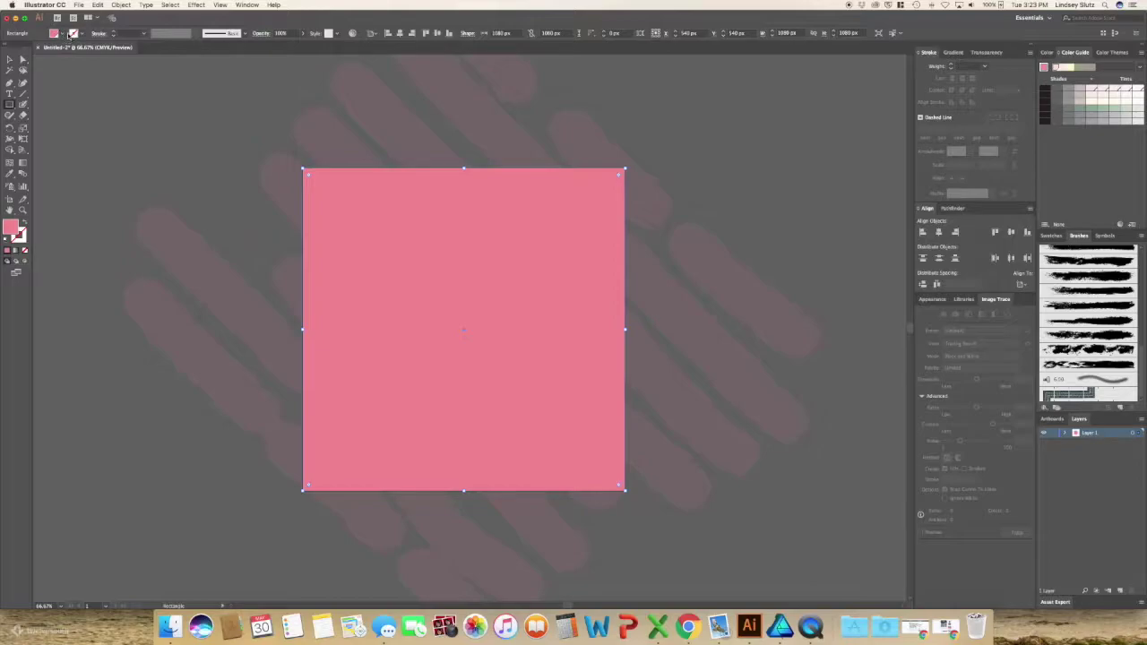
left_click(64, 34)
left_click(6, 55)
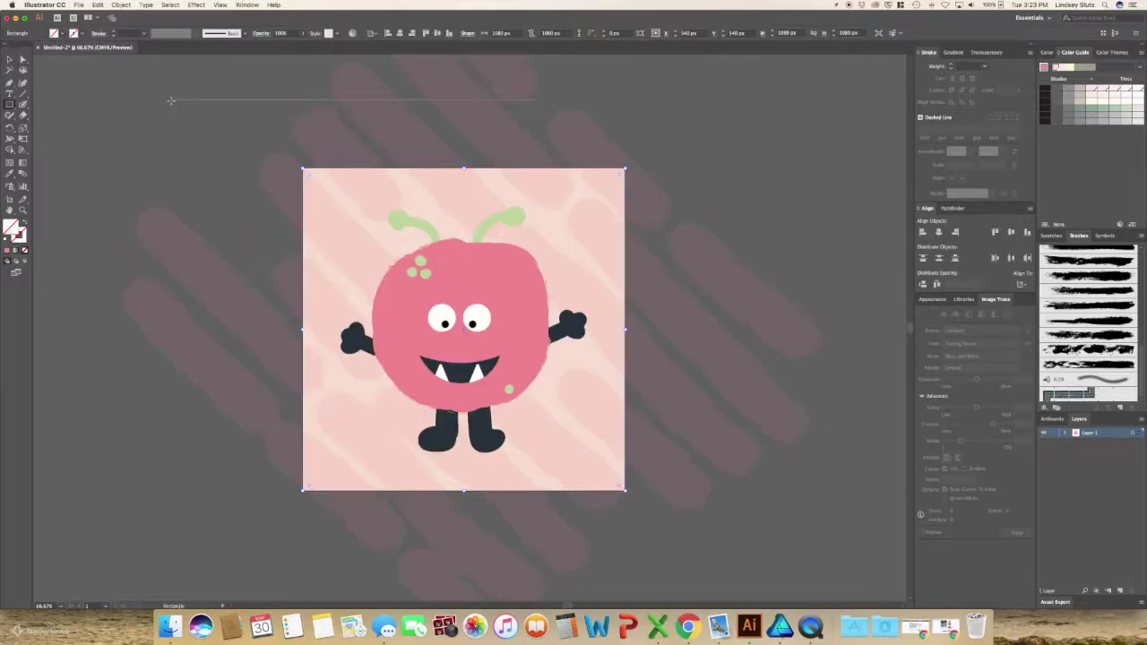
Select all the artwork and make a clipping mask with Cmd+7.
key("v")
left_click(399, 125)
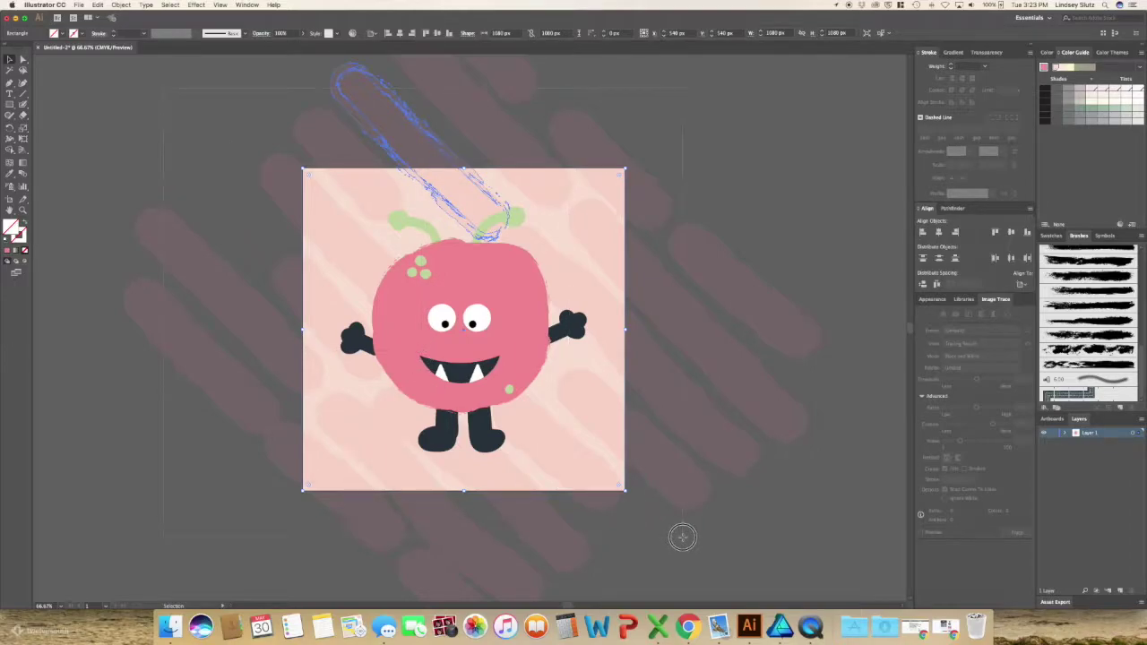
key("super+a")
key("super+7")
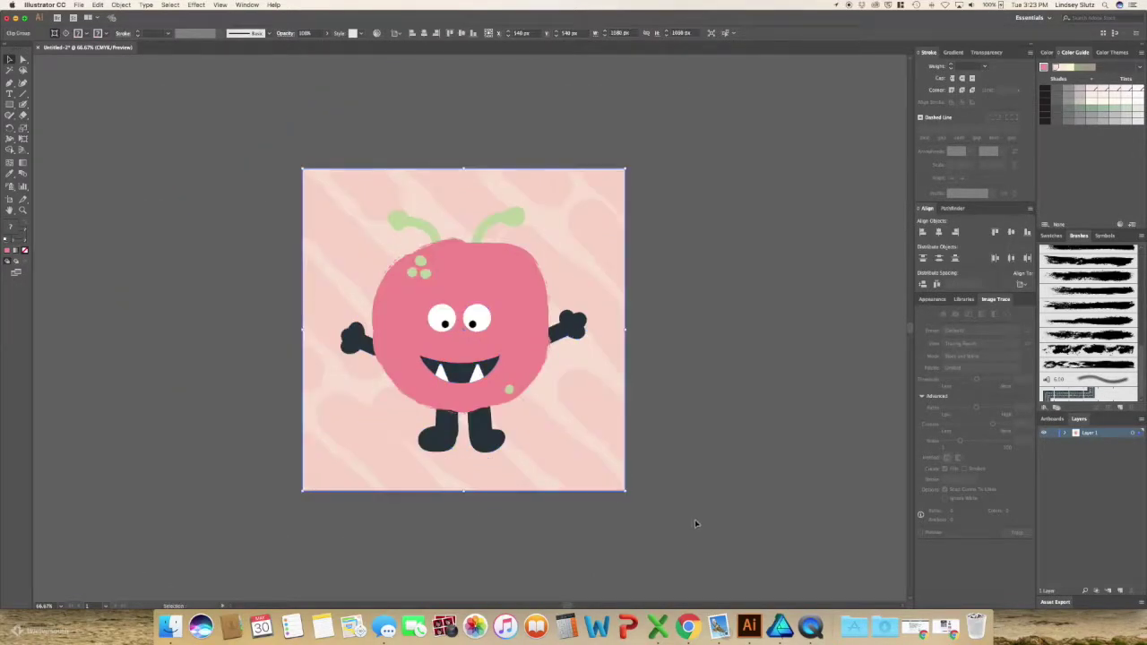